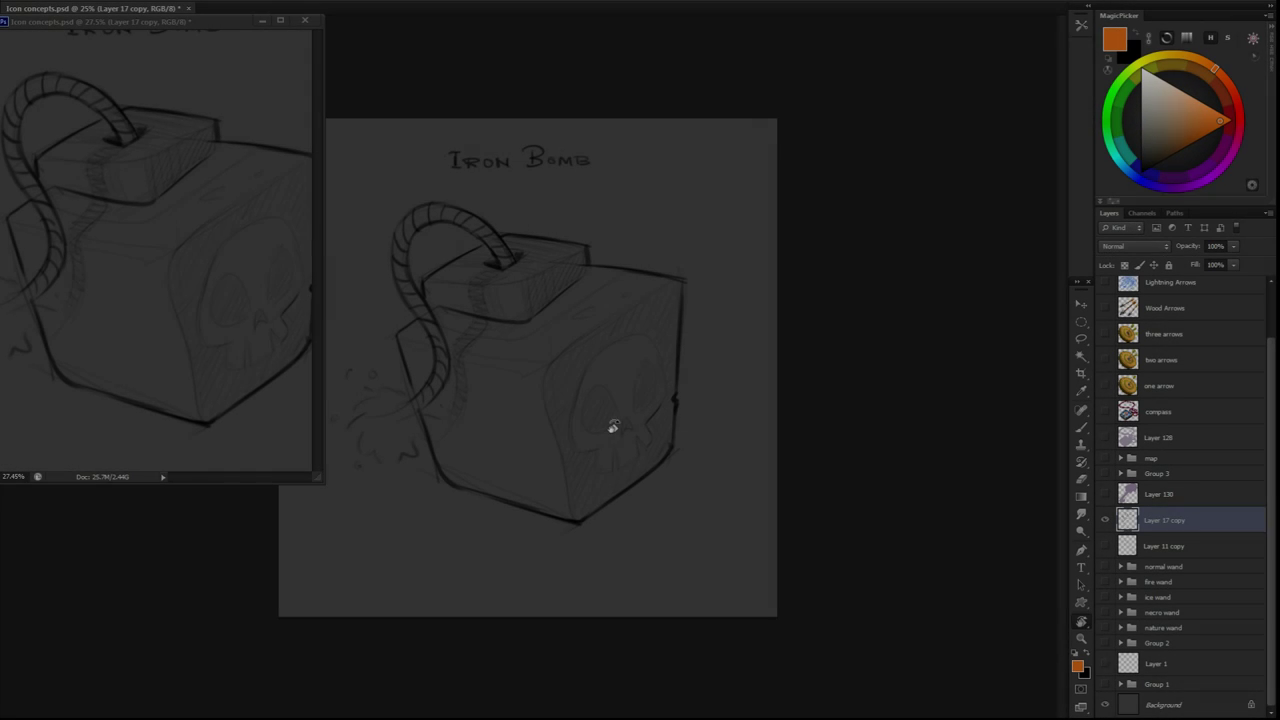
Redraw the bomb's lid lines in black, rotating the canvas and erasing as needed
key(b)
key(d)
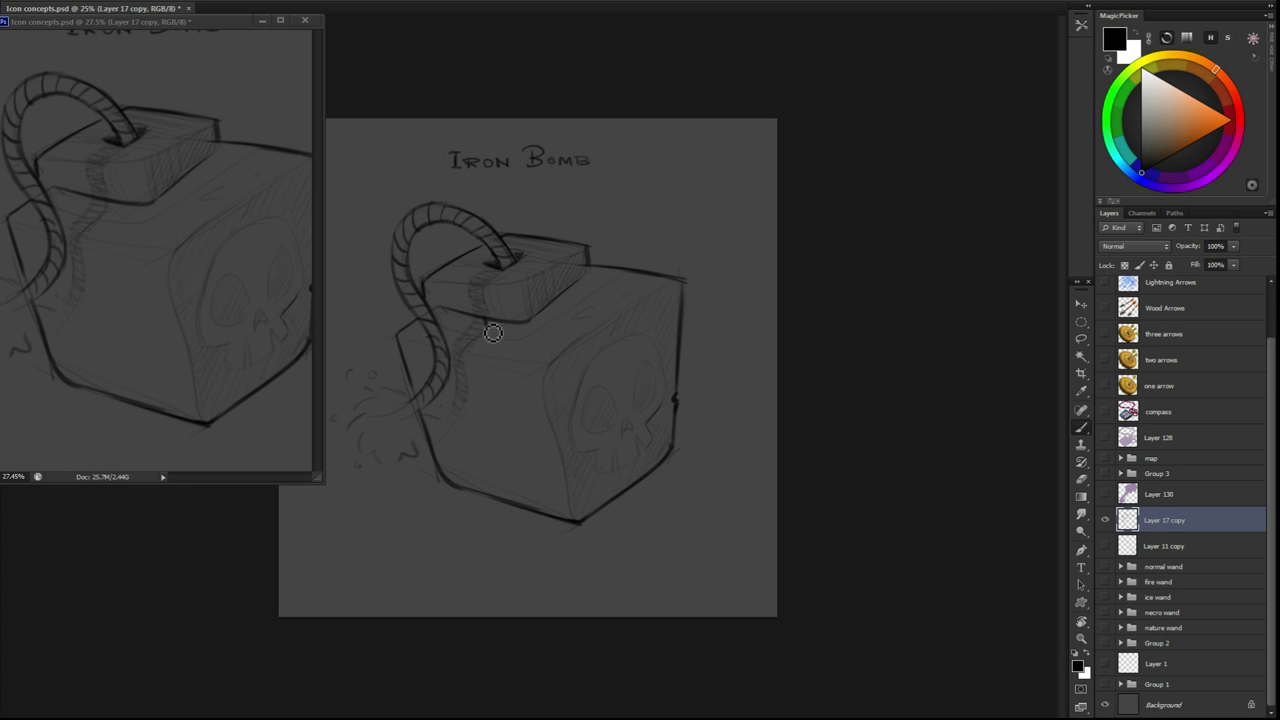
mouse_move(493, 333)
mouse_down()
mouse_move(640, 217)
mouse_move(500, 357)
mouse_move(686, 480)
mouse_up()
scroll(498, 300, down, 1)
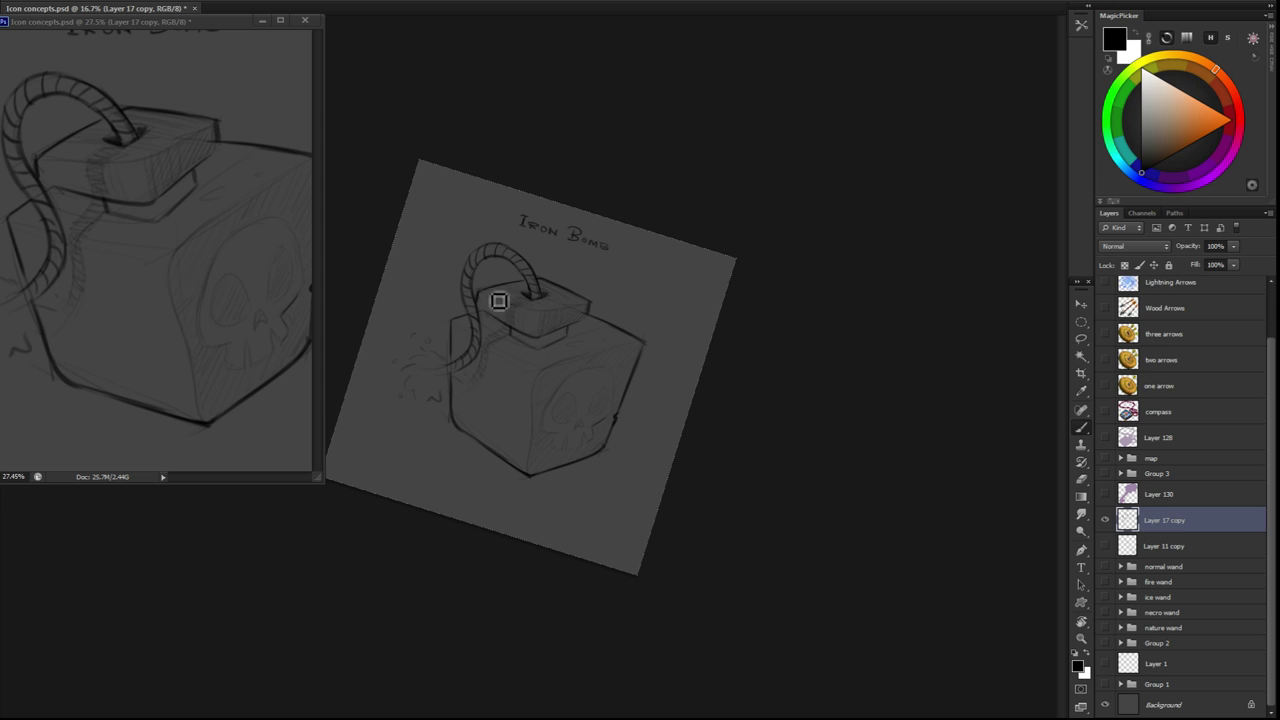
mouse_move(498, 300)
mouse_down()
mouse_move(600, 451)
mouse_move(503, 323)
mouse_move(500, 300)
mouse_move(540, 270)
mouse_up()
key(e)
key(b)
drag(511, 340, 462, 360)
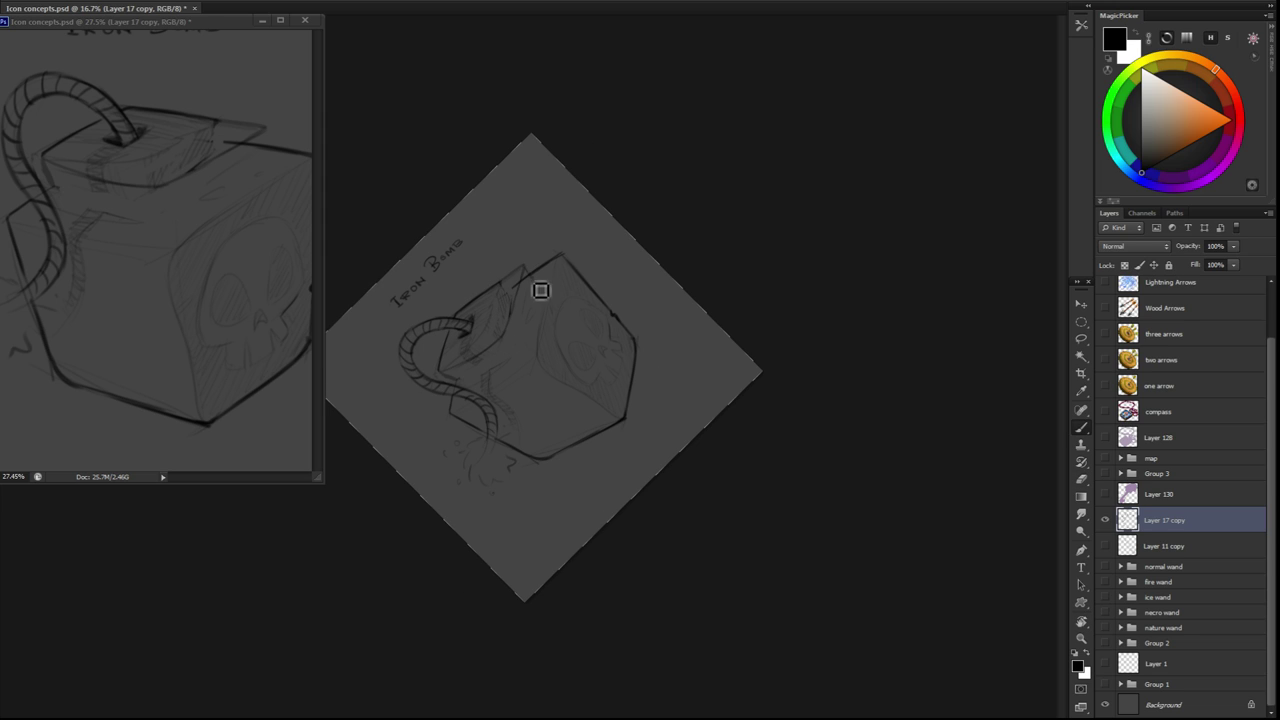
drag(540, 290, 528, 334)
mouse_move(528, 334)
mouse_down()
mouse_move(520, 371)
mouse_move(611, 414)
mouse_move(467, 325)
mouse_move(466, 386)
mouse_move(516, 302)
mouse_up()
key(e)
key(b)
key(e)
key(b)
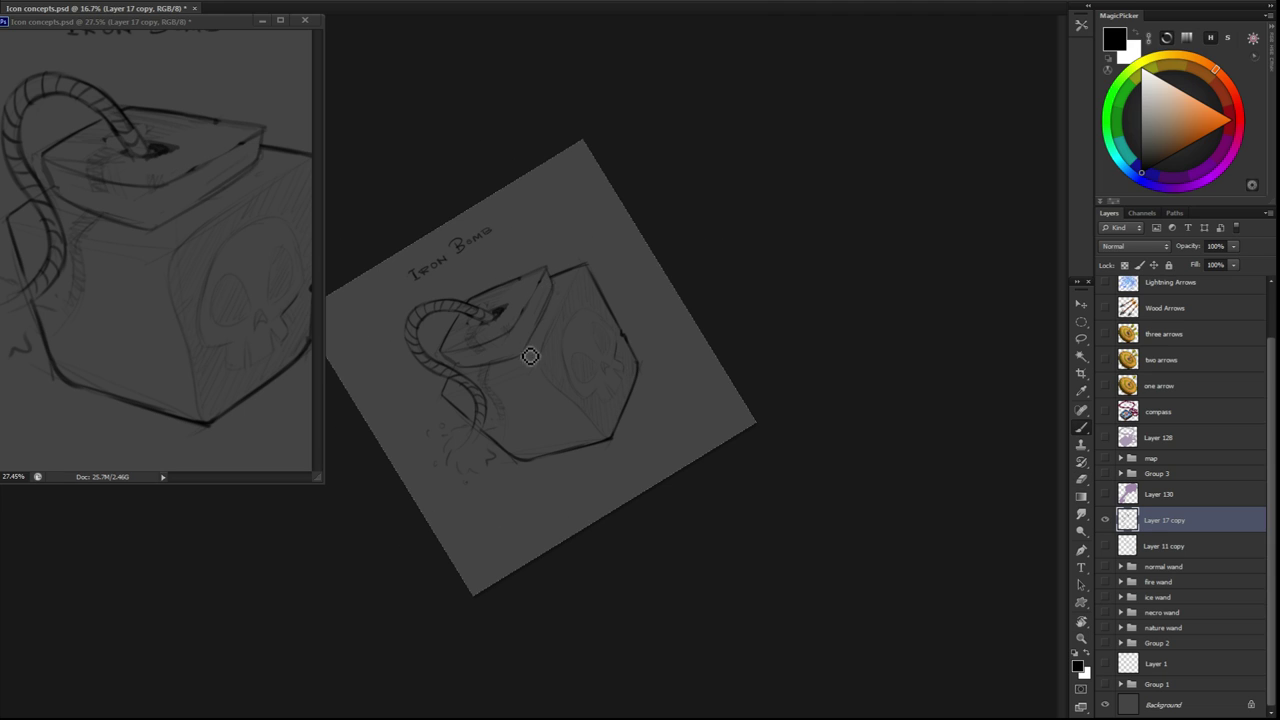
Reset the view upright, fade the sketch to 50% opacity, and add empty Layer 178
key(r)
key(Escape)
key(ctrl+plus)
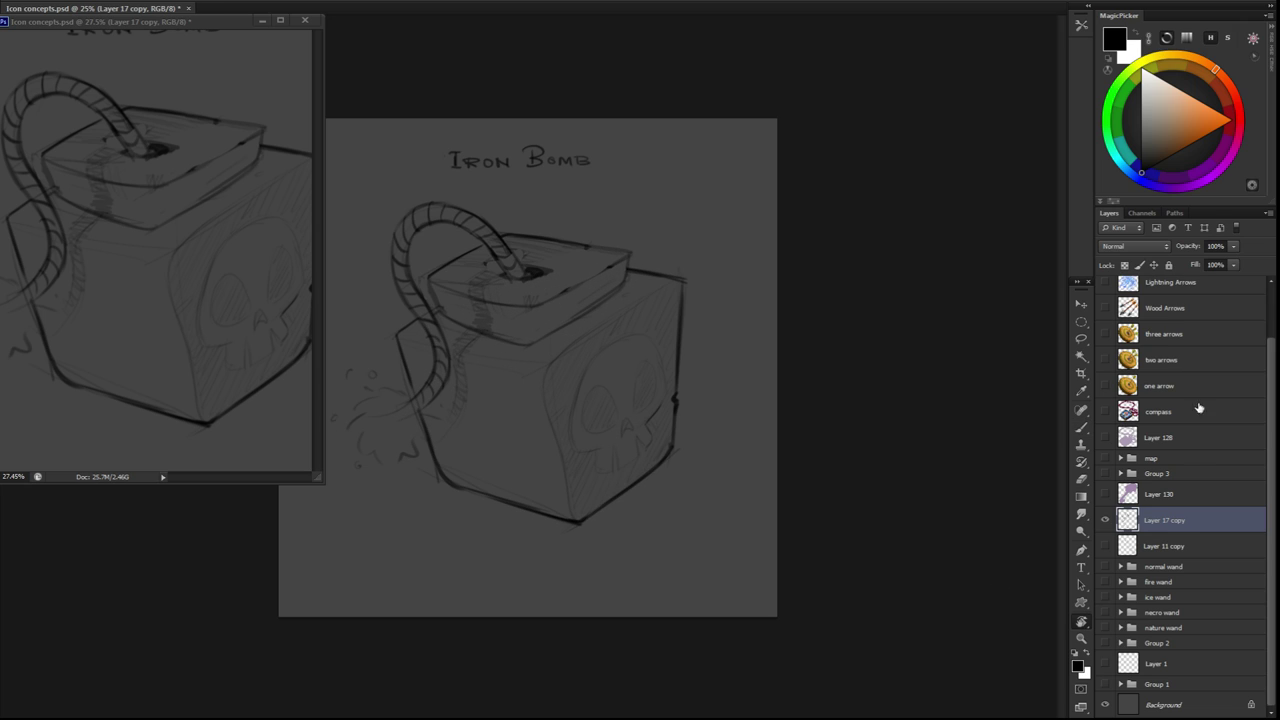
key(5)
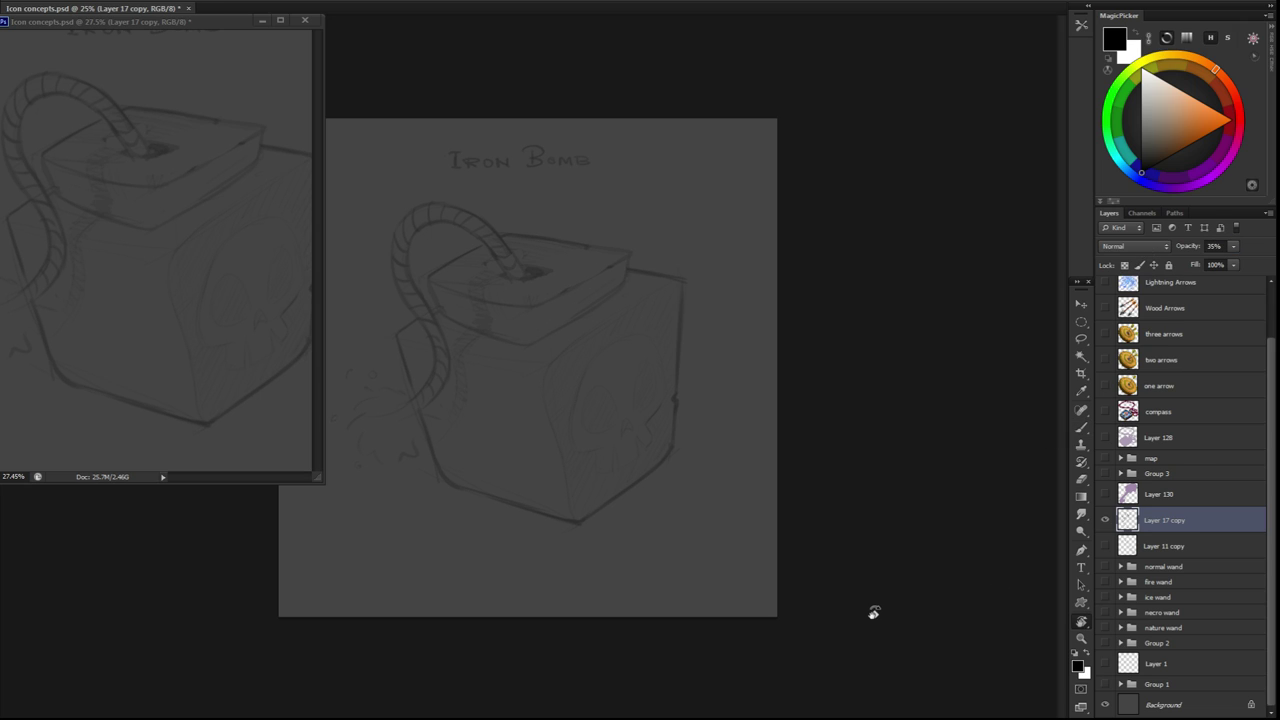
click(1108, 546)
key(ctrl+shift+alt+n)
Save, then lasso the bomb cube and fill it with dark blue-grey slate
key(ctrl+s)
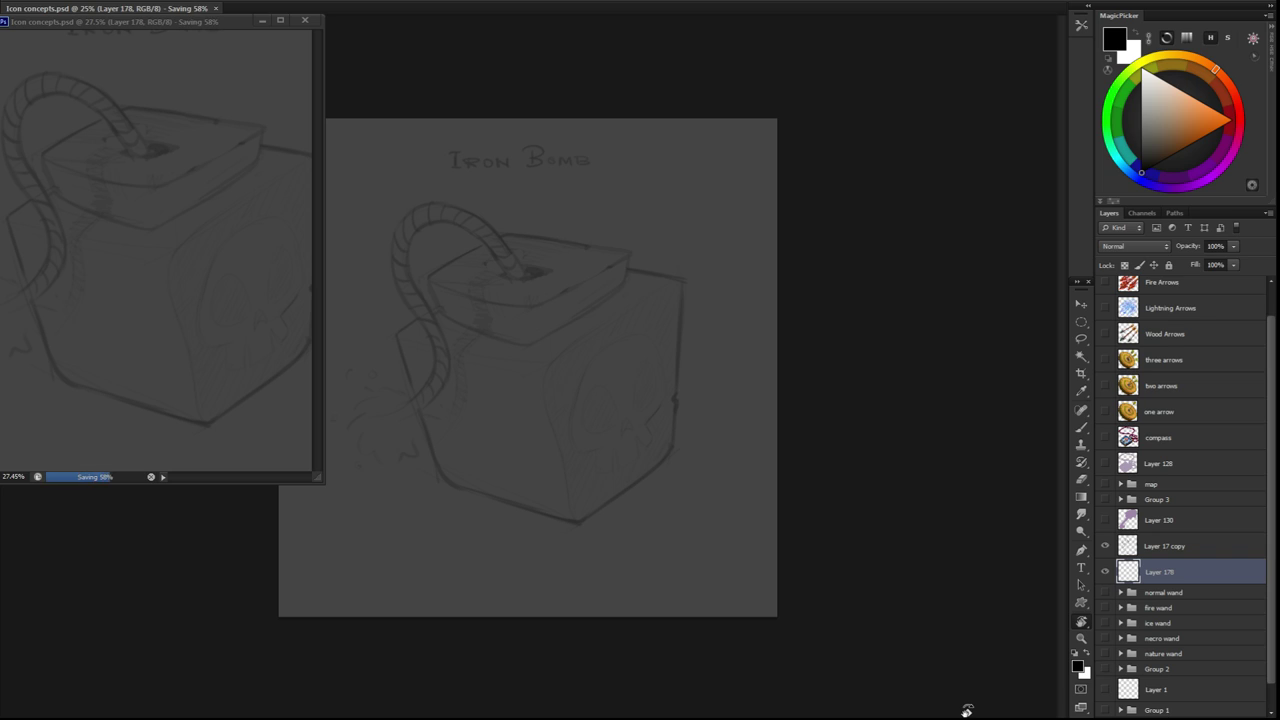
alt+click(674, 403)
key(l)
drag(683, 280, 680, 407)
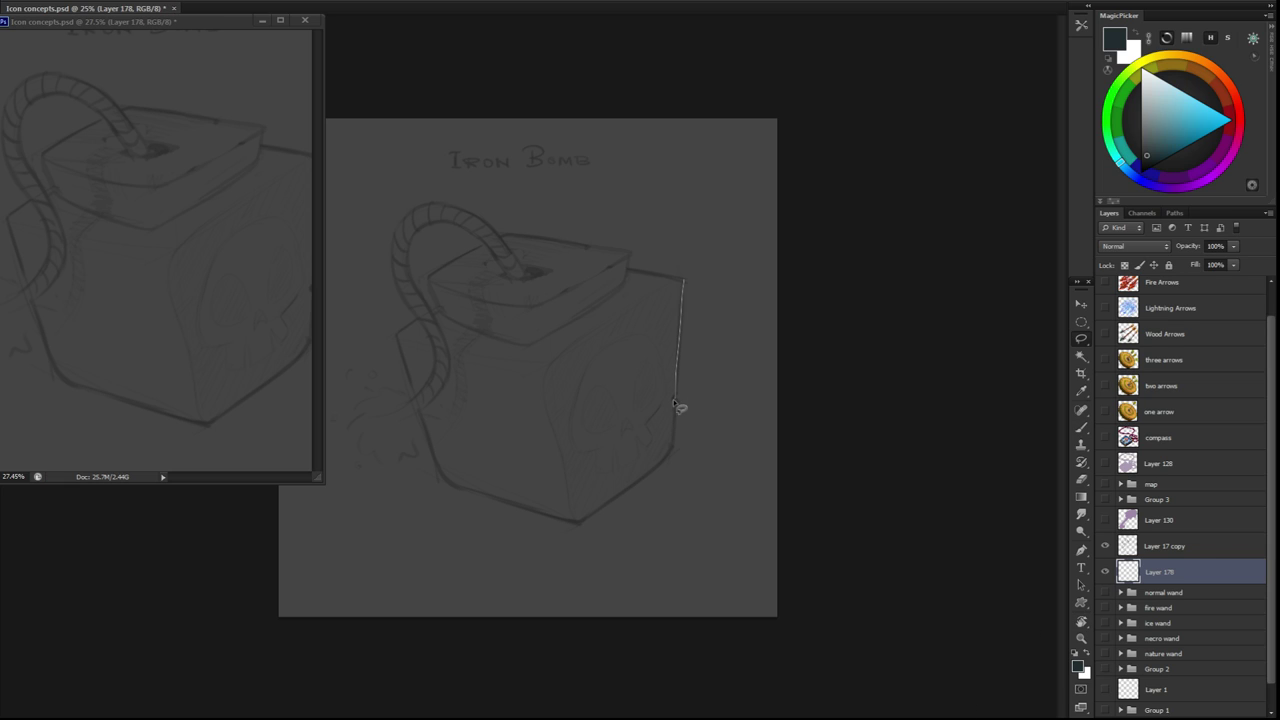
drag(435, 316, 681, 290)
mouse_move(475, 298)
mouse_down()
mouse_move(405, 358)
mouse_move(452, 484)
mouse_up()
key(alt+BackSpace)
key(ctrl+d)
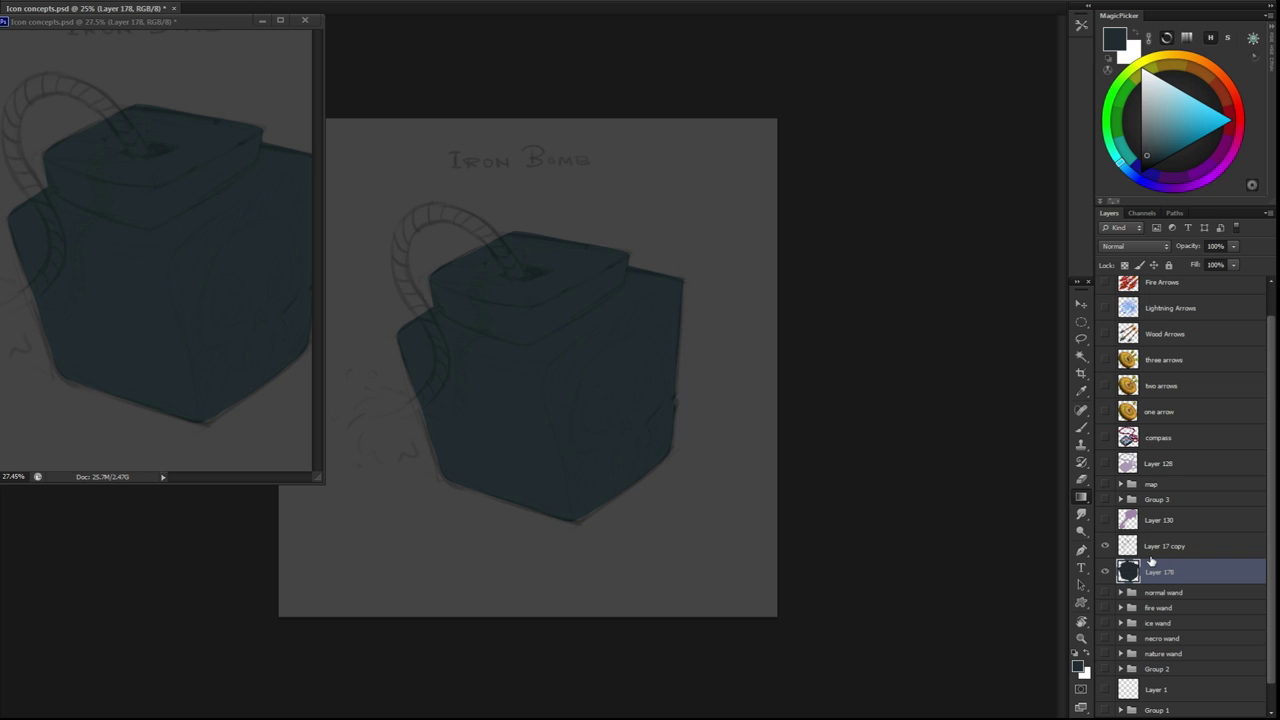
On new Layer 179, lasso the rope fuse, fill it green, and inspect it
key(ctrl+shift+alt+n)
key(l)
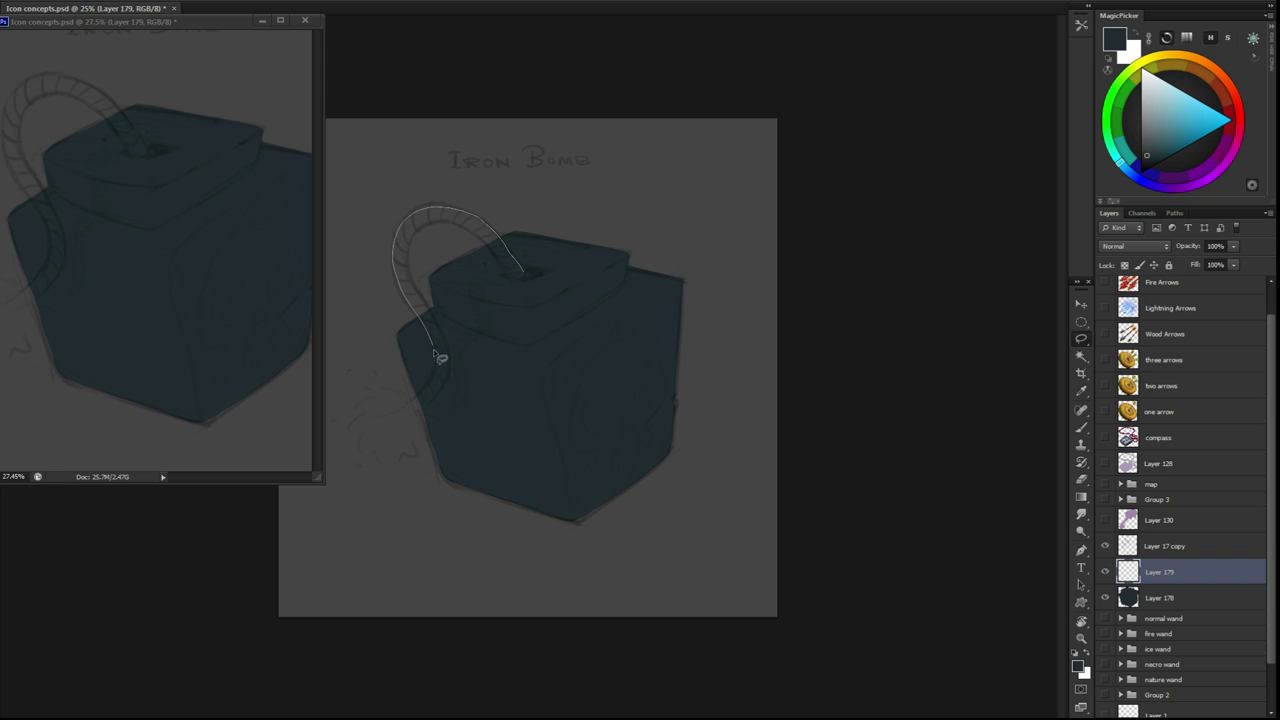
drag(524, 286, 510, 272)
key(alt+BackSpace)
key(ctrl+d)
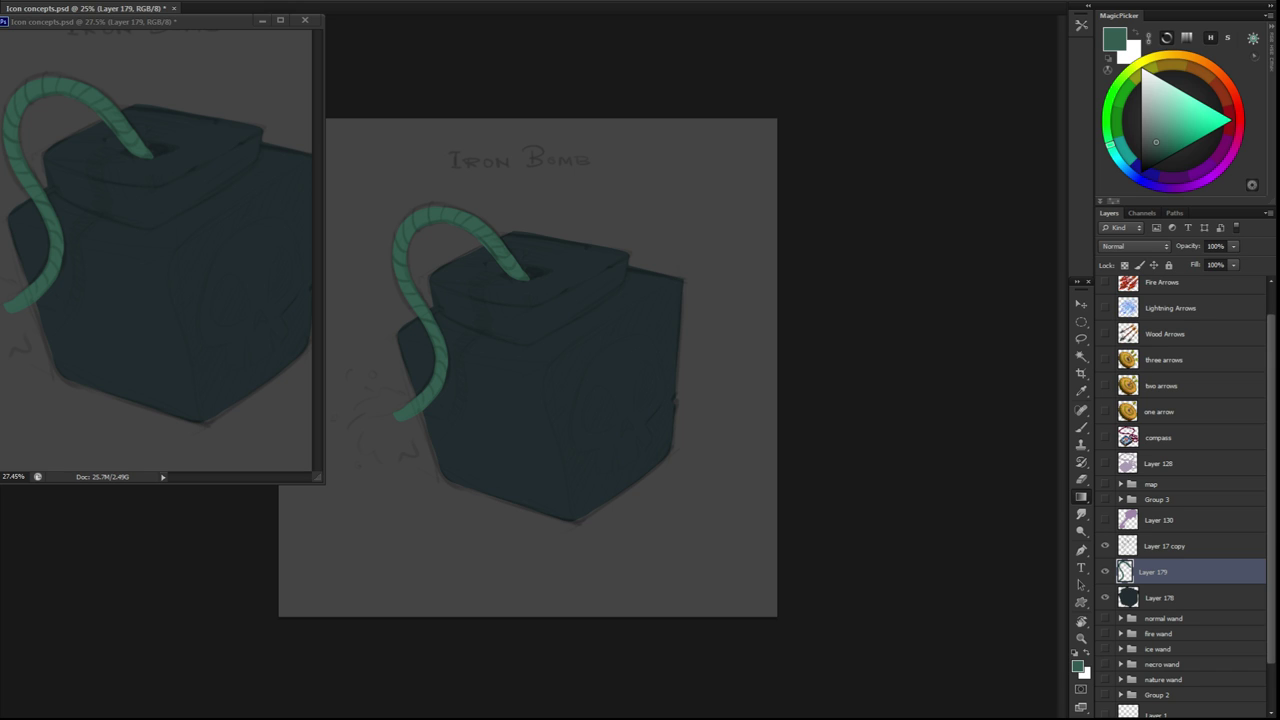
drag(888, 477, 737, 600)
key(ctrl+plus)
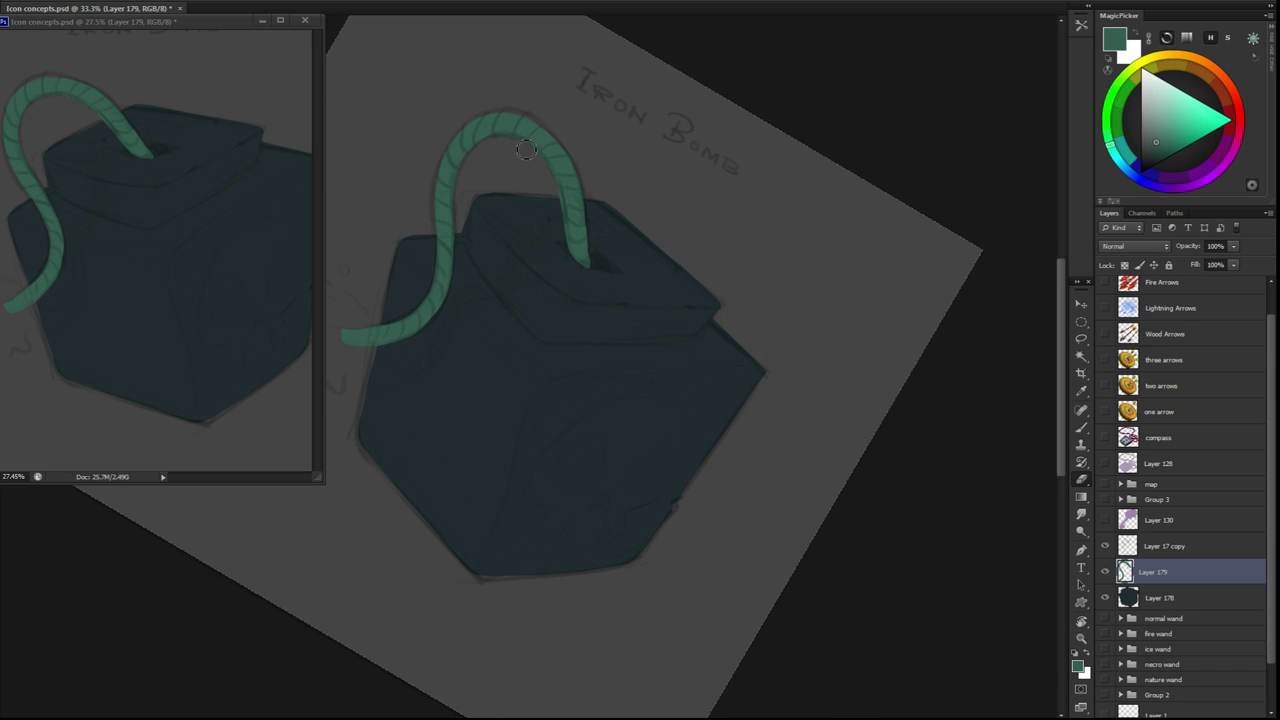
scroll(526, 149, up, 2)
drag(572, 228, 475, 355)
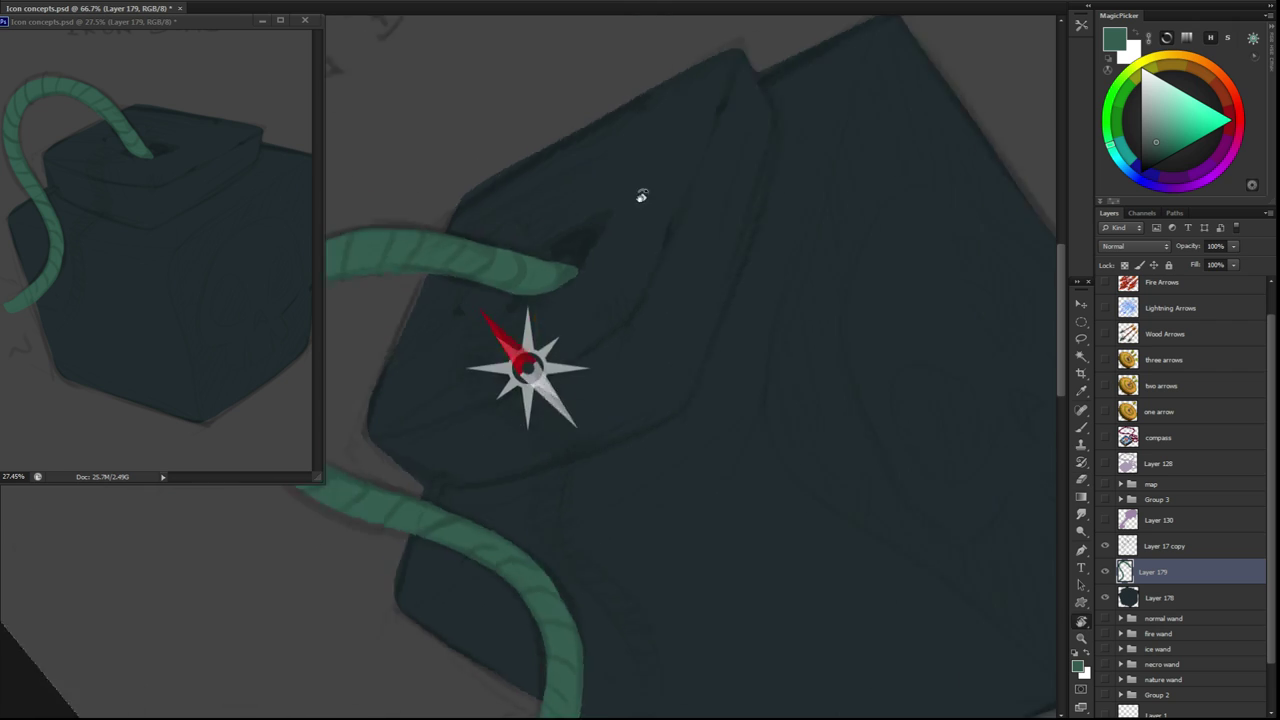
key(ctrl+minus)
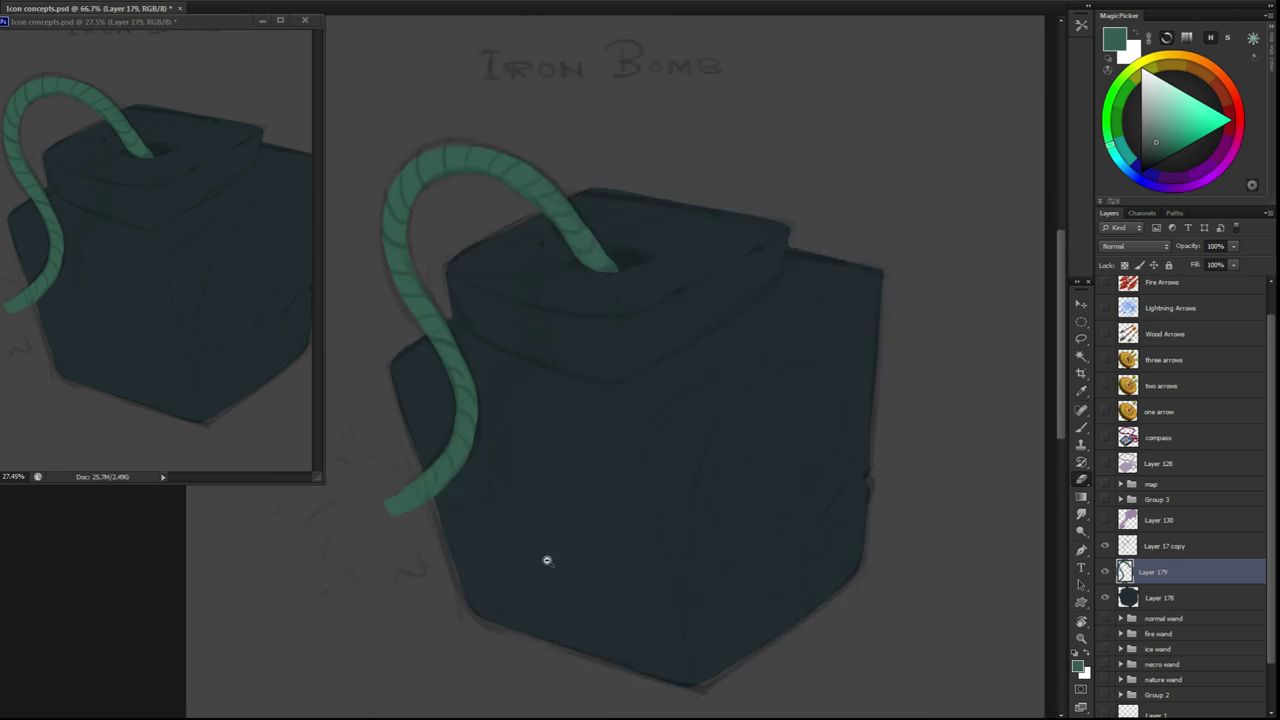
Arrange the sketch layer over the bomb body and raise its opacity to 90%
ctrl+click(1128, 597)
double_click(1160, 597)
click(1172, 288)
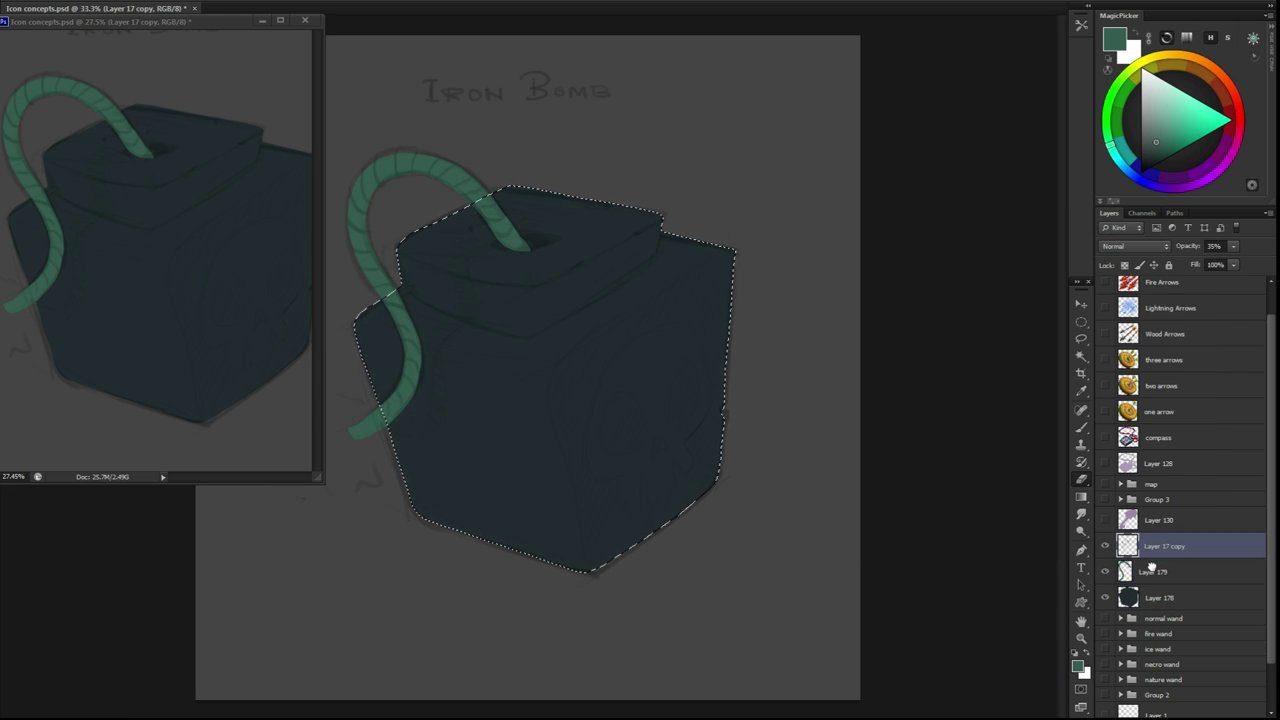
key(ctrl+d)
key(ctrl+minus)
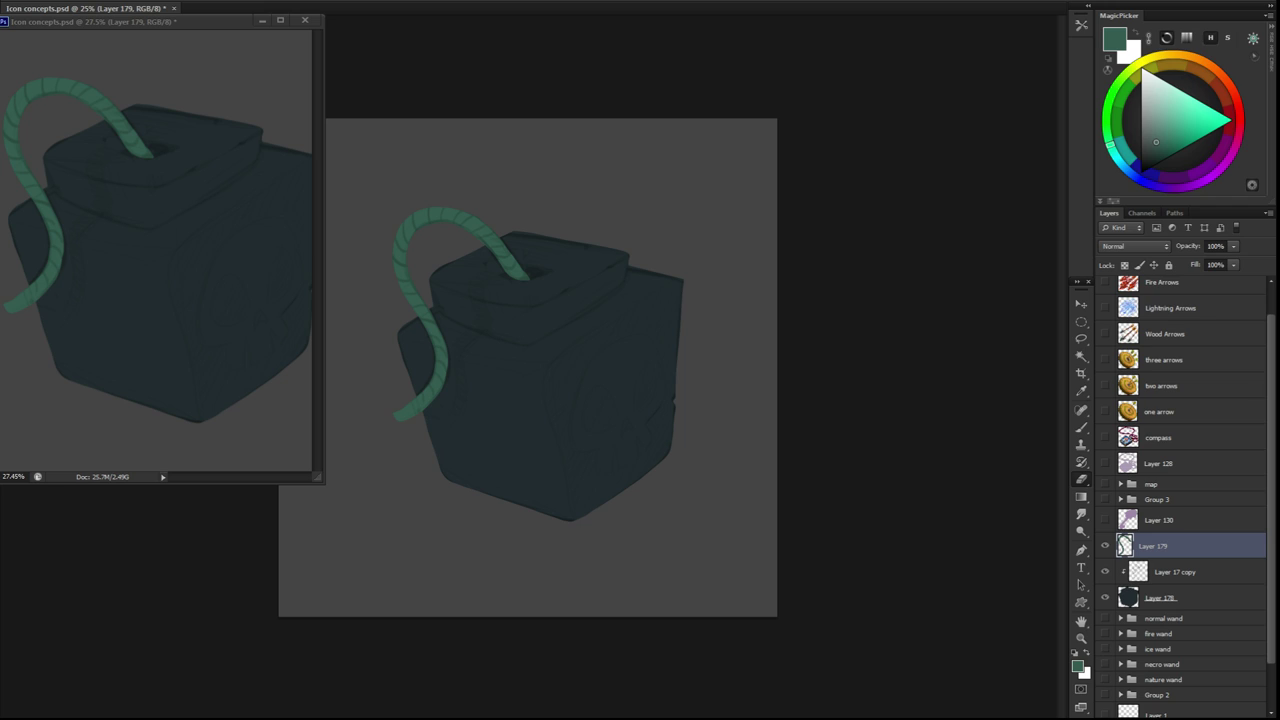
click(1130, 598)
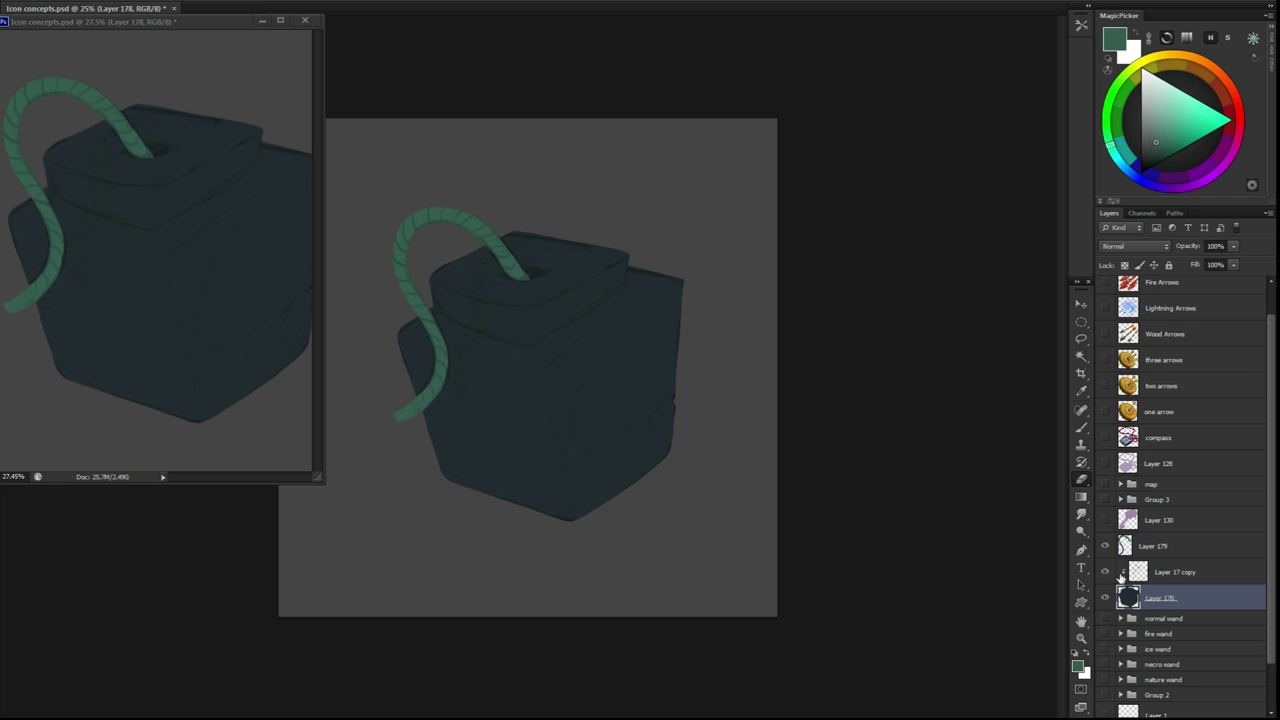
click(1155, 577)
key(9)
key(9)
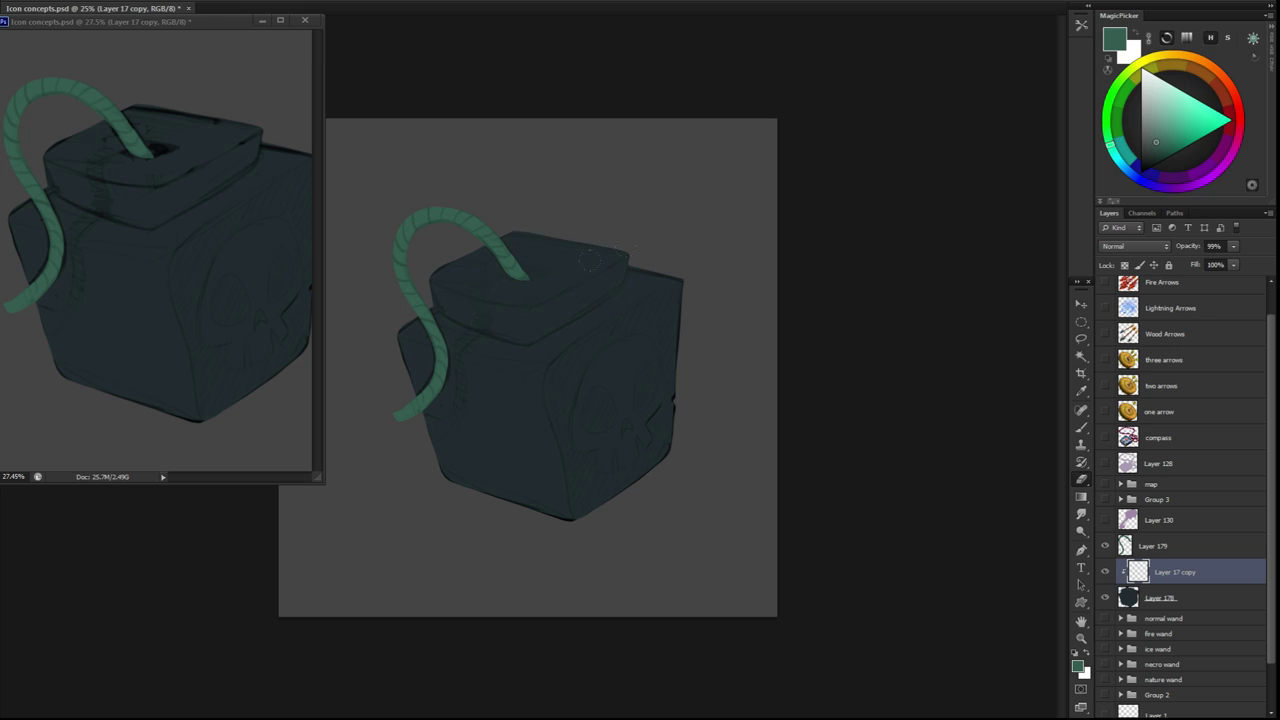
Add clipped Layer 180 and lasso the skull shape on the cube face
key(ctrl+shift+alt+n)
key(l)
drag(666, 402, 665, 362)
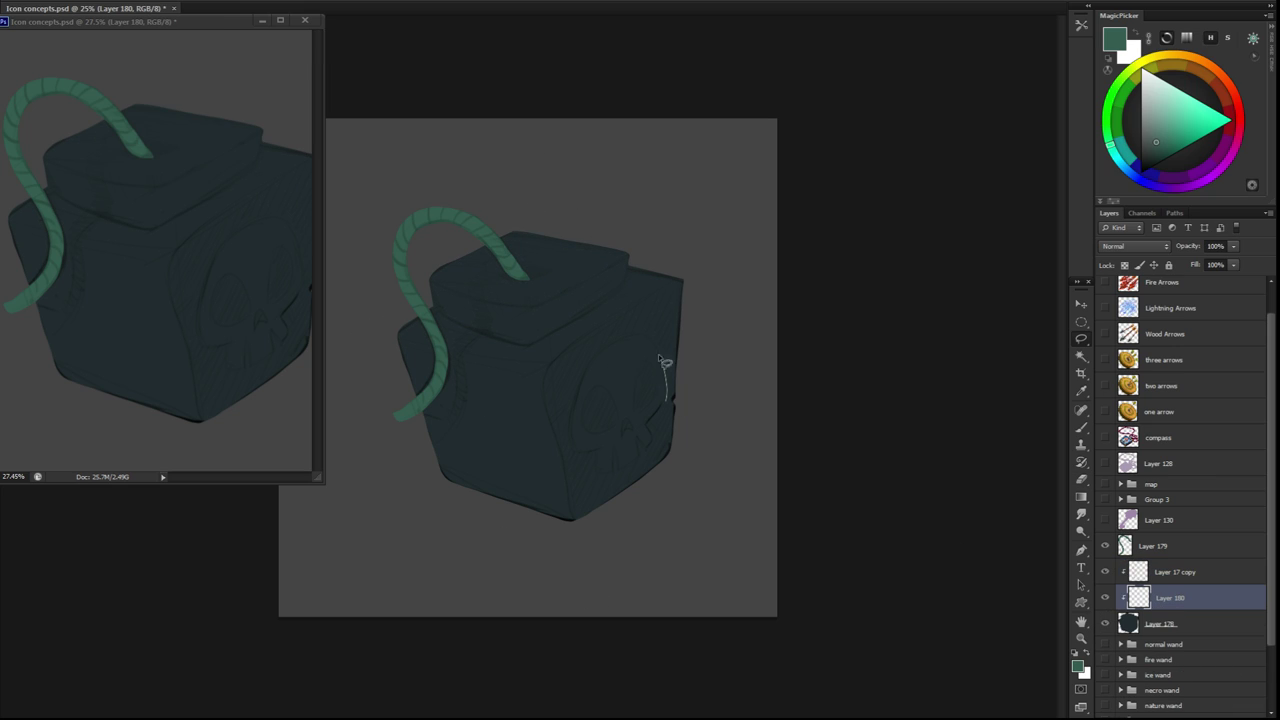
drag(652, 432, 662, 412)
Paint white into the skull selection using textured brush presets
key(b)
key(d)
key(x)
right_click(671, 494)
double_click(859, 402)
drag(600, 360, 630, 450)
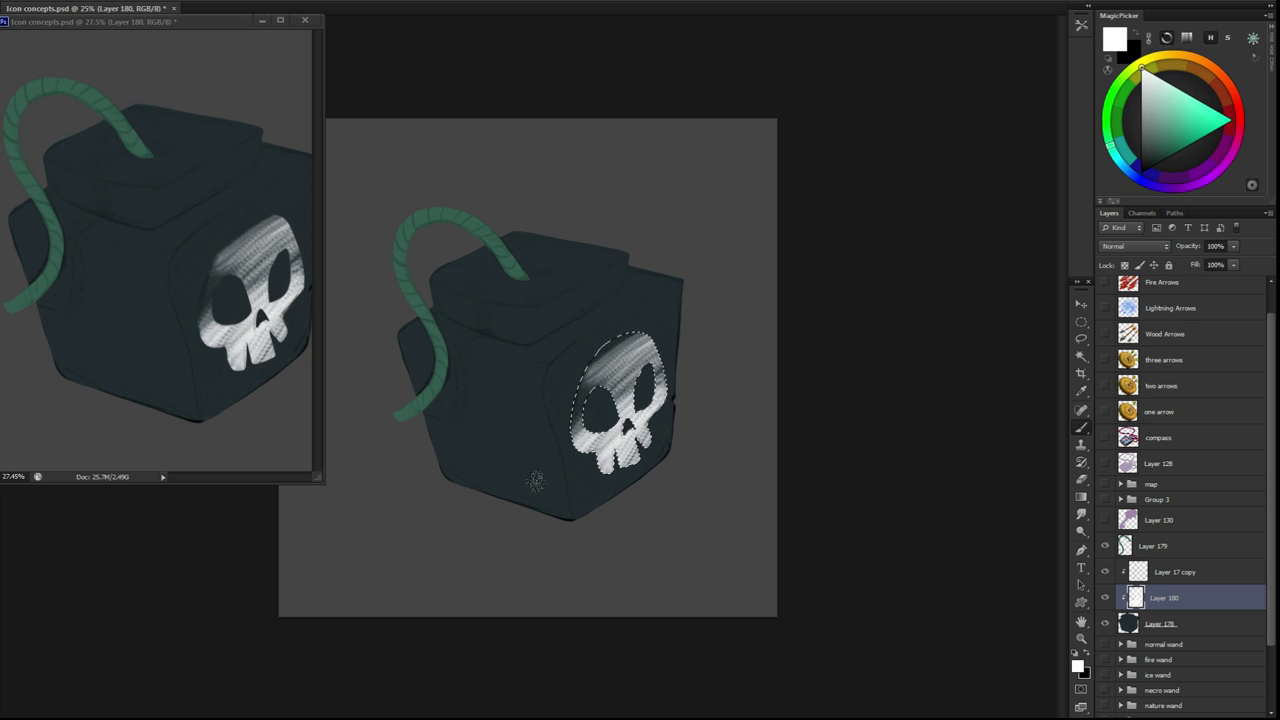
key(ctrl+z)
right_click(636, 420)
double_click(820, 346)
mouse_move(610, 360)
mouse_down()
mouse_move(600, 450)
mouse_move(640, 440)
mouse_up()
Build up more white texture in the skull with other textured brushes
right_click(630, 420)
double_click(817, 346)
mouse_move(600, 380)
mouse_down()
mouse_move(655, 420)
mouse_move(620, 440)
mouse_up()
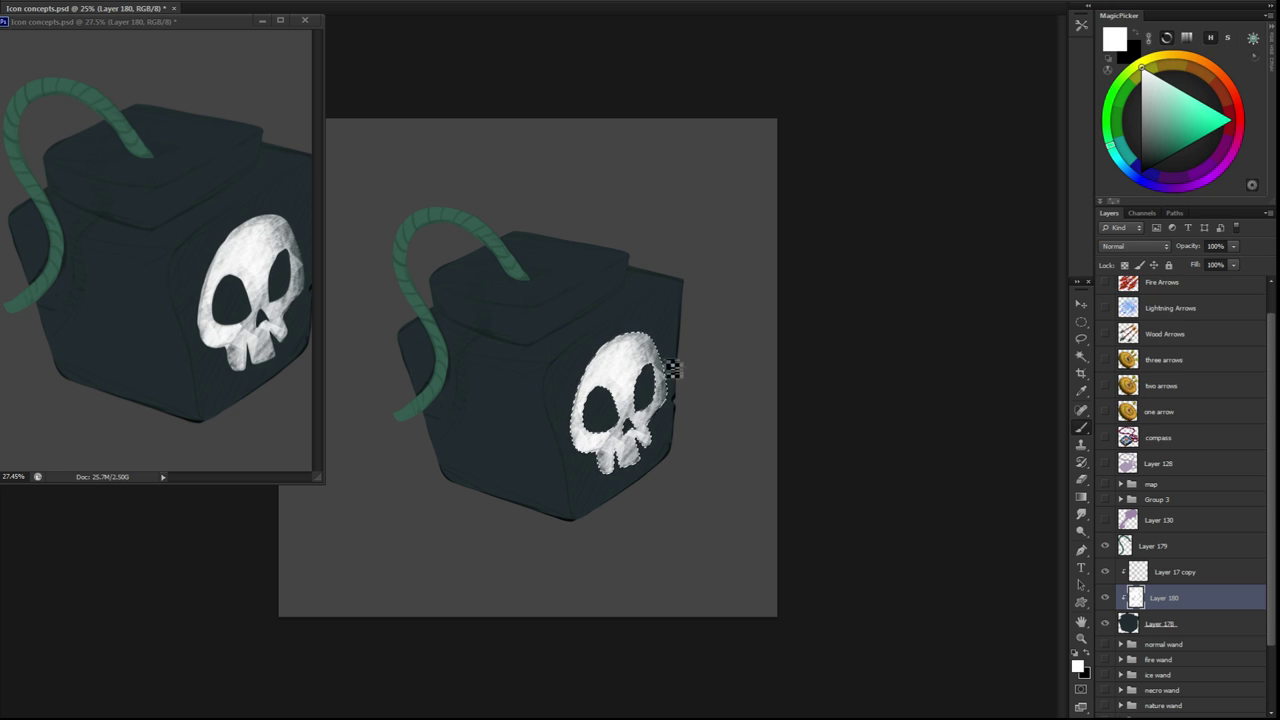
right_click(630, 420)
click(840, 390)
double_click(840, 390)
drag(600, 360, 640, 440)
Lock the skull's transparency, fill it pale lavender, and add new clipped Layer 181
key(r)
drag(617, 503, 543, 586)
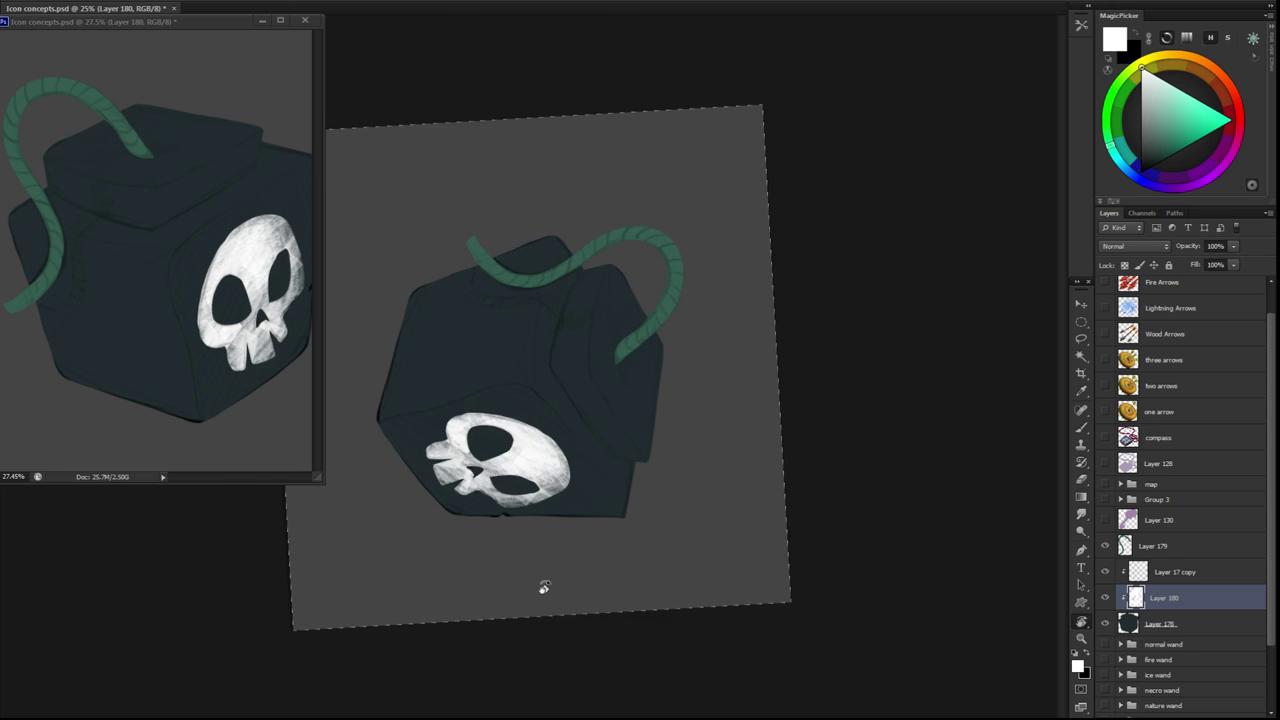
key(slash)
click(1148, 105)
key(alt+BackSpace)
key(ctrl+d)
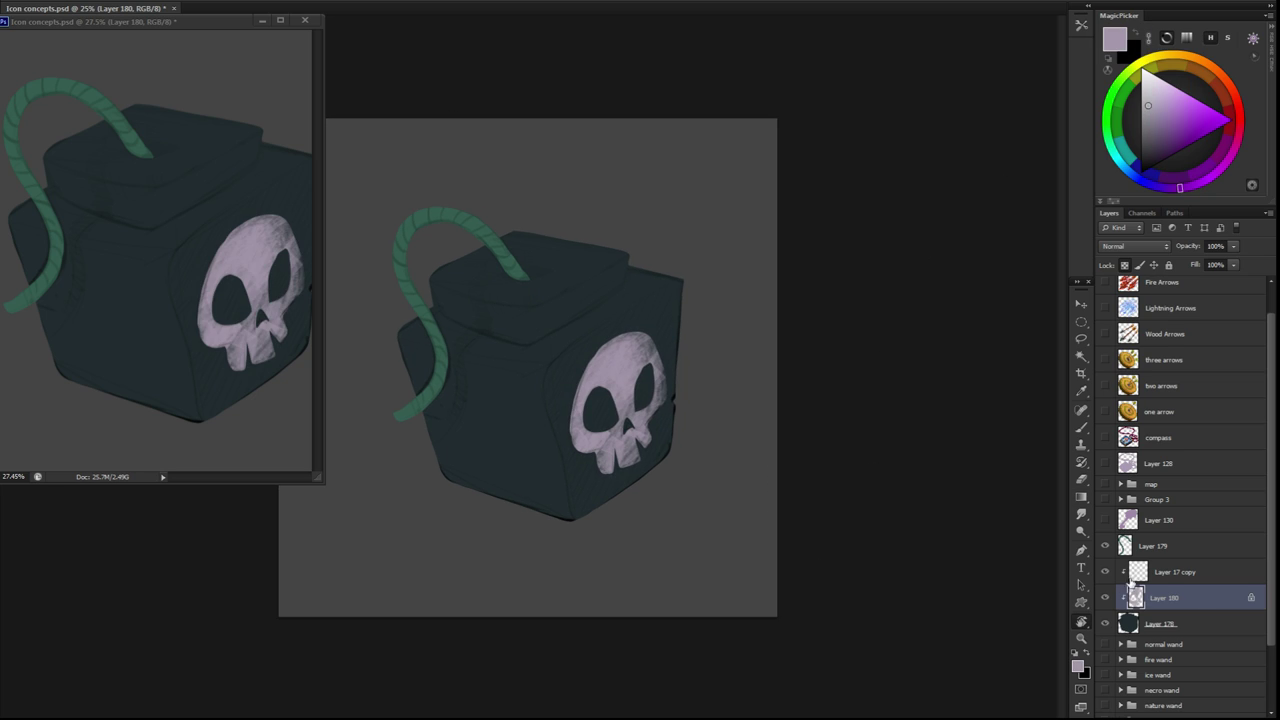
click(1130, 582)
key(ctrl+shift+alt+n)
Brush a greyish lavender tint onto the bomb cube
key(b)
drag(1179, 187, 1154, 186)
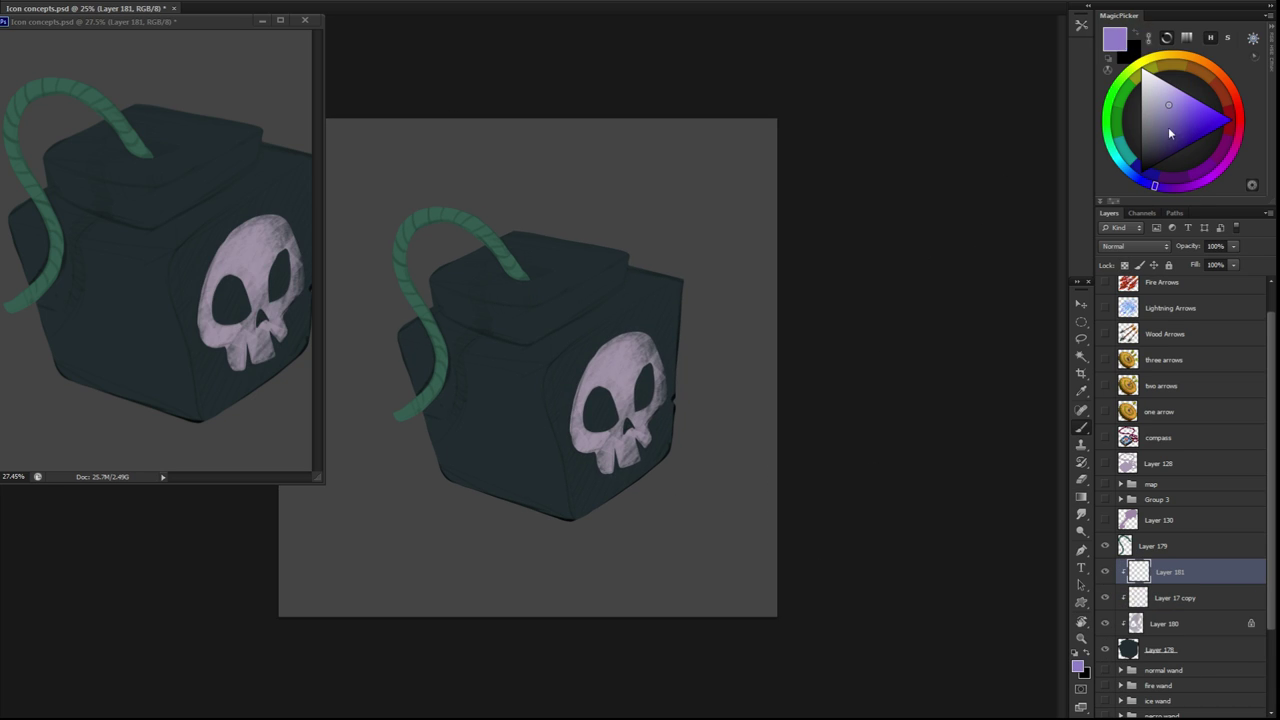
drag(1170, 133, 1161, 118)
mouse_move(665, 405)
mouse_down()
mouse_move(615, 480)
mouse_move(590, 470)
mouse_up()
right_click(632, 455)
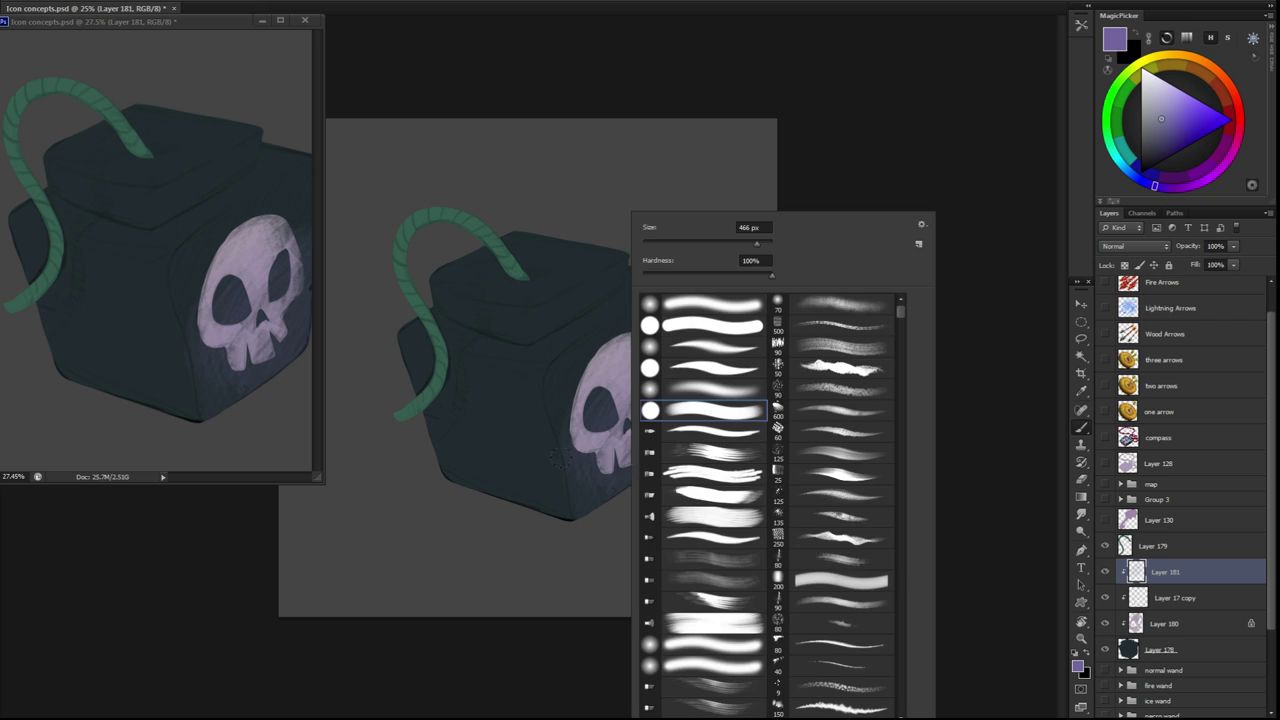
key(Escape)
Paint lighter slate-blue highlights along the cube's top edge and lid band
key(r)
mouse_move(637, 320)
mouse_down()
mouse_move(648, 358)
mouse_move(623, 434)
mouse_move(531, 330)
mouse_move(576, 202)
mouse_up()
alt+click(574, 403)
key(b)
alt+click(520, 318)
key(r)
click(1151, 130)
key(ctrl+z)
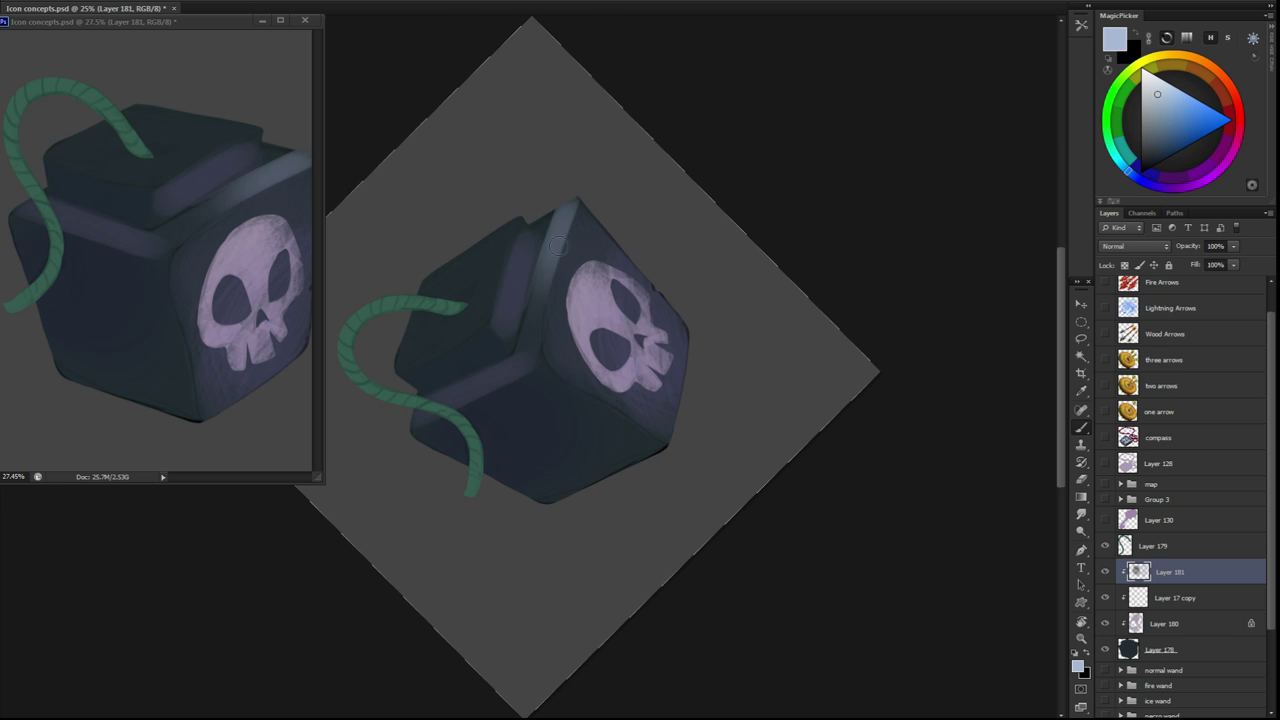
mouse_move(528, 335)
mouse_down()
mouse_move(577, 204)
mouse_move(657, 386)
mouse_move(598, 395)
mouse_move(651, 438)
mouse_up()
key(r)
key(r)
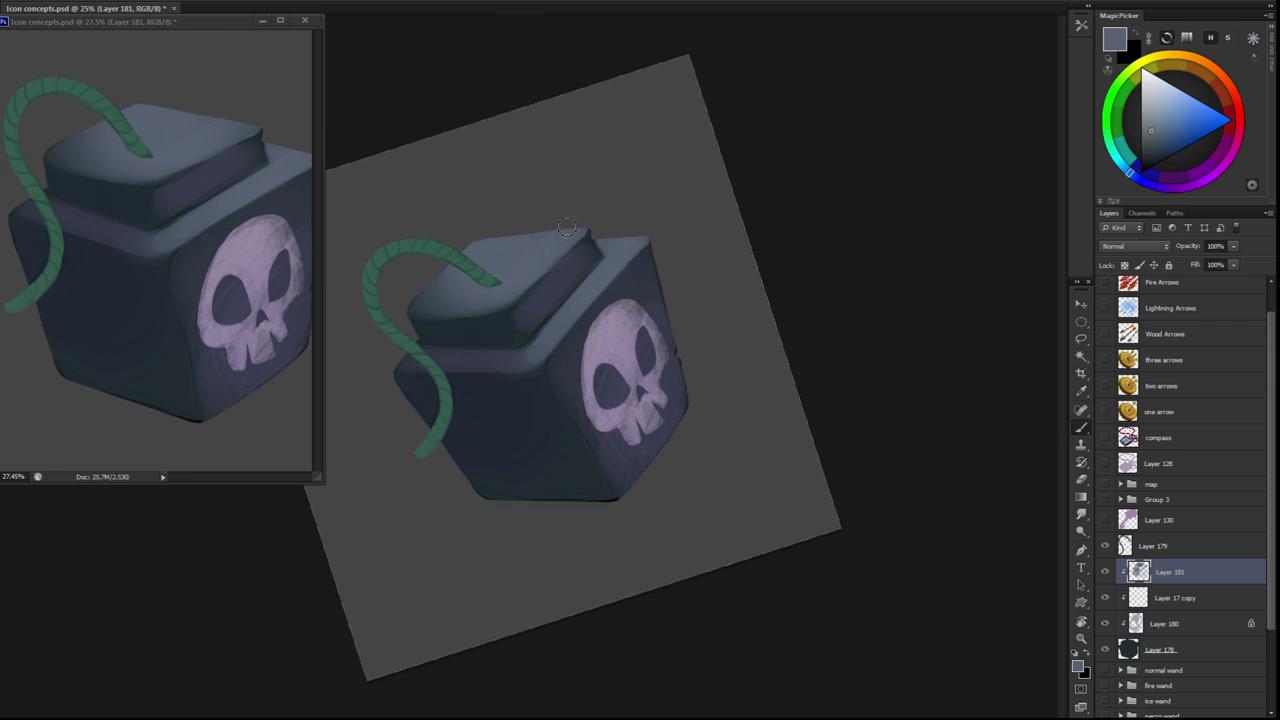
key(Escape)
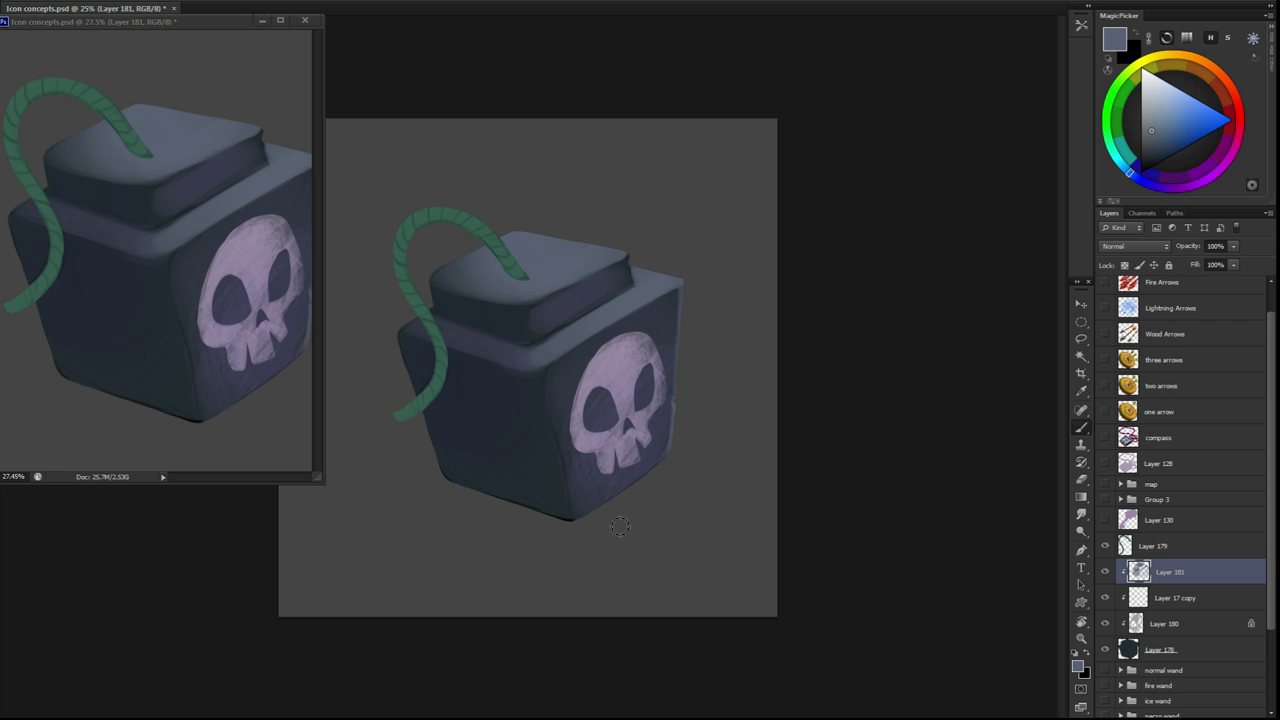
mouse_move(547, 377)
mouse_down()
mouse_move(525, 381)
mouse_move(574, 357)
mouse_move(528, 362)
mouse_move(538, 392)
mouse_move(652, 477)
mouse_up()
Pick dark purple and lighter blue shades to shade the cube's lower faces
key(r)
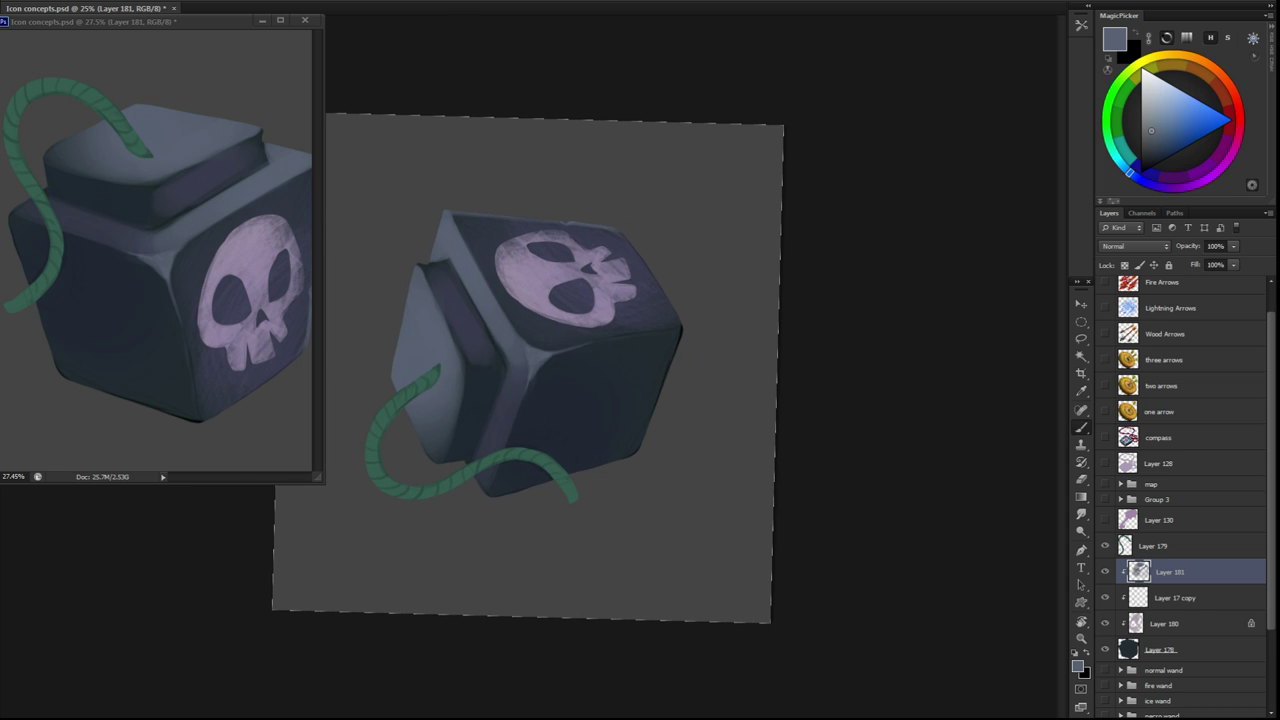
click(1148, 162)
drag(1150, 174, 1159, 186)
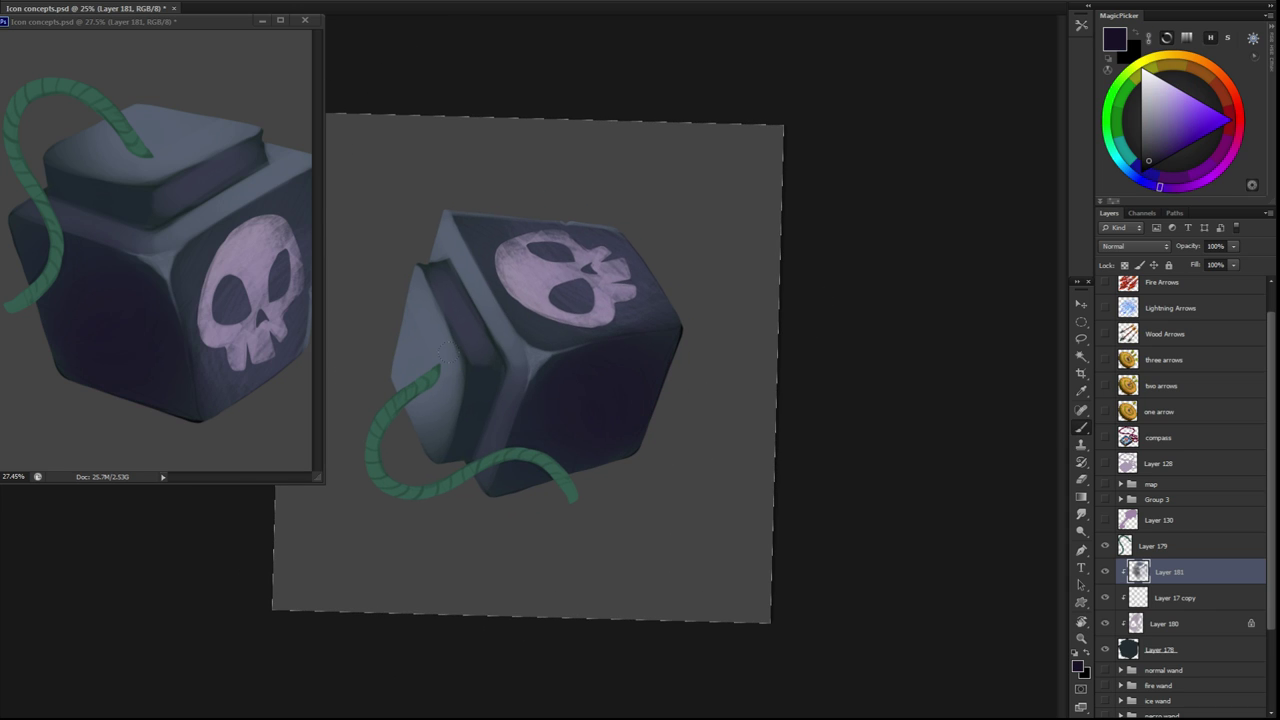
key(r)
key(Escape)
key(b)
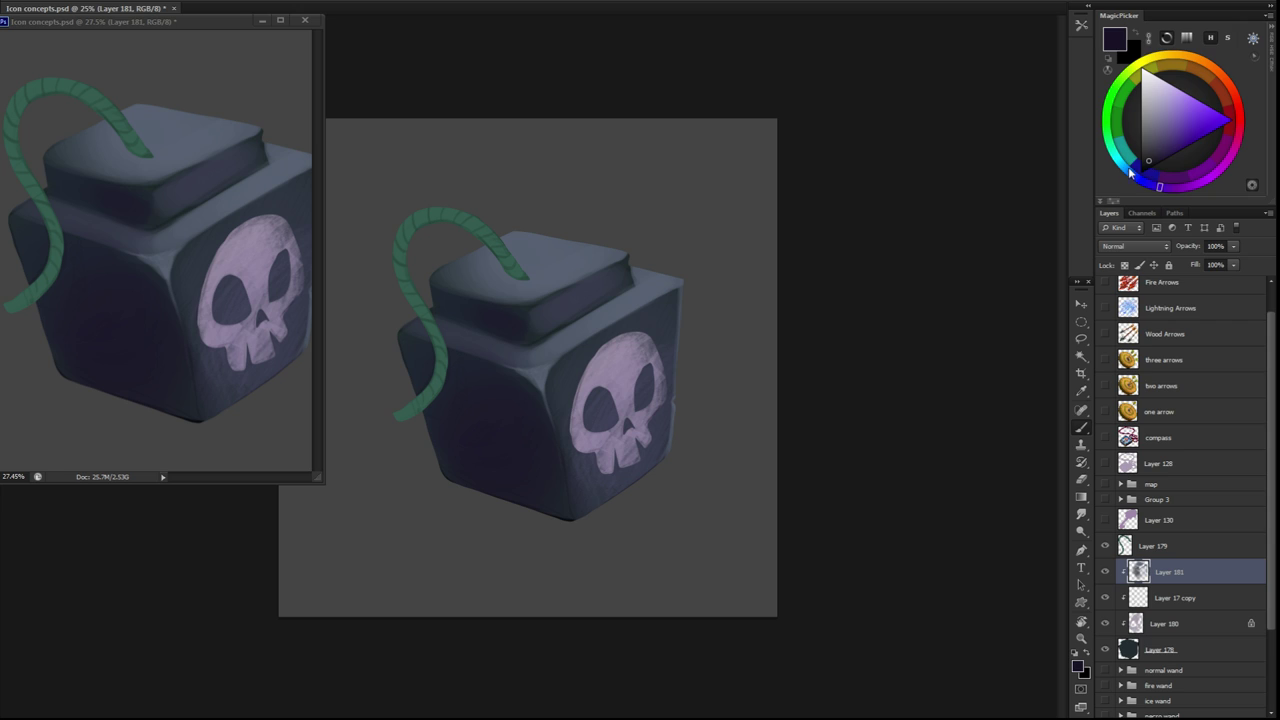
alt+click(533, 344)
mouse_move(521, 592)
mouse_down()
mouse_move(600, 520)
mouse_move(534, 490)
mouse_move(590, 470)
mouse_up()
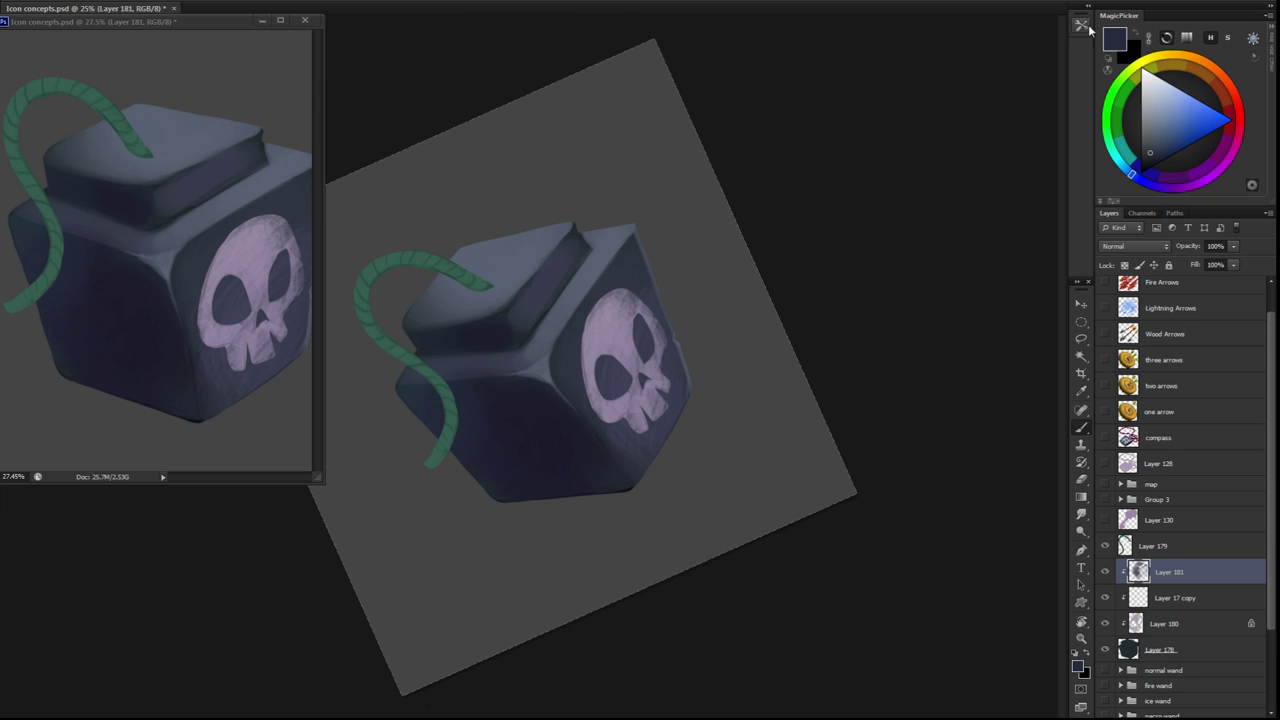
Pick a lighter blue for edge highlights and rotate the view toward the lid
scroll(600, 423, up, 1)
drag(1125, 173, 1161, 106)
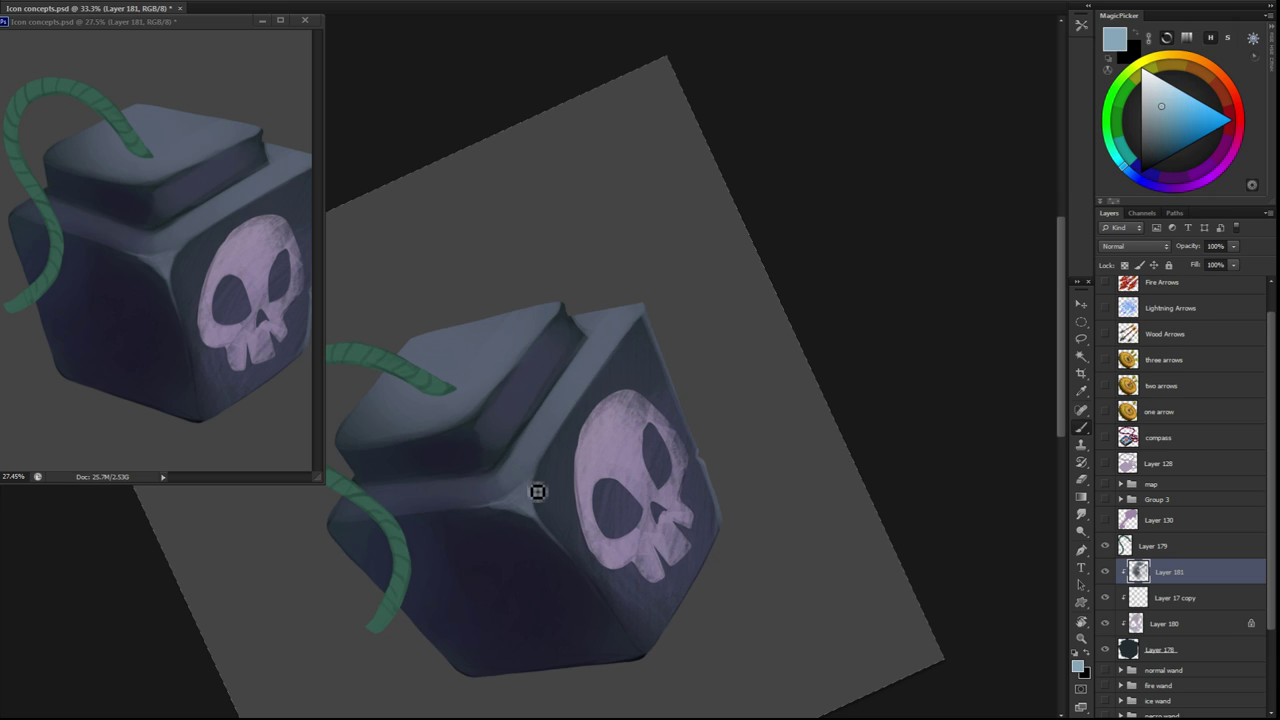
mouse_move(534, 491)
mouse_down()
mouse_move(577, 478)
mouse_move(560, 517)
mouse_move(517, 531)
mouse_move(560, 460)
mouse_move(552, 397)
mouse_up()
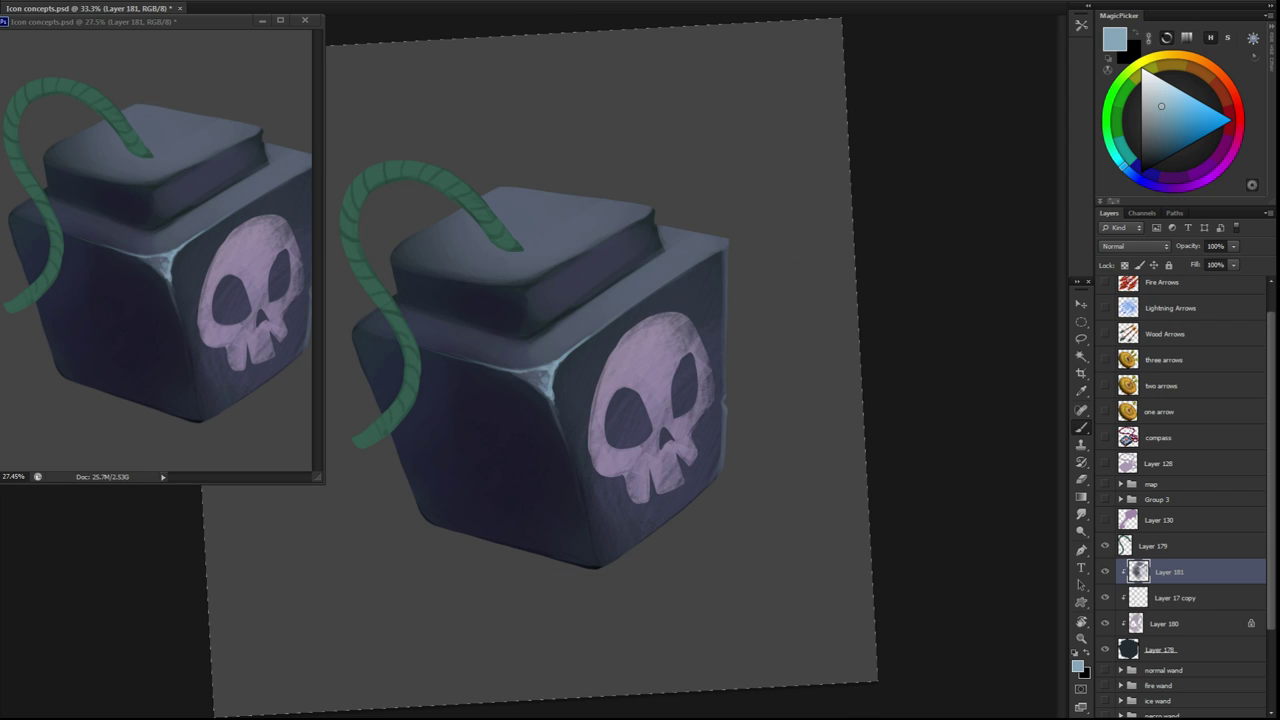
drag(597, 337, 637, 309)
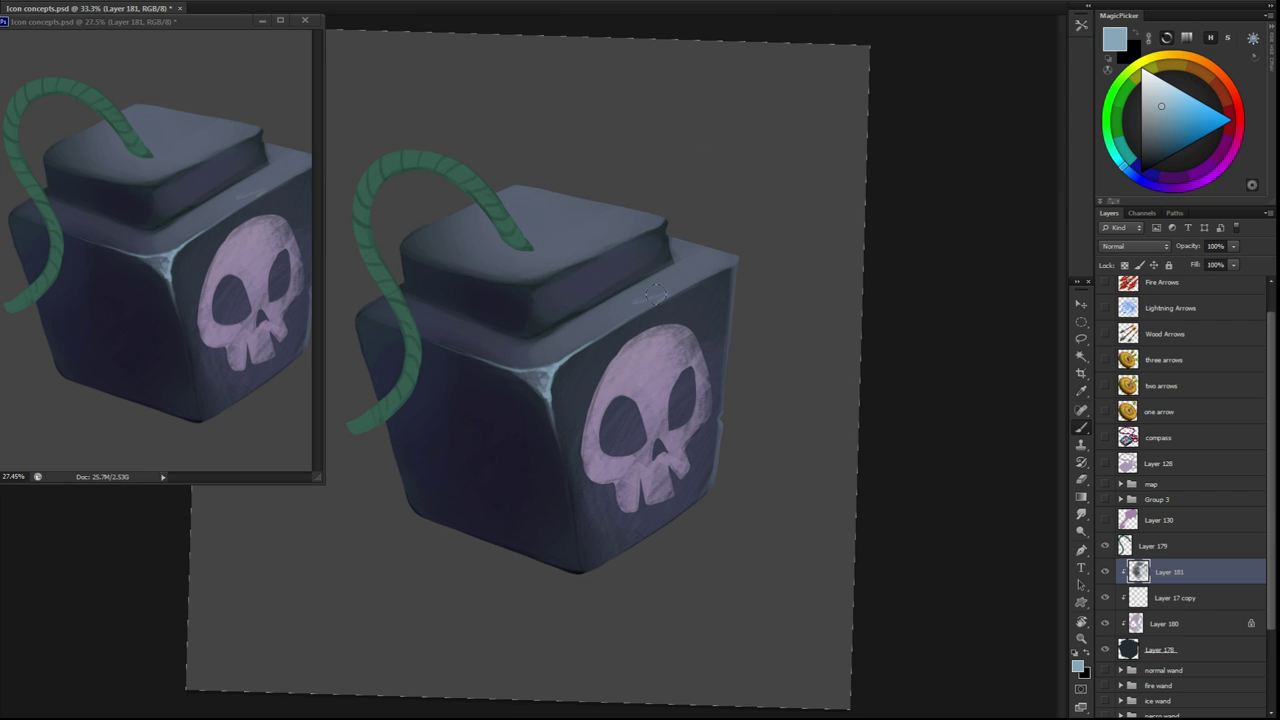
mouse_move(733, 267)
mouse_down()
mouse_move(584, 545)
mouse_move(511, 521)
mouse_up()
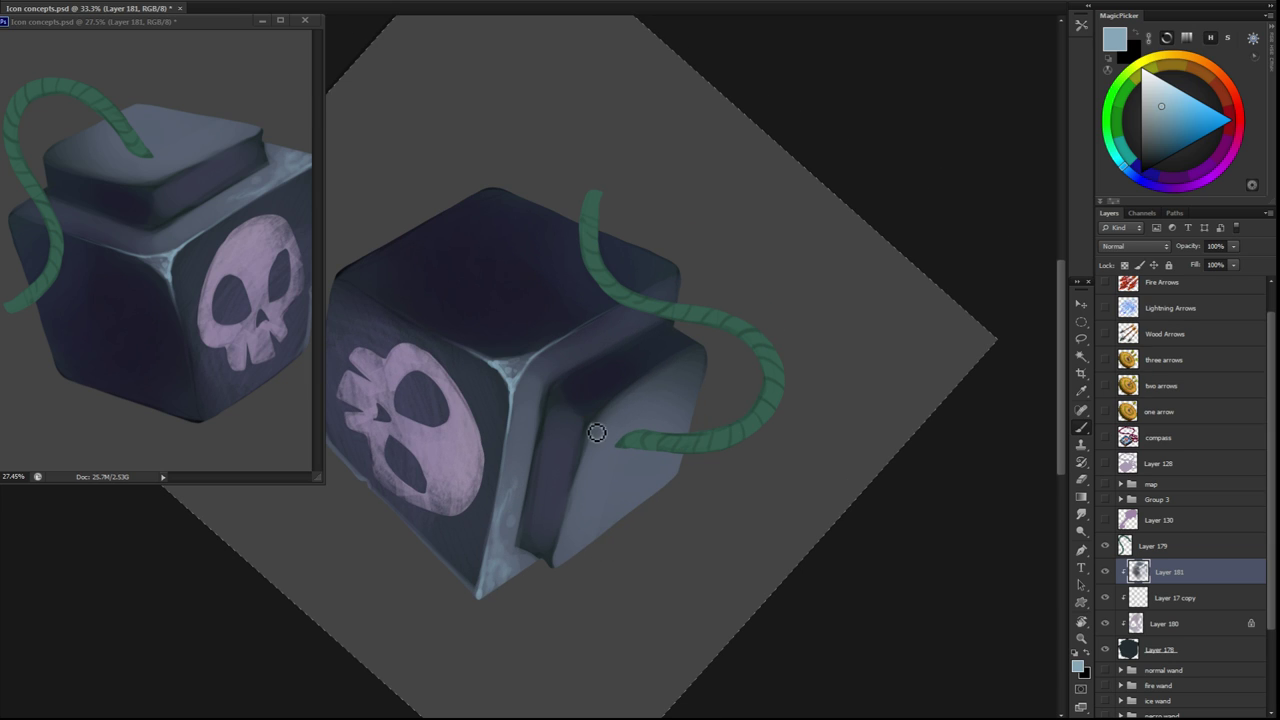
mouse_move(565, 569)
mouse_down()
mouse_move(651, 534)
mouse_move(640, 300)
mouse_up()
Sample dark navy and paint a small dark stroke on the cube's left face
mouse_move(322, 484)
mouse_down()
mouse_move(329, 434)
mouse_move(542, 422)
mouse_up()
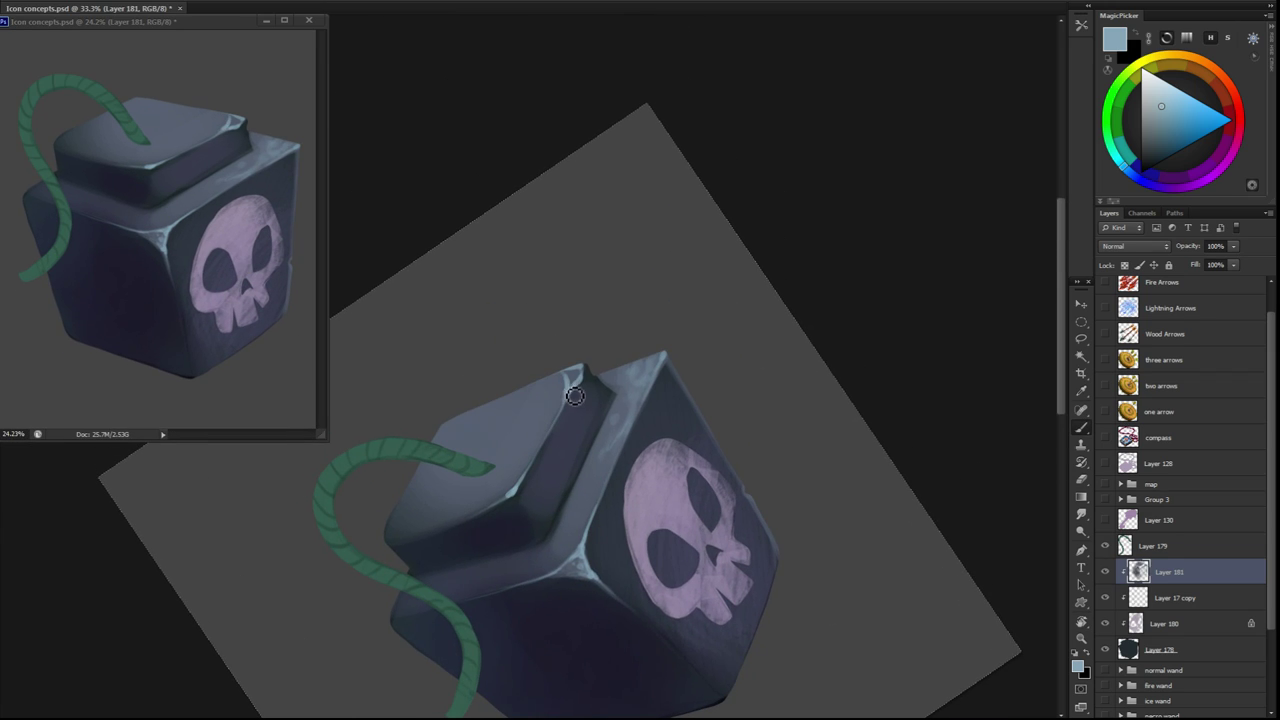
drag(486, 429, 437, 218)
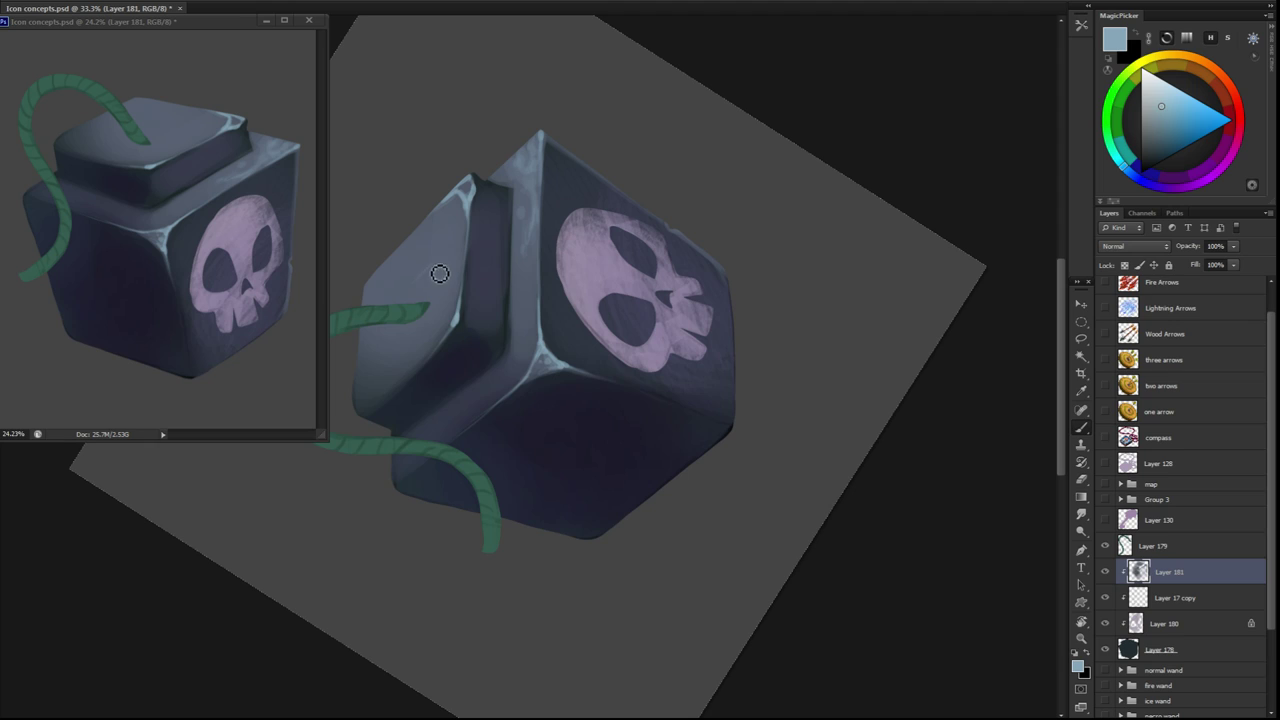
alt+click(436, 306)
mouse_move(408, 296)
mouse_down()
mouse_move(432, 285)
mouse_move(632, 393)
mouse_up()
key(r)
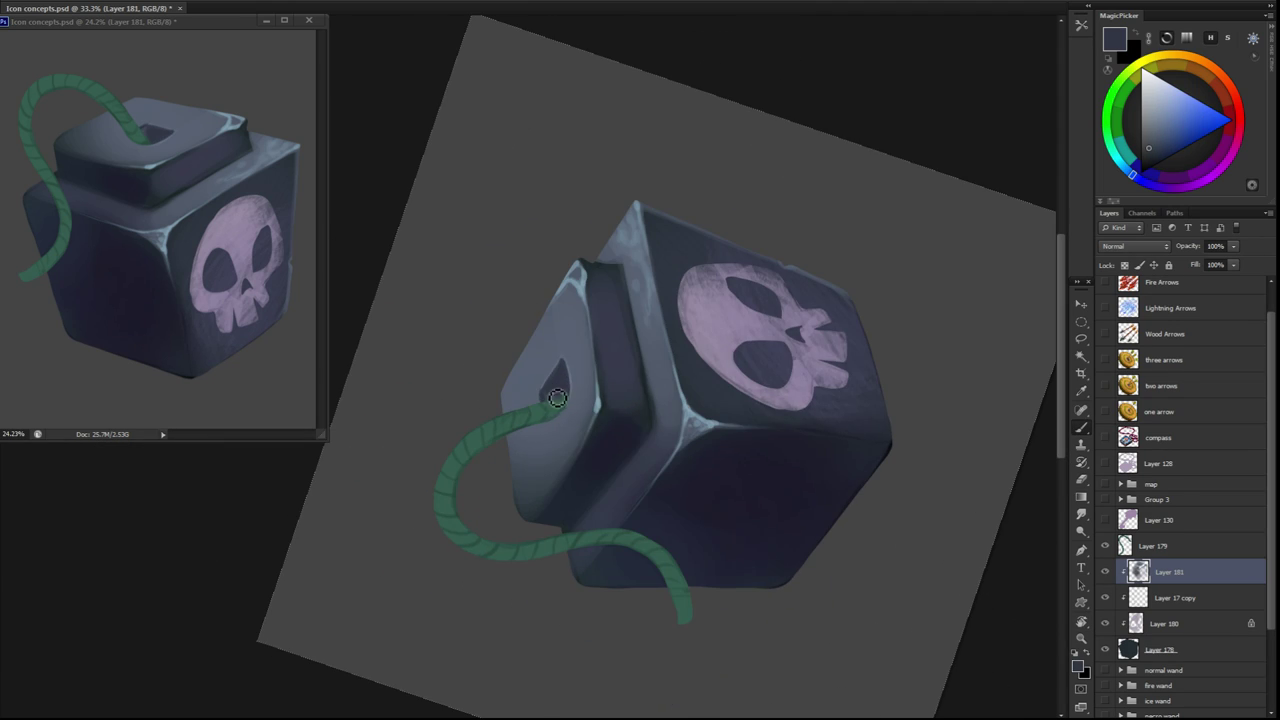
alt+click(506, 521)
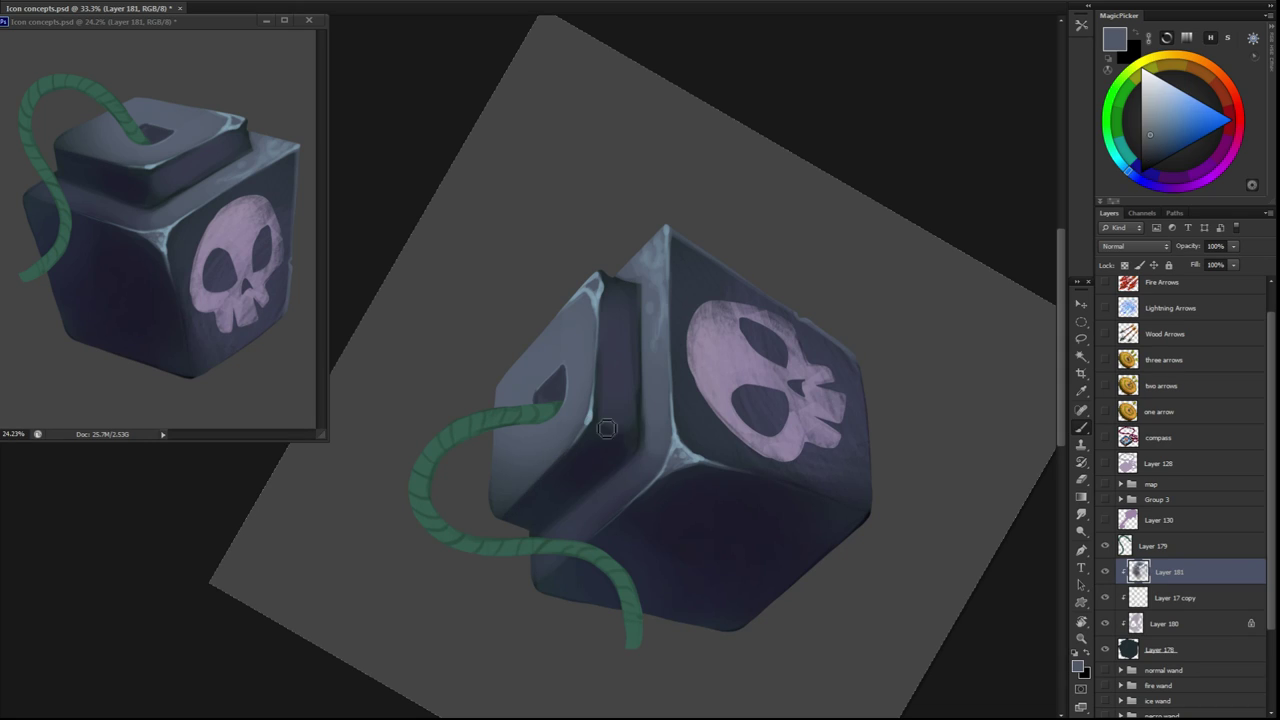
Sample darker and lighter grey-blue tones from the cube at new view angles
alt+click(507, 500)
key(r)
mouse_move(507, 500)
mouse_down()
mouse_move(627, 422)
mouse_move(660, 380)
mouse_up()
key(r)
alt+click(677, 360)
key(r)
drag(686, 337, 658, 444)
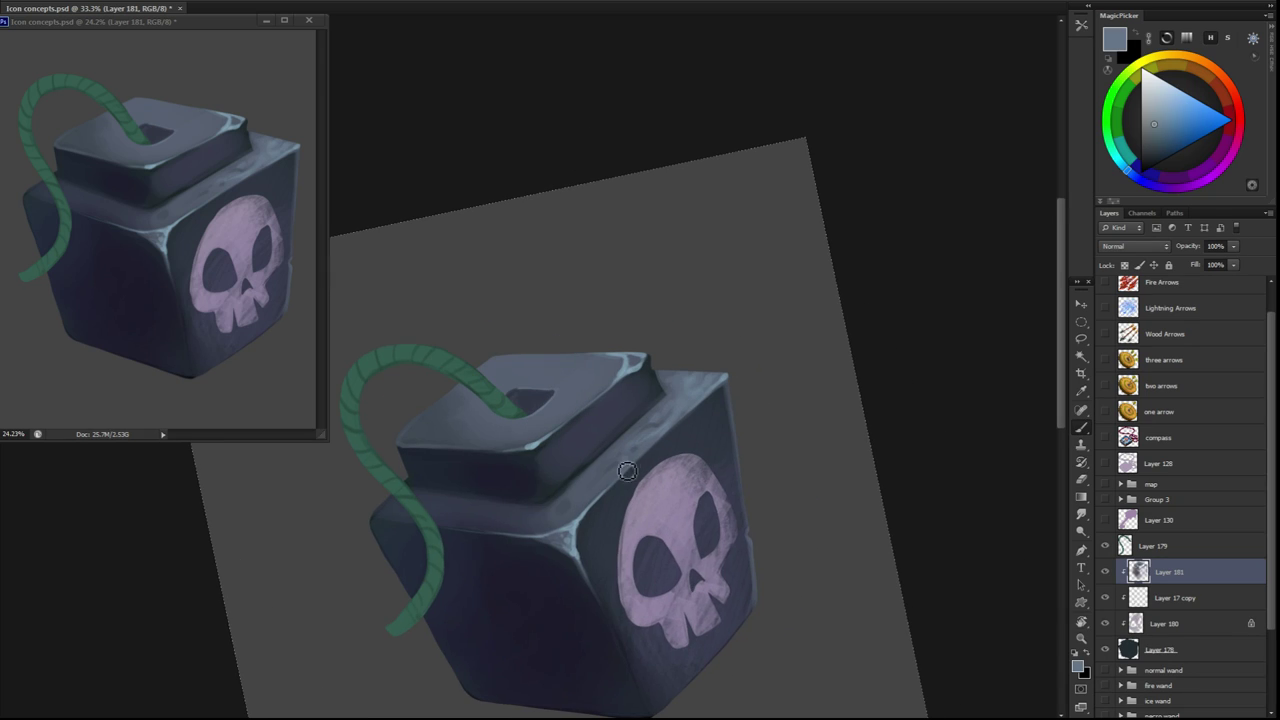
Zoom to 33.3% and switch to a soft round brush with dark navy
drag(594, 495, 578, 315)
key(ctrl+minus)
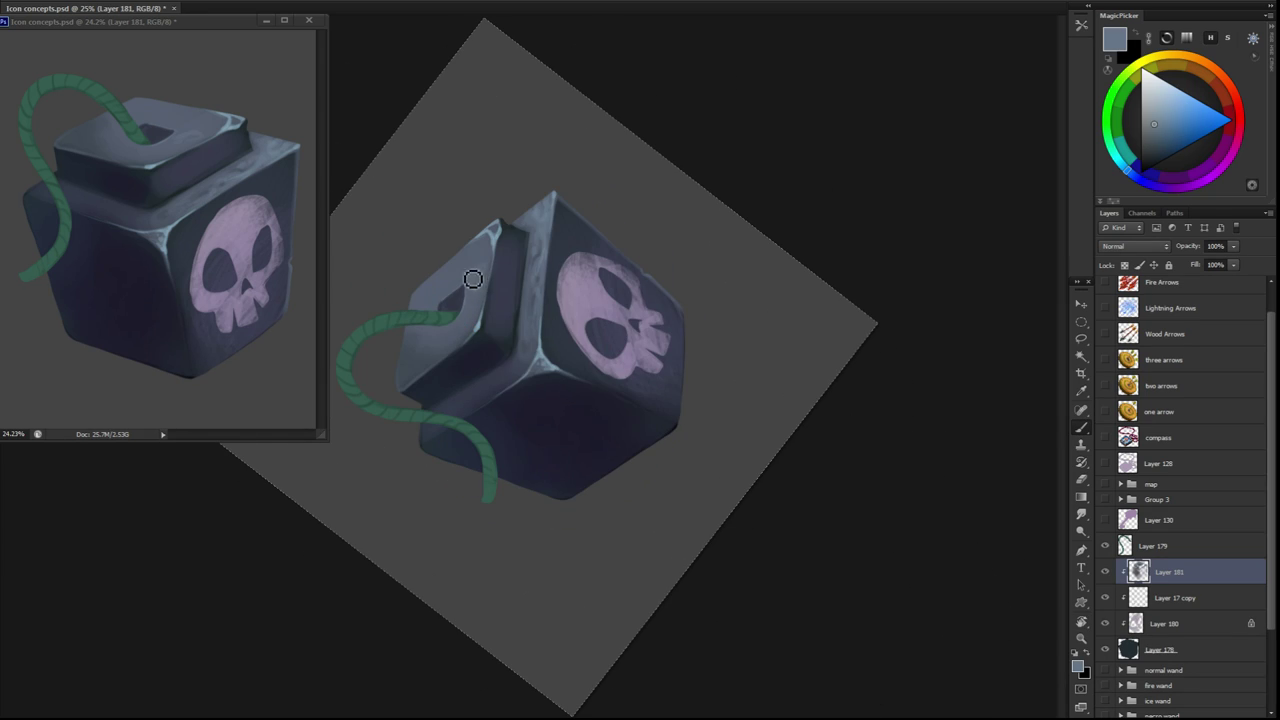
key(ctrl+plus)
key(r)
drag(473, 279, 617, 457)
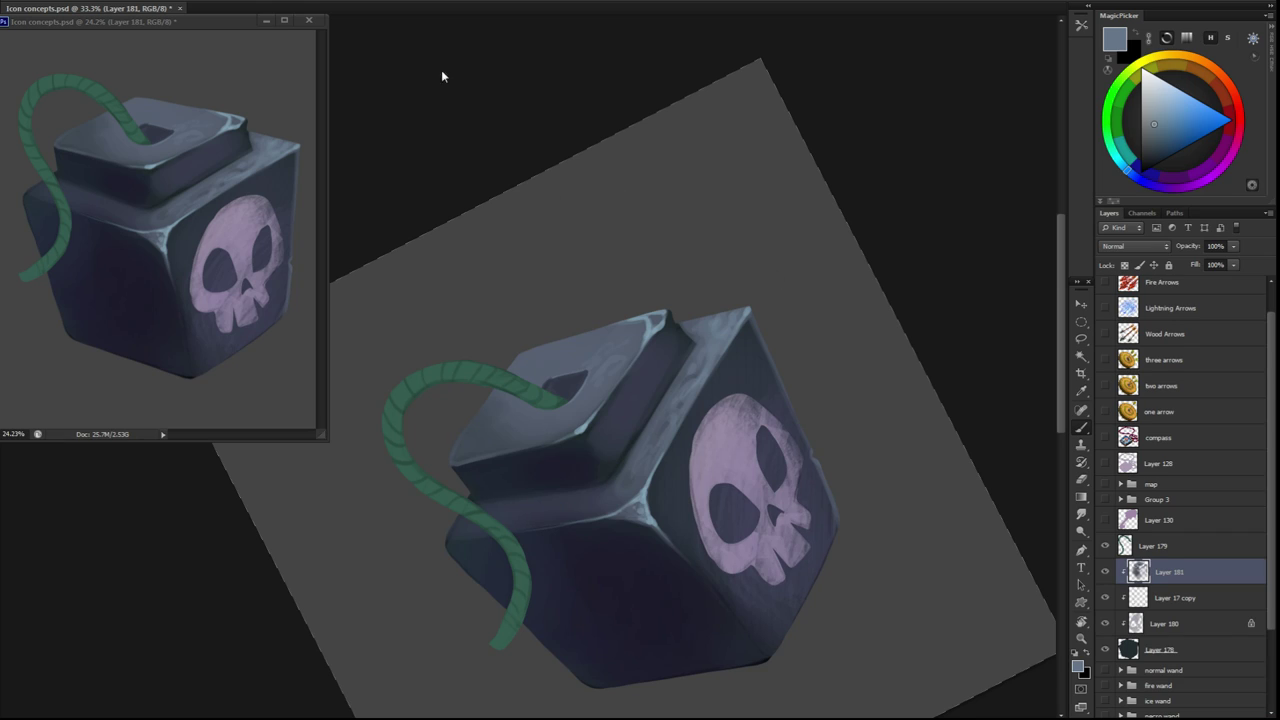
right_click(675, 508)
alt+click(583, 414)
right_click(583, 414)
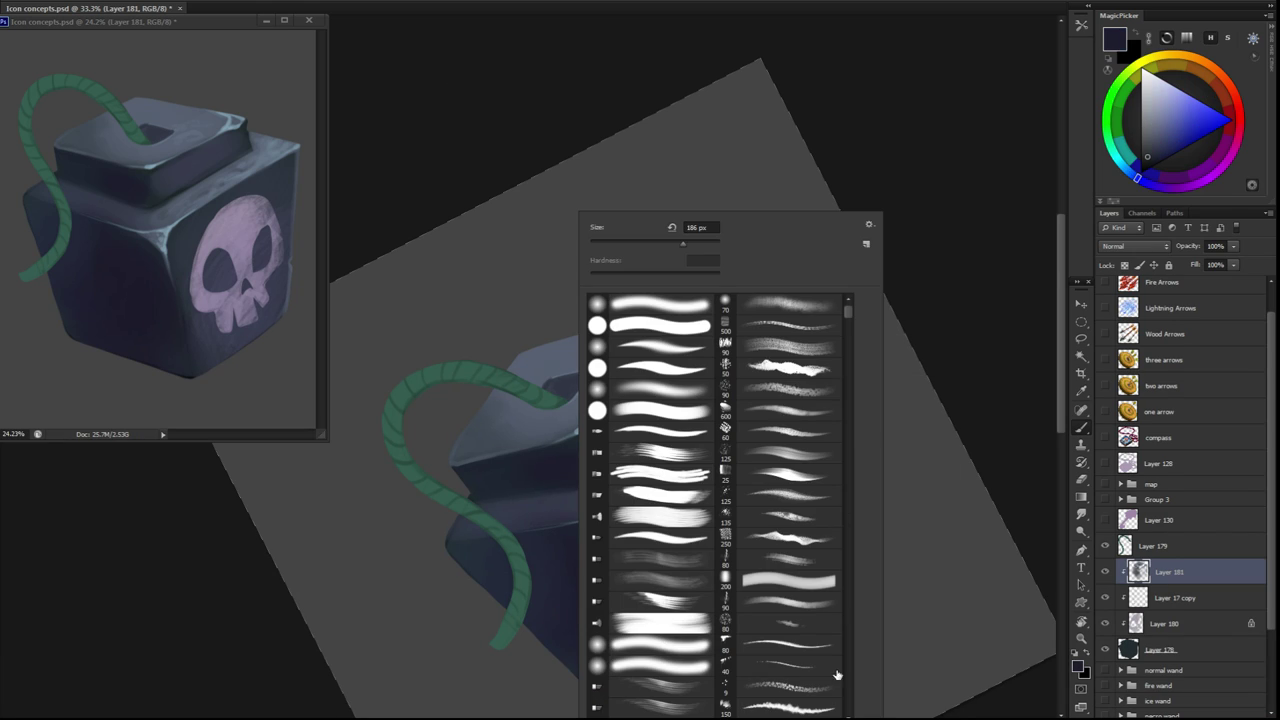
double_click(614, 416)
Sample light blue-grey and shrink the brush to a tiny size
alt+click(596, 428)
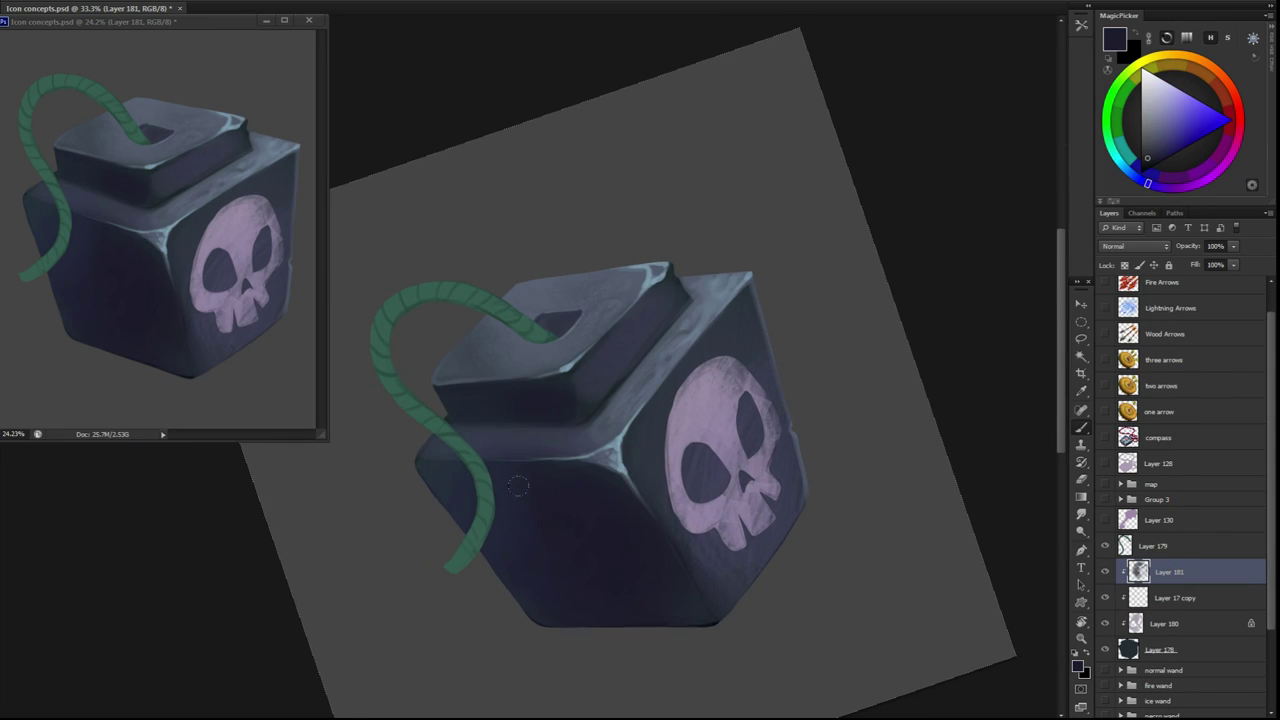
right_click(624, 440)
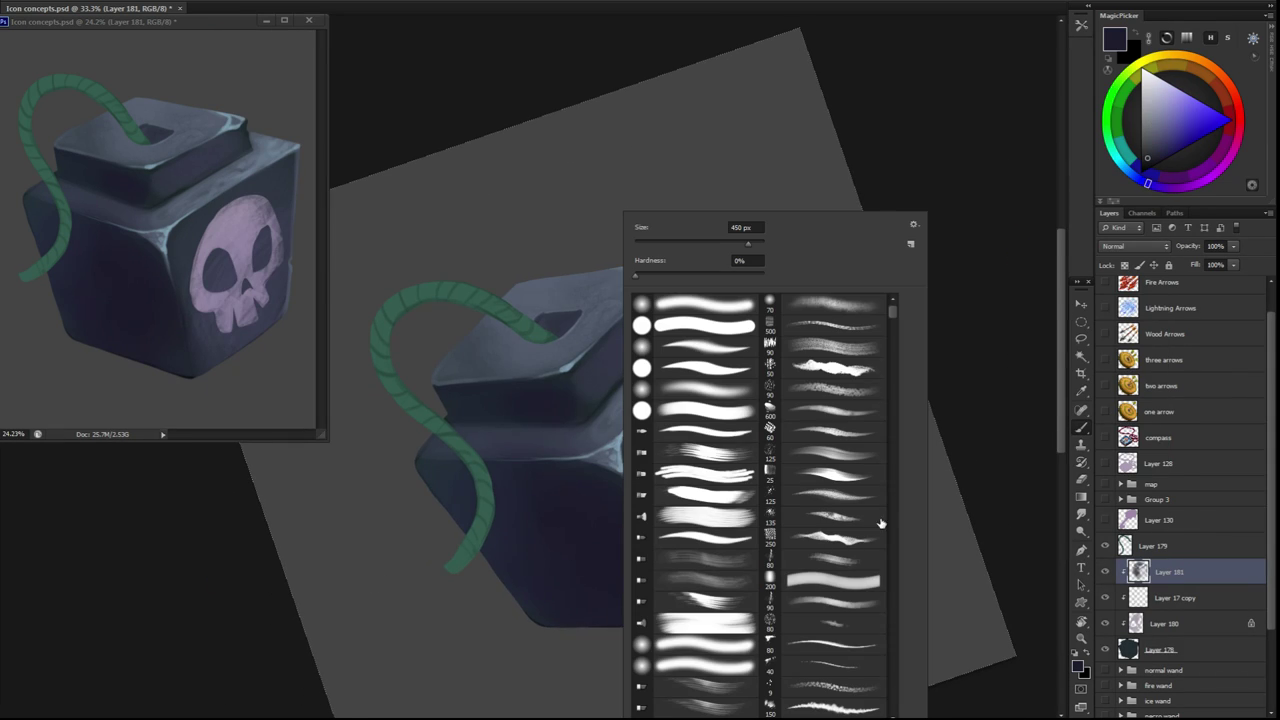
drag(893, 300, 887, 609)
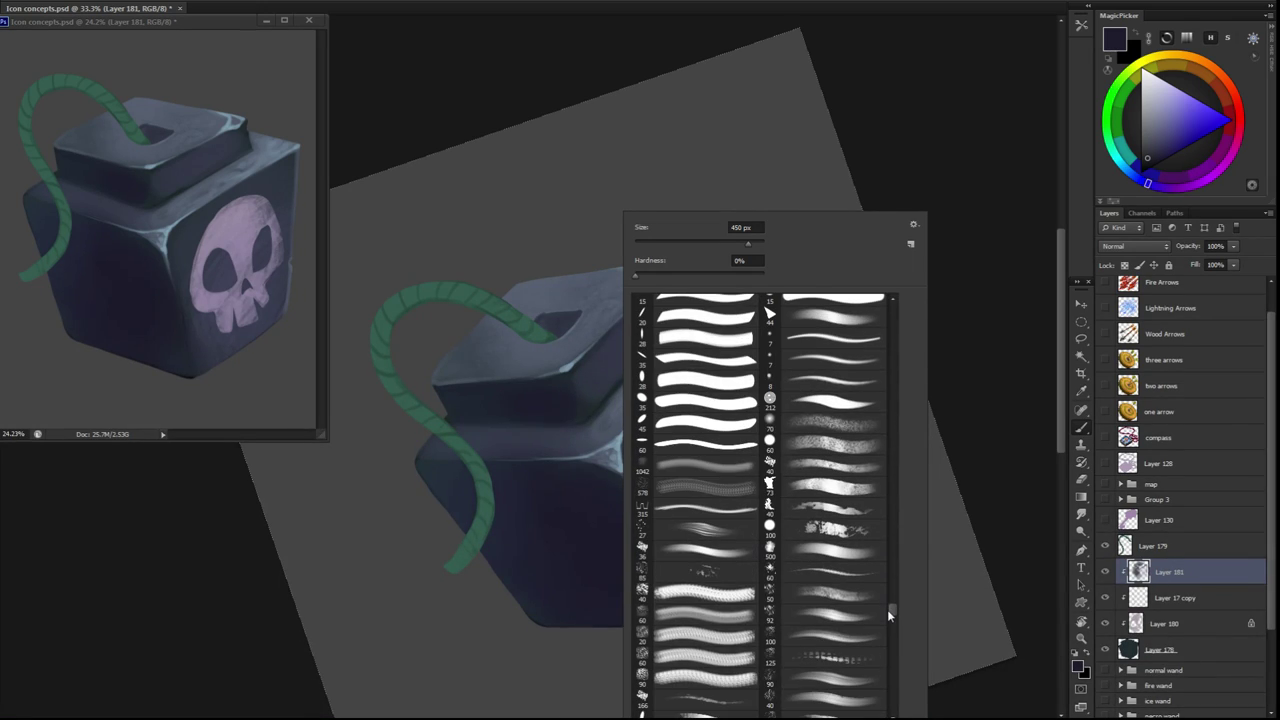
key(Escape)
key(bracketleft)
key(bracketleft)
key(bracketleft)
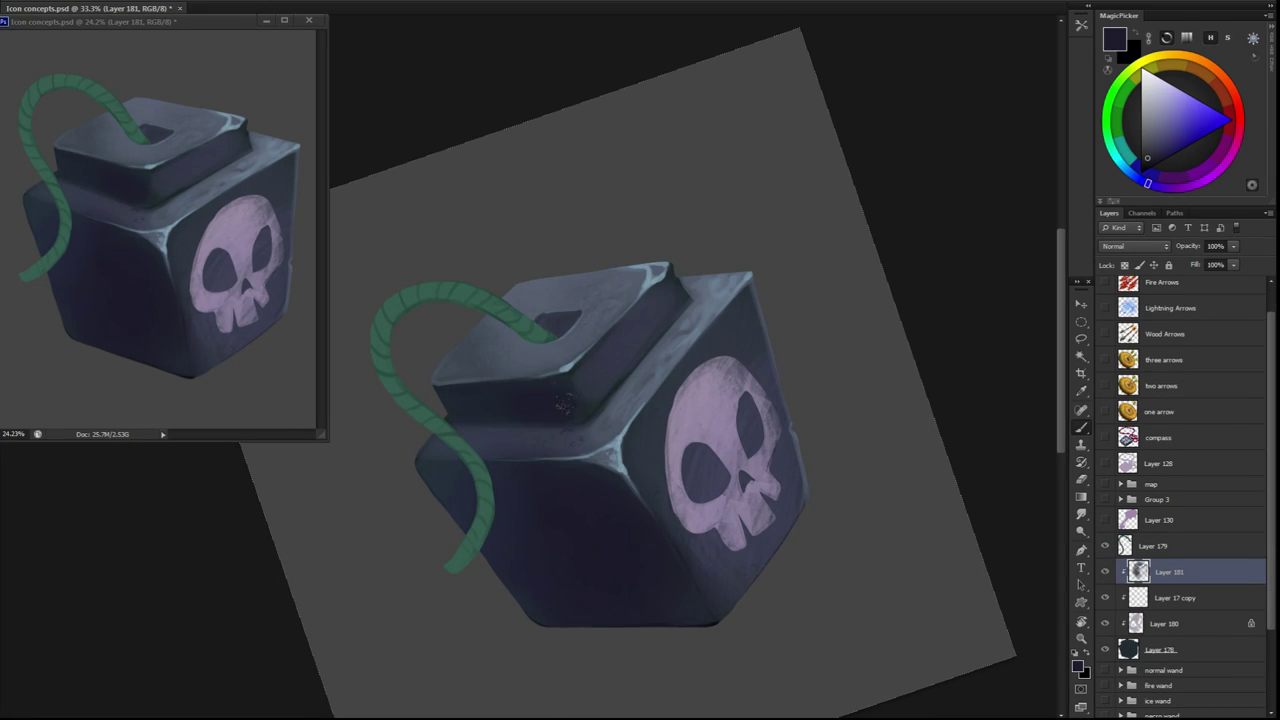
Paint speckled light and dark chips along the cube edges with sampled grey-blues
alt+click(593, 285)
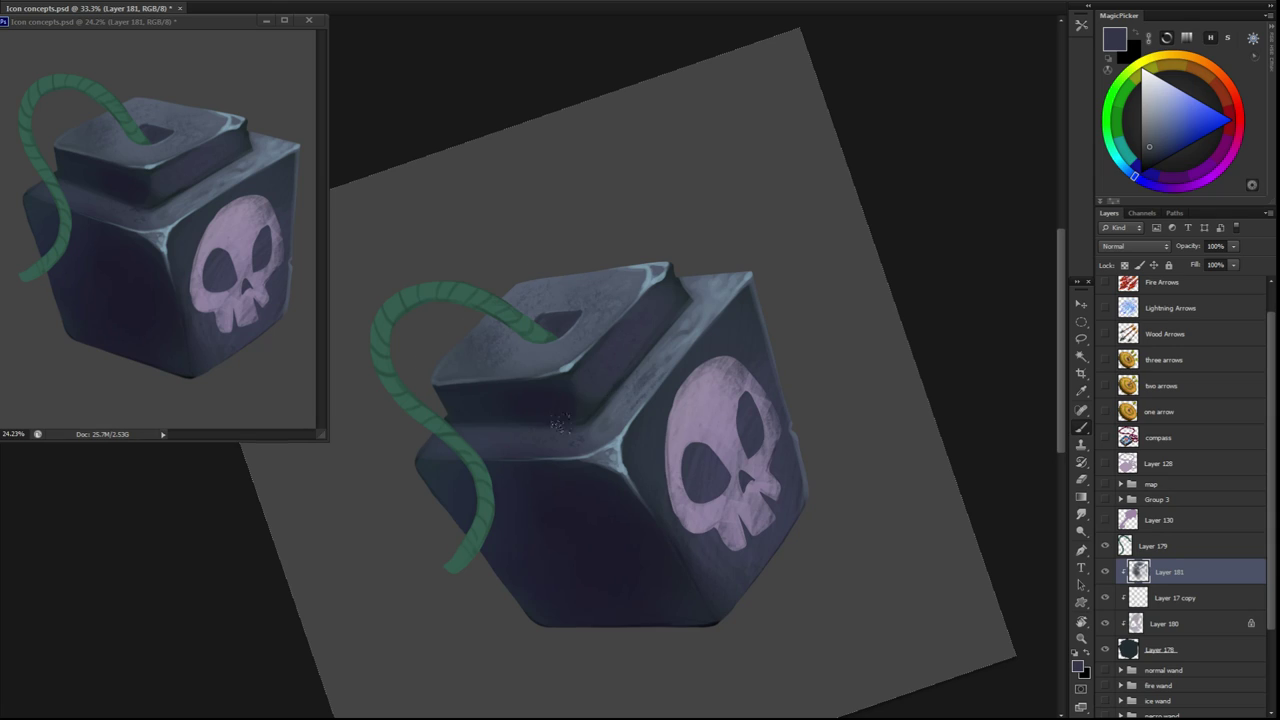
drag(672, 321, 715, 376)
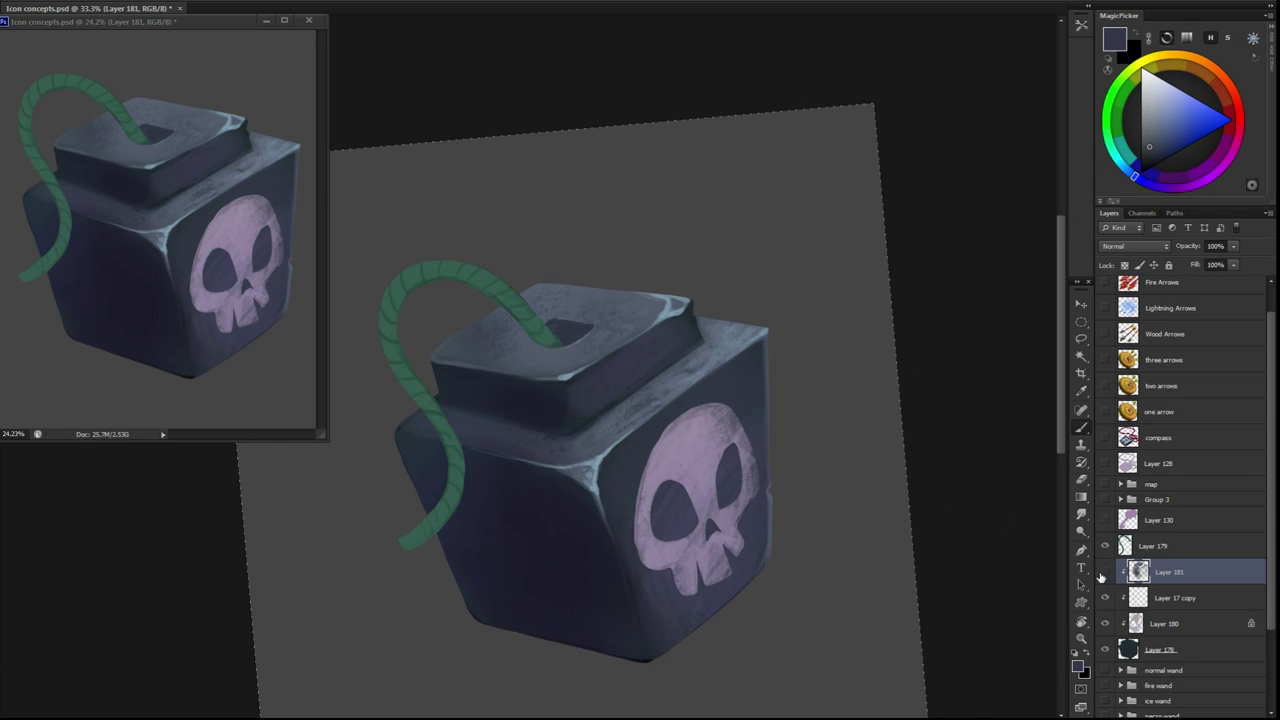
alt+click(712, 410)
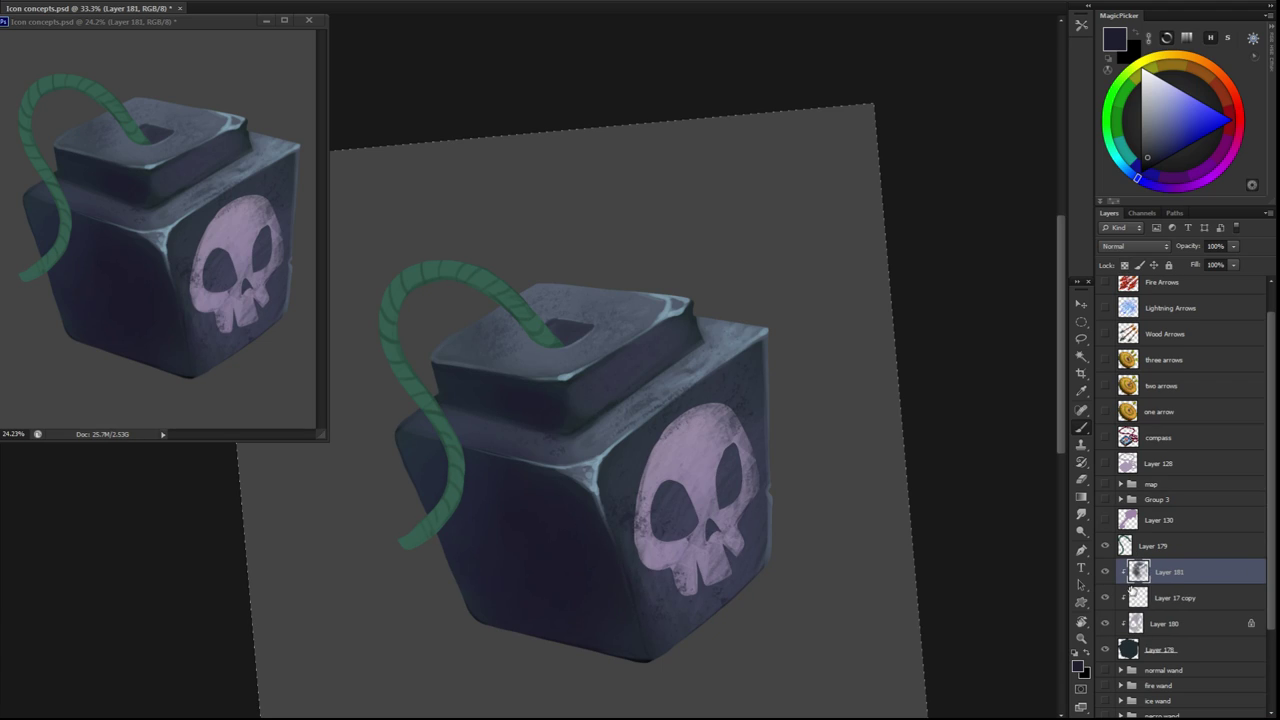
alt+click(577, 487)
alt+click(580, 597)
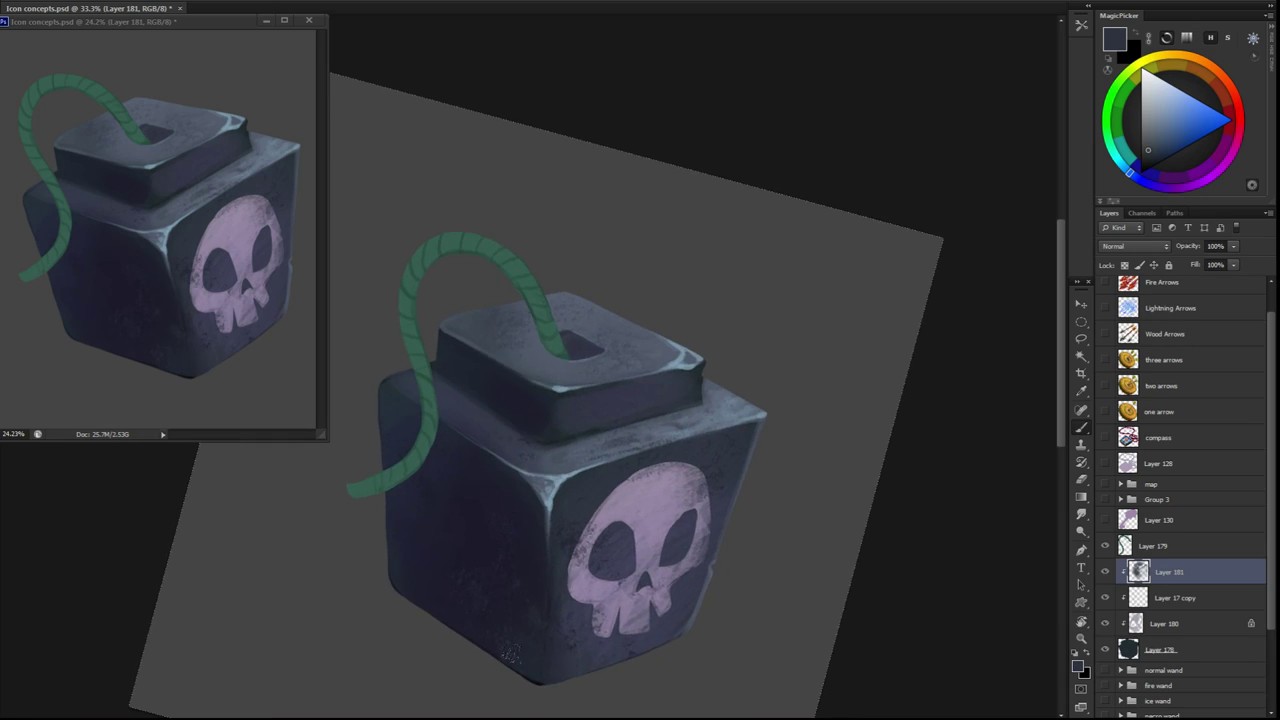
drag(603, 628, 700, 300)
right_click(700, 300)
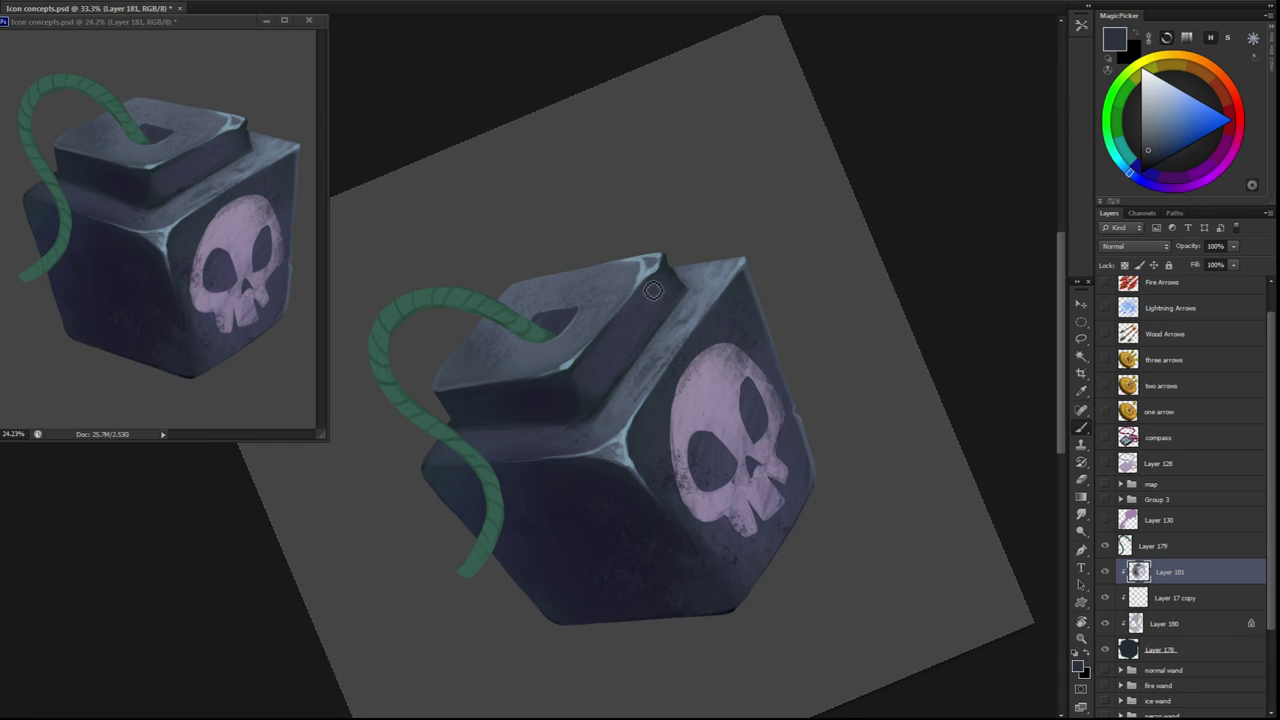
alt+click(654, 291)
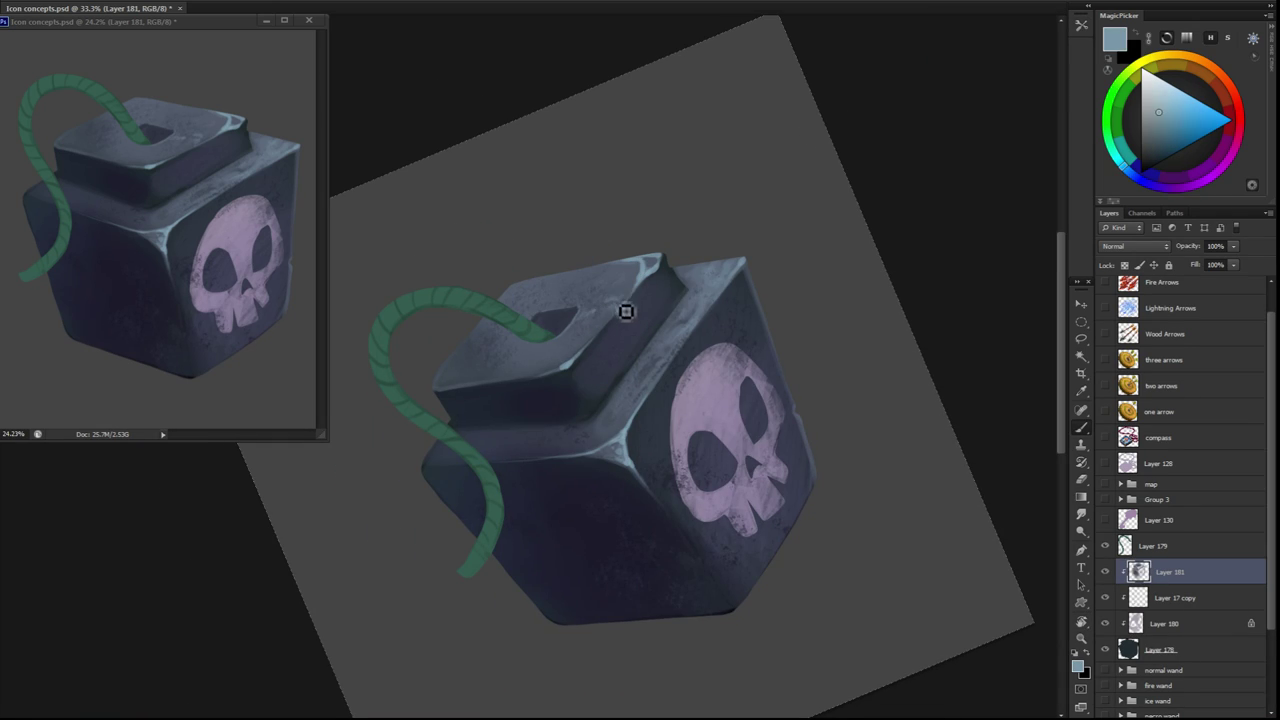
Lighten the lid edge near the fuse hole, then reset rotation and zoom to 50%
key(r)
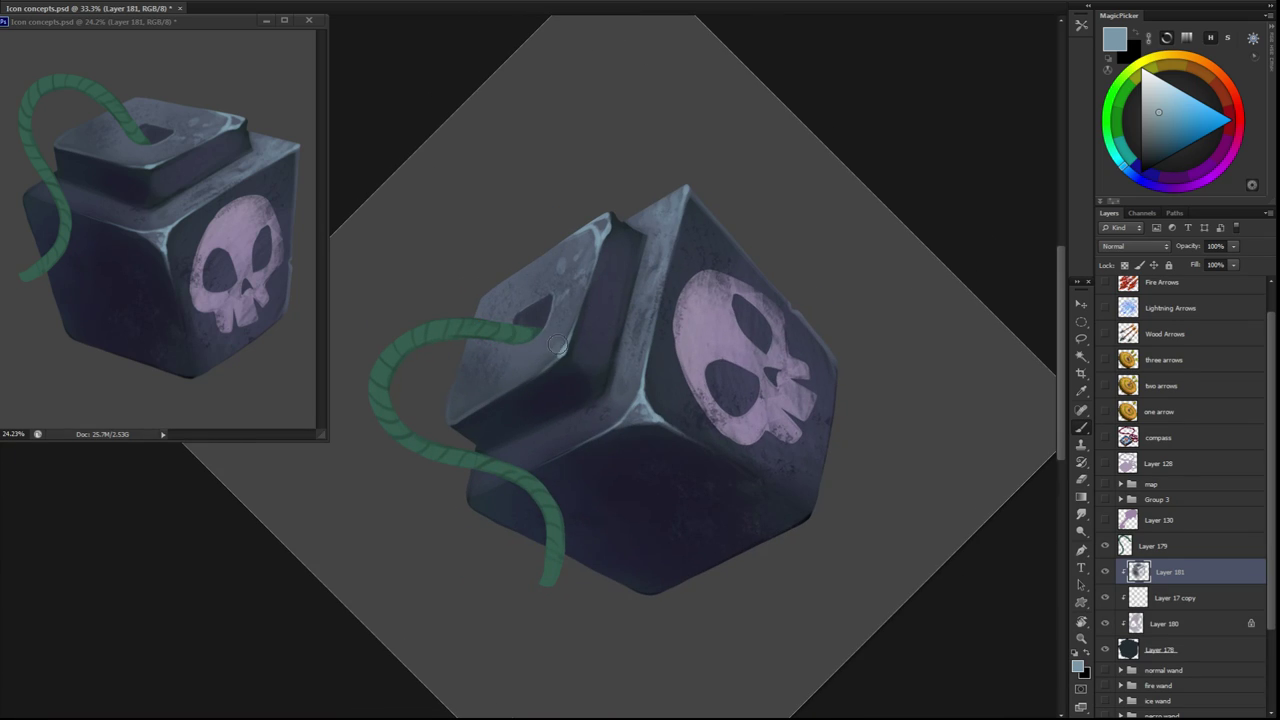
drag(550, 344, 534, 322)
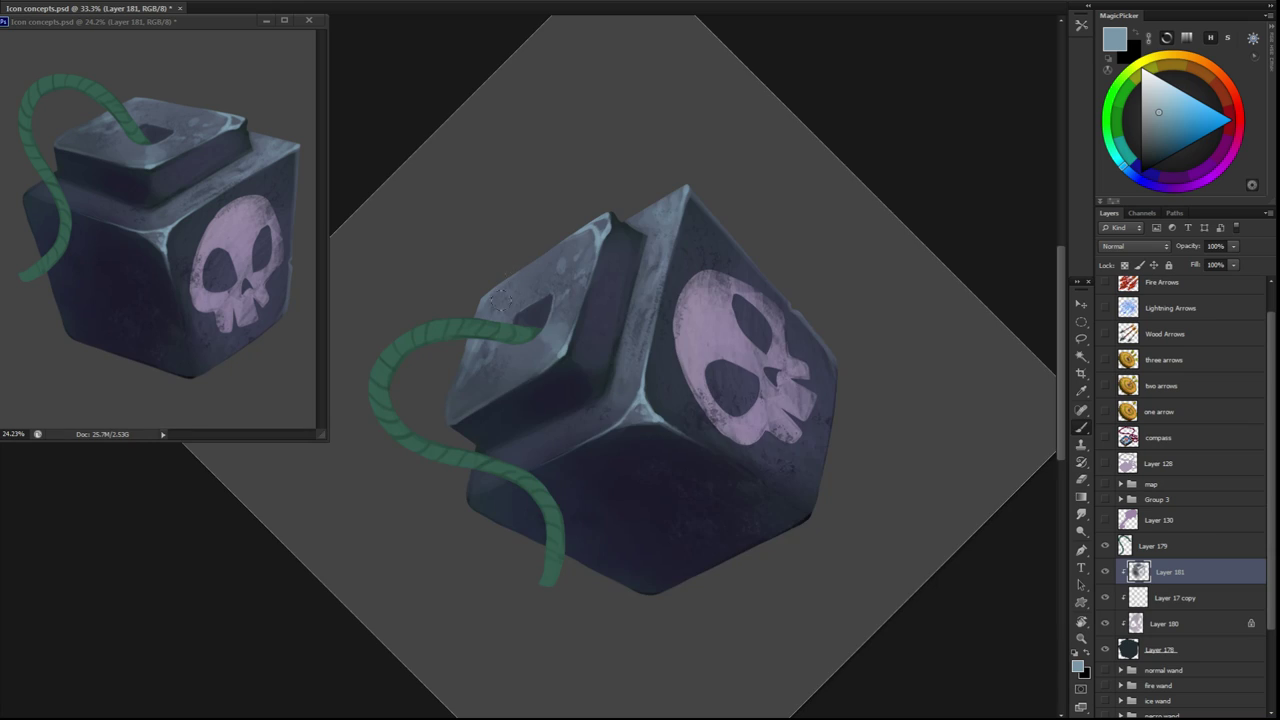
key(Escape)
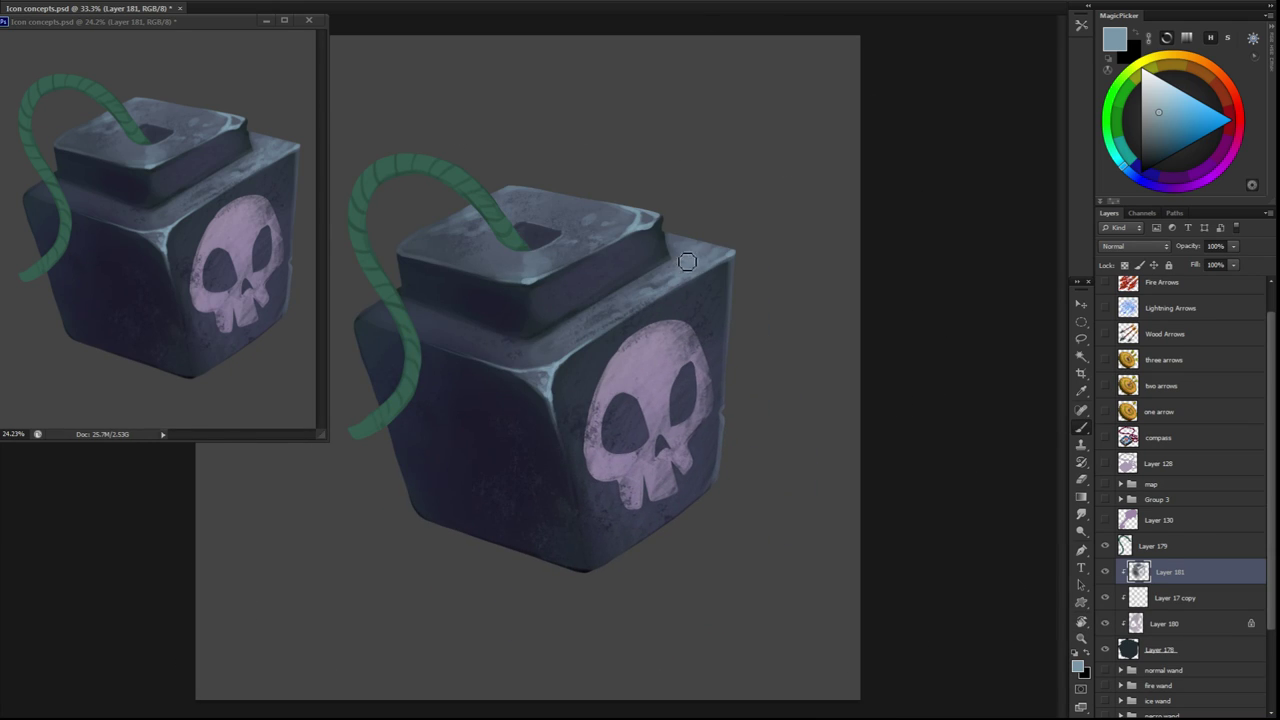
mouse_move(687, 262)
mouse_down()
mouse_move(684, 492)
mouse_move(592, 403)
mouse_up()
key(ctrl+plus)
Undo a stray dark stroke and paint a dark chip mark on the lid top
alt+click(578, 418)
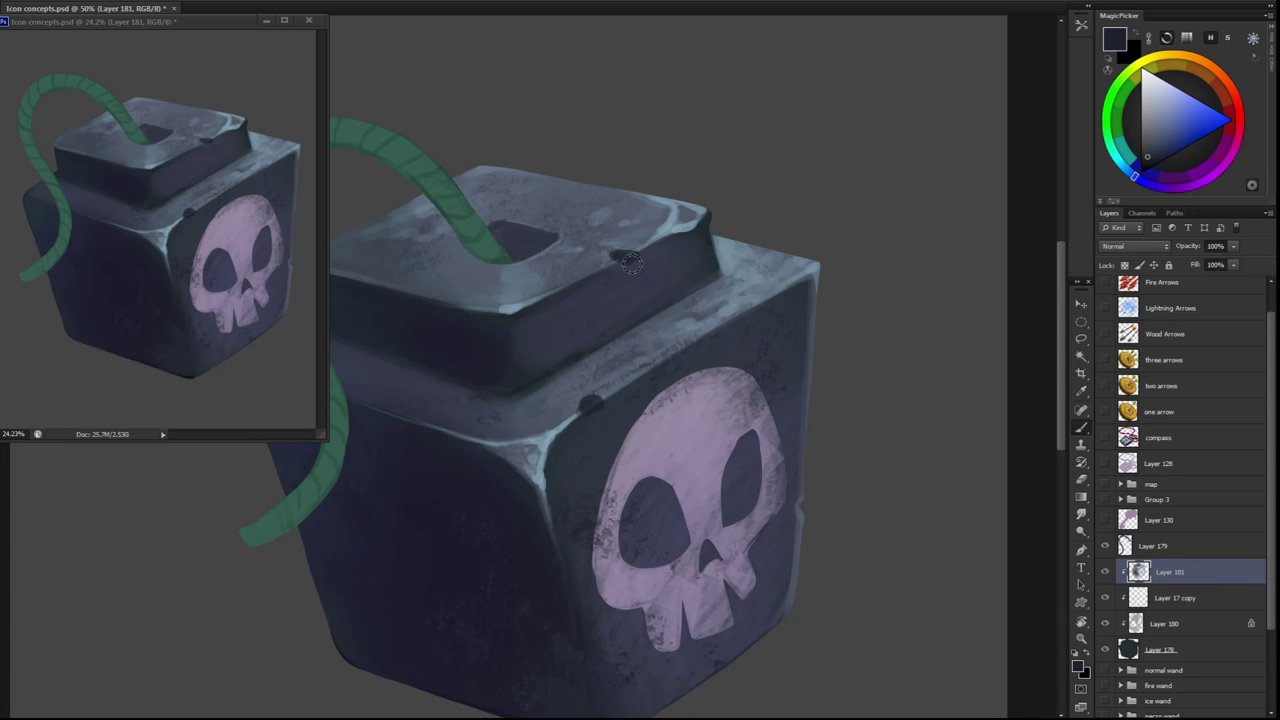
drag(631, 262, 457, 417)
key(ctrl+z)
drag(572, 336, 626, 311)
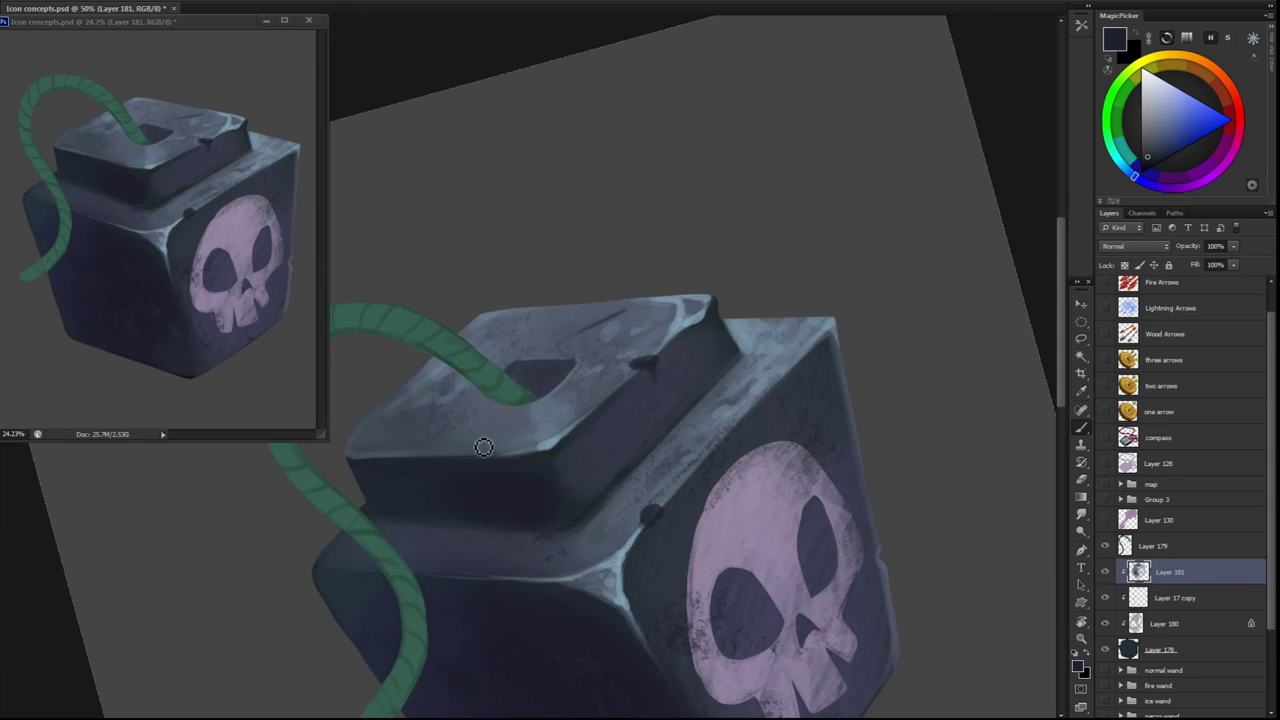
mouse_move(706, 463)
mouse_down()
mouse_move(666, 486)
mouse_move(630, 298)
mouse_up()
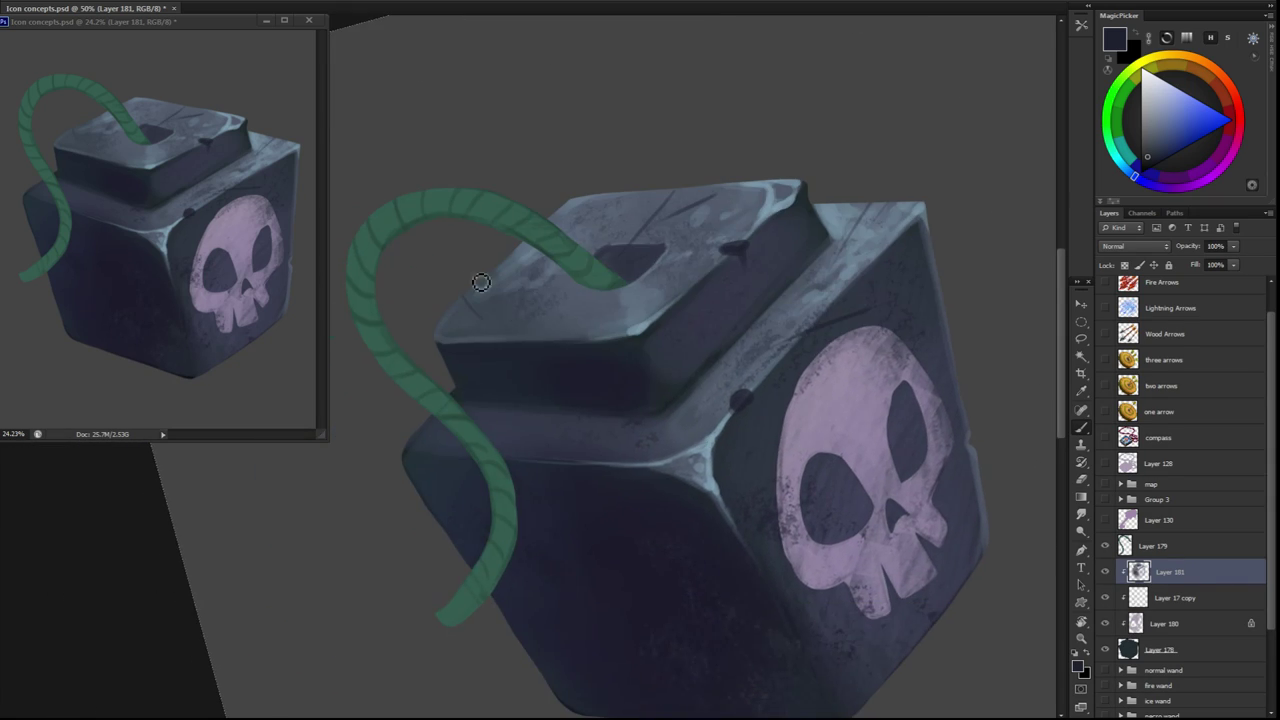
drag(664, 422, 794, 566)
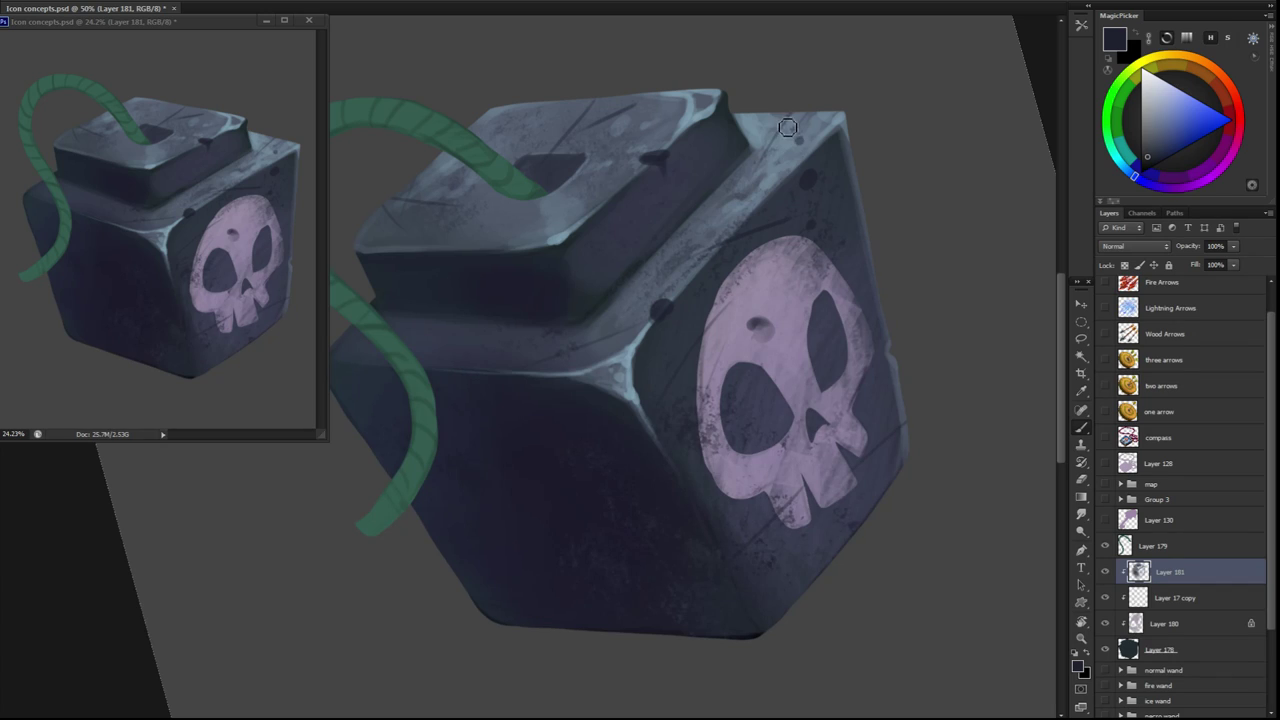
Pit the upper cube edges with sampled light and dark blue-greys, then zoom out
drag(788, 128, 545, 323)
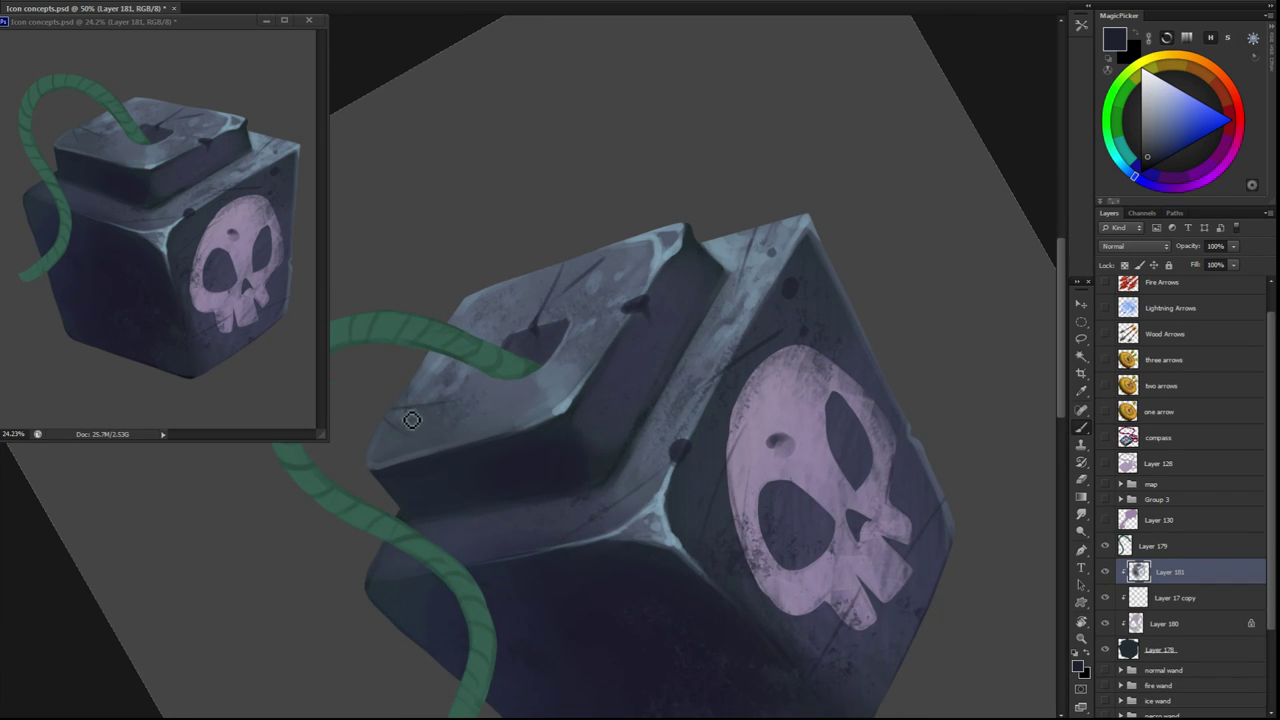
drag(412, 420, 542, 441)
alt+click(535, 450)
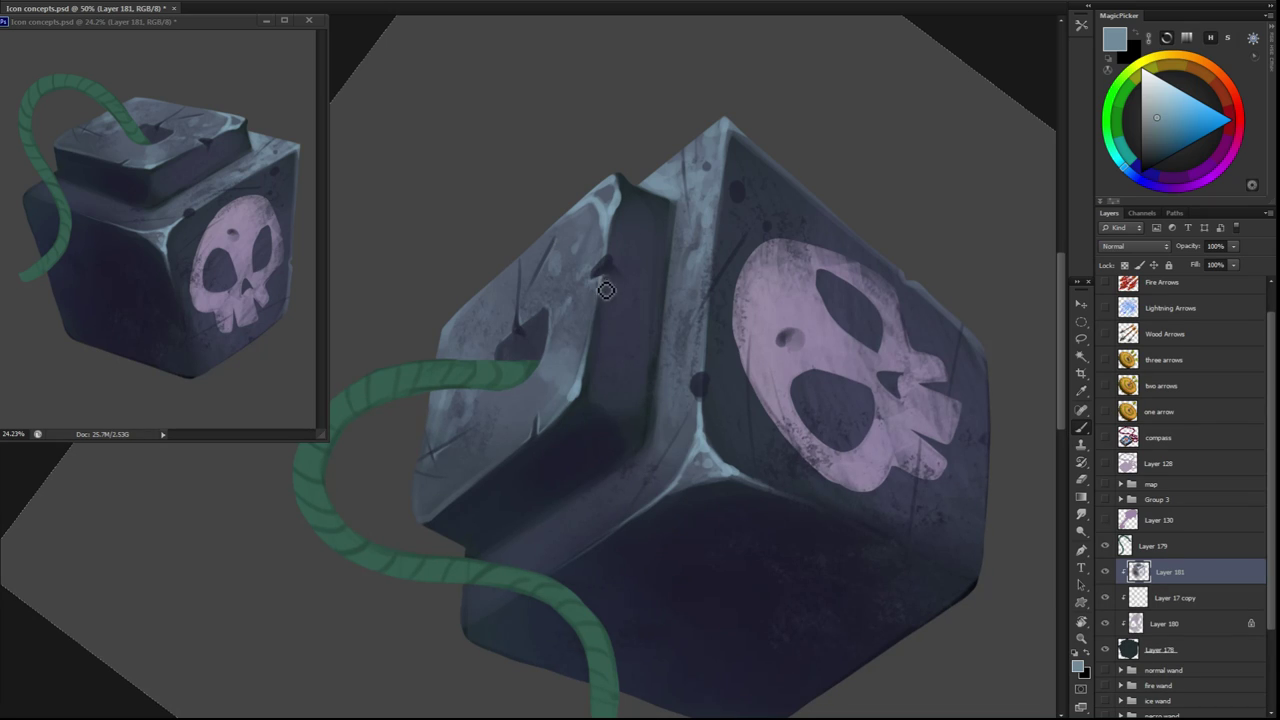
mouse_move(603, 286)
mouse_down()
mouse_move(674, 397)
mouse_move(650, 346)
mouse_move(600, 305)
mouse_move(599, 488)
mouse_move(737, 471)
mouse_move(701, 340)
mouse_up()
alt+click(595, 303)
alt+click(611, 308)
alt+click(598, 476)
key(ctrl+minus)
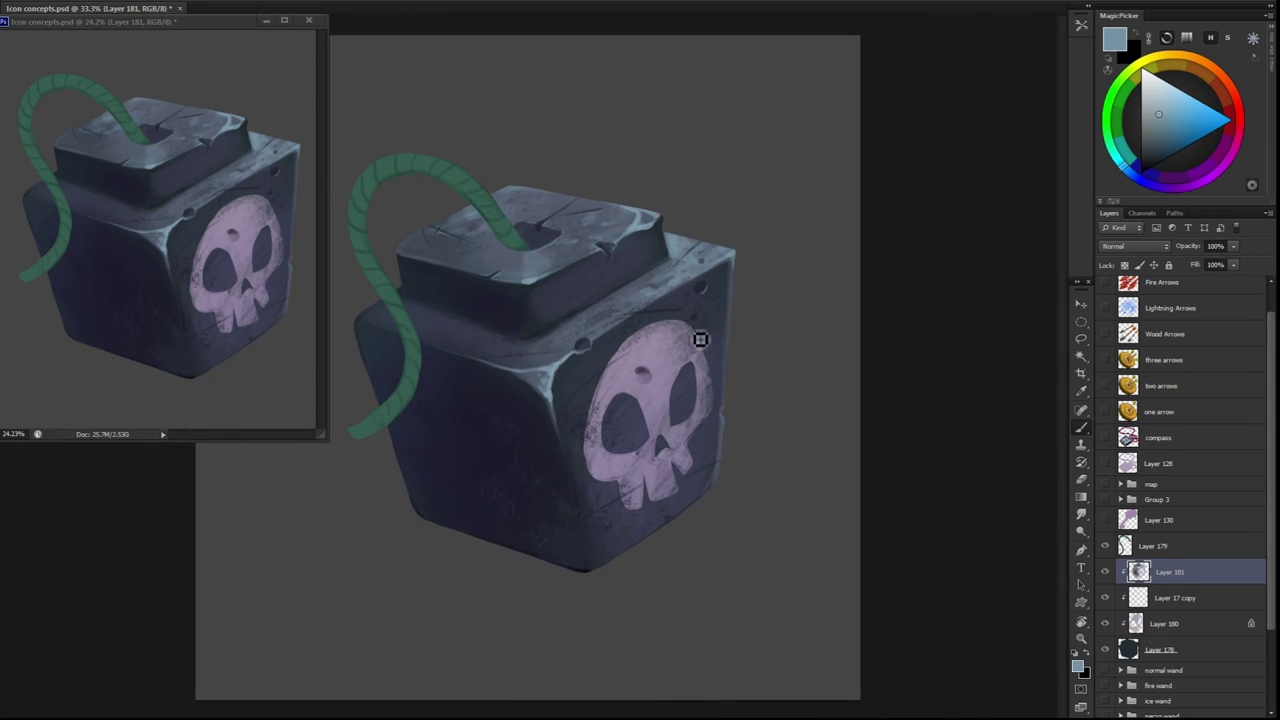
Choose a large textured brush and dab dark navy onto the skull's forehead
drag(710, 273, 630, 220)
right_click(625, 215)
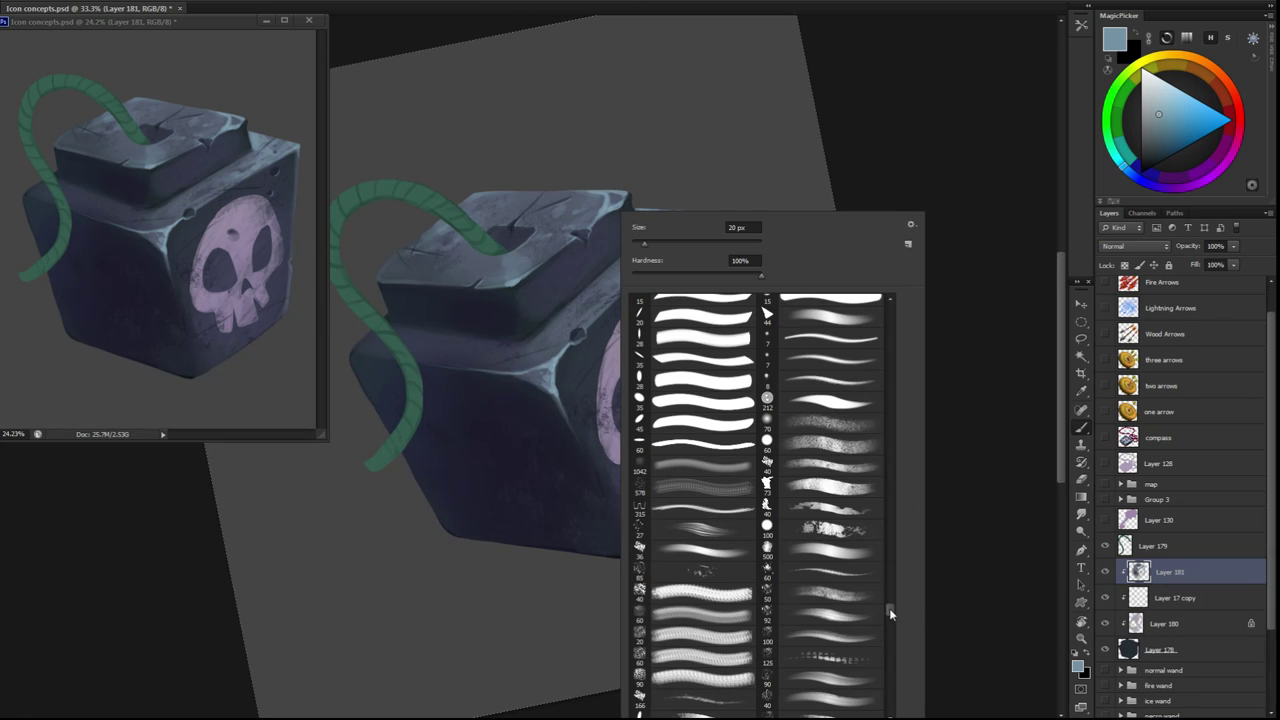
drag(889, 608, 888, 640)
click(703, 592)
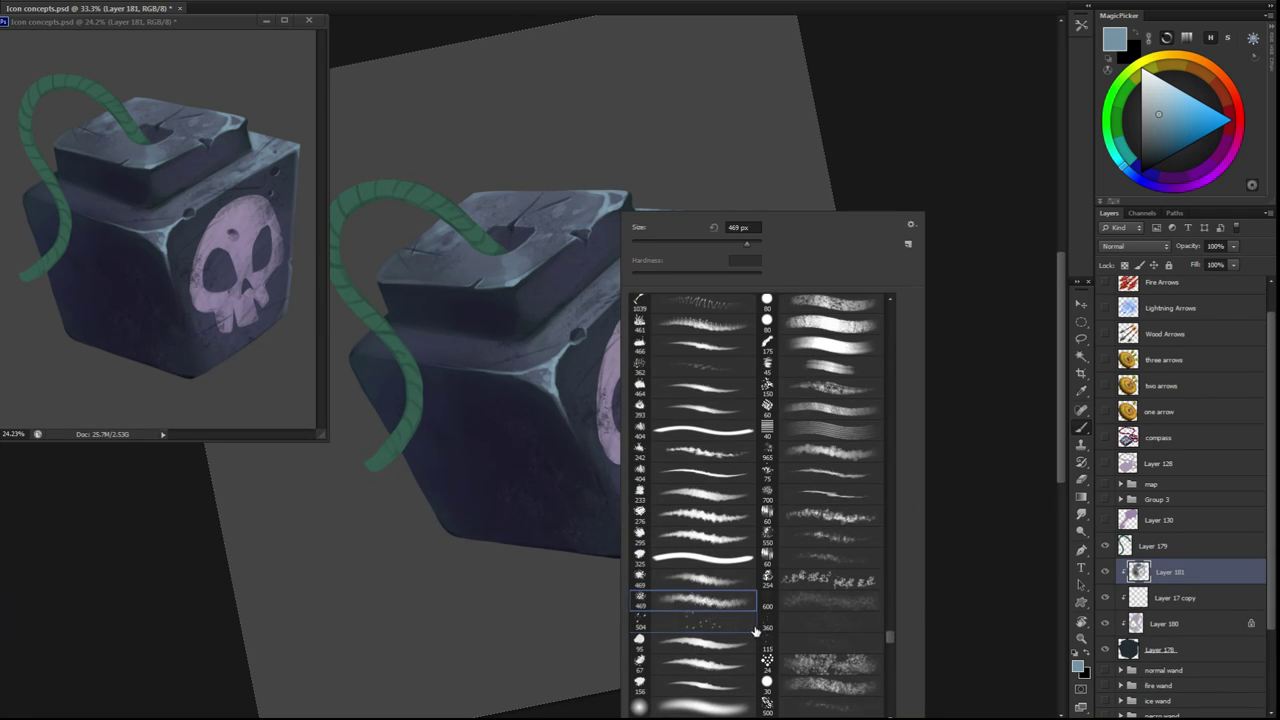
alt+click(674, 395)
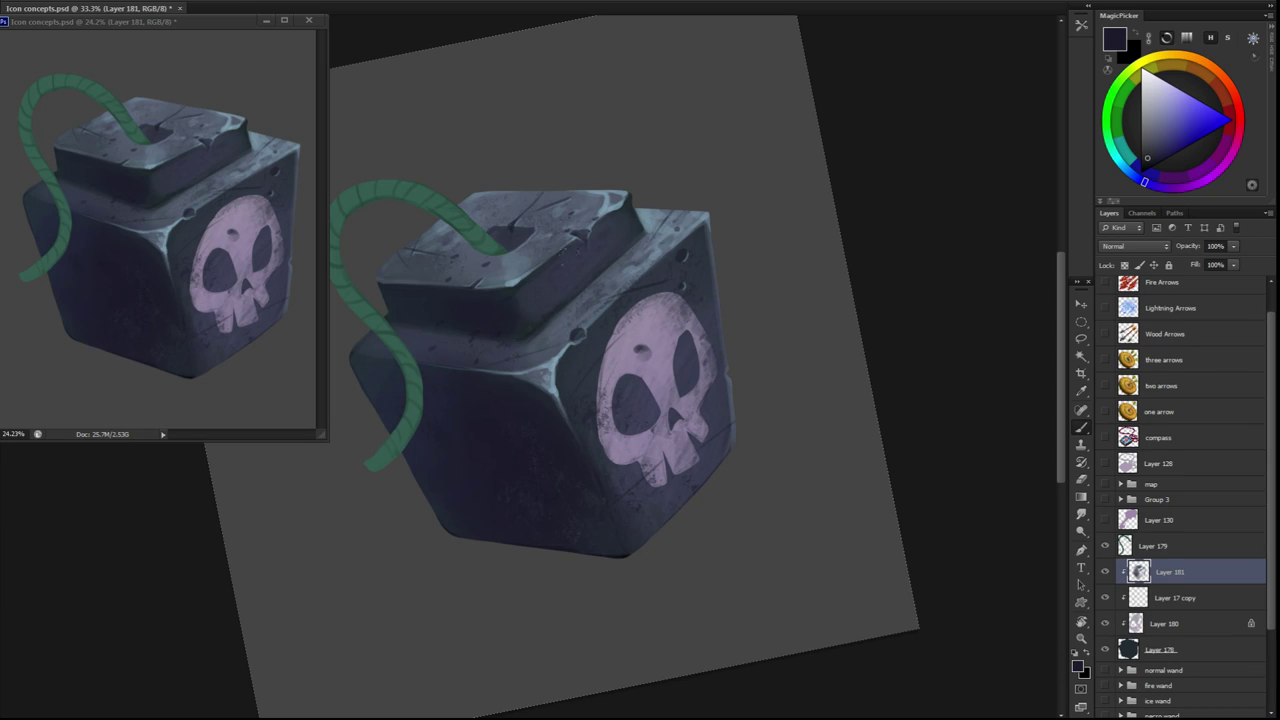
click(611, 356)
Sample a lighter grey-blue and lasso the cube's lower-left face, then deselect
alt+click(595, 355)
key(l)
drag(520, 374, 335, 350)
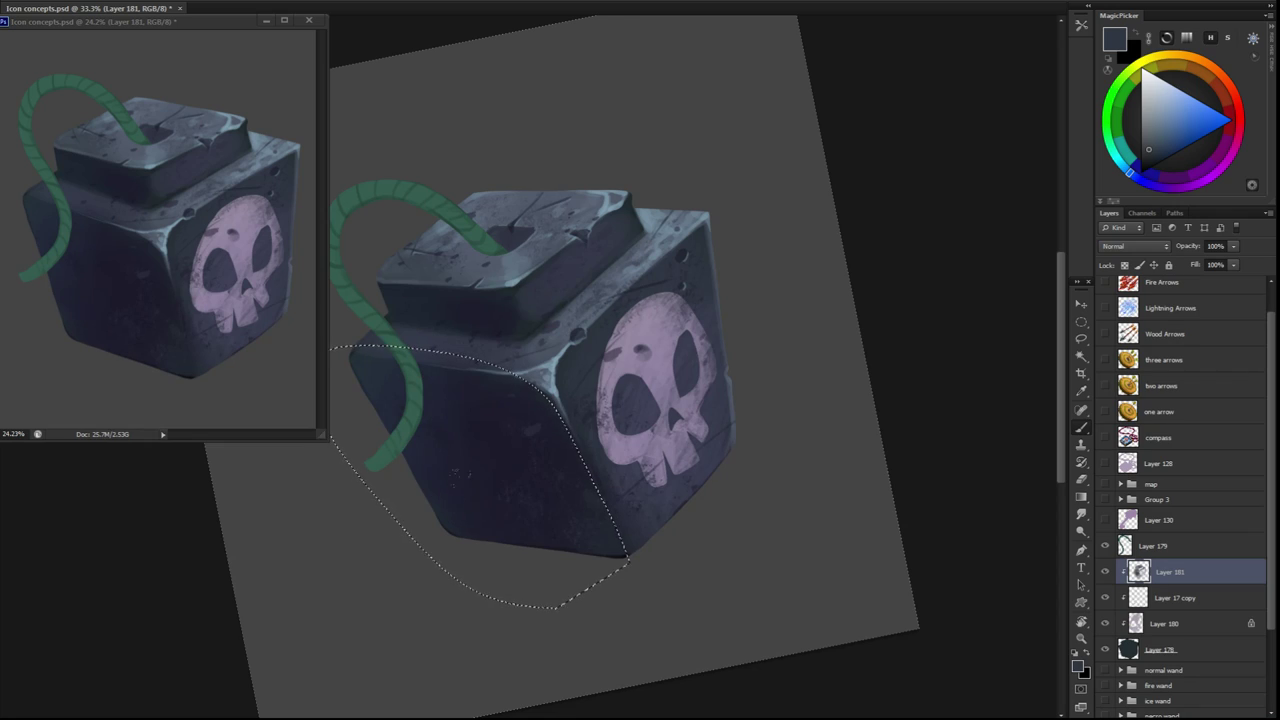
key(ctrl+d)
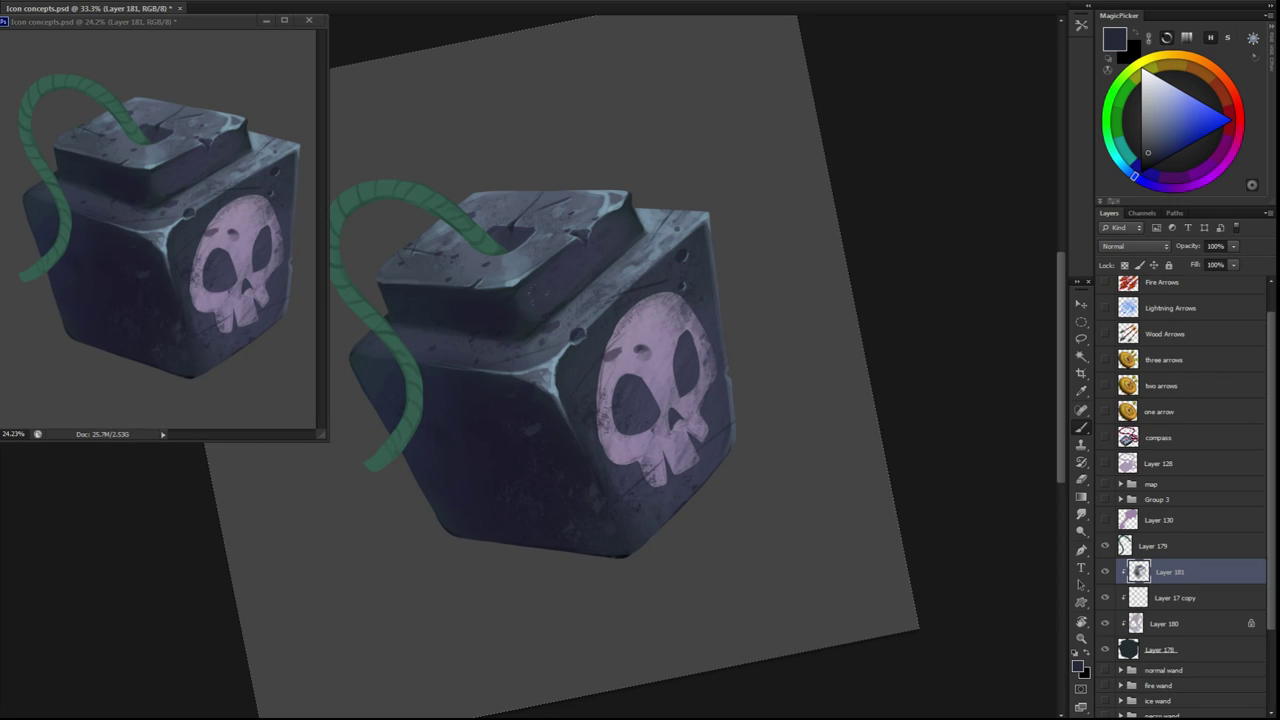
Paint a light-blue highlight along the cube's edge using a colour sampled there
key(r)
mouse_move(661, 533)
mouse_down()
mouse_move(697, 497)
mouse_move(680, 470)
mouse_up()
key(b)
right_click(606, 212)
key(Escape)
alt+click(618, 407)
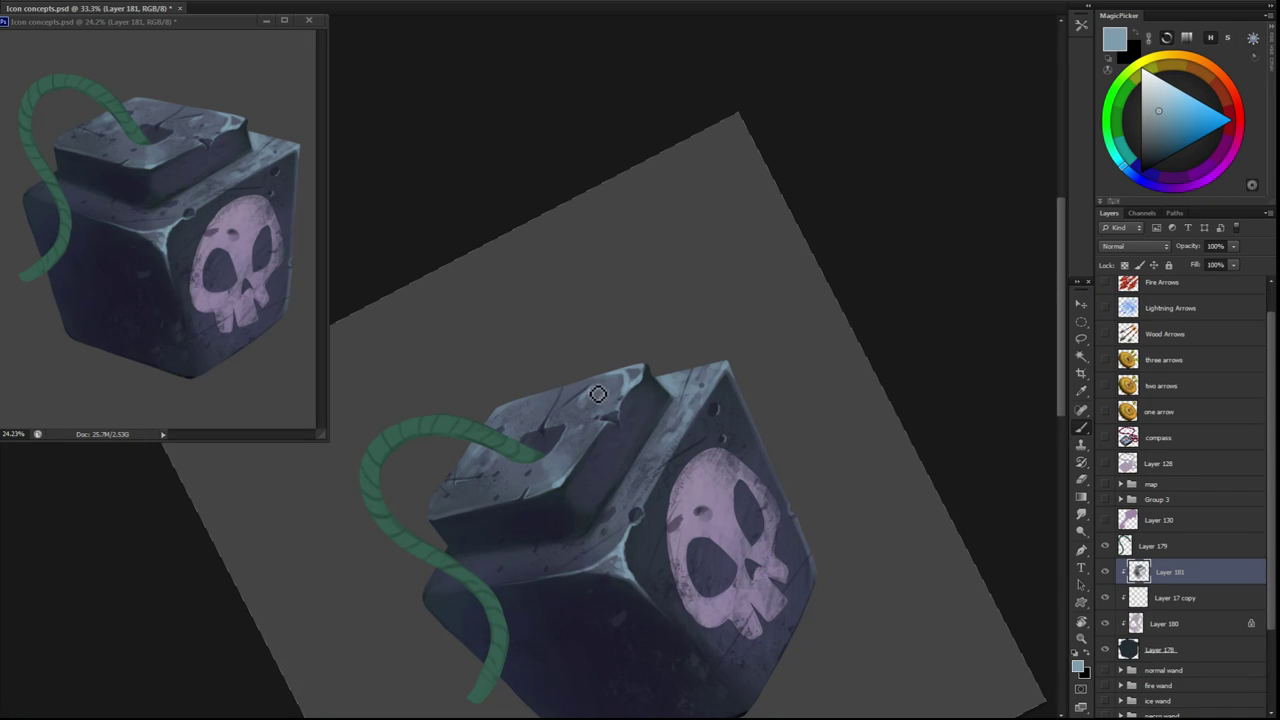
drag(522, 413, 570, 342)
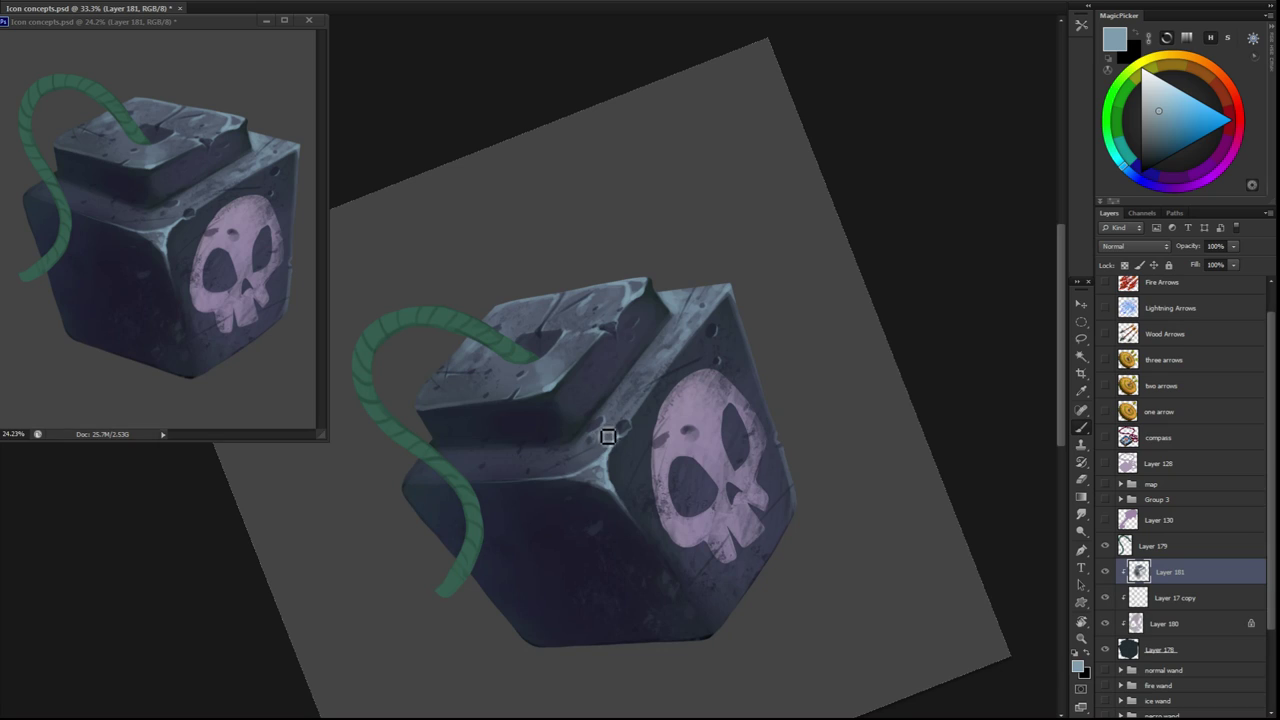
mouse_move(624, 428)
mouse_down()
mouse_move(667, 382)
mouse_move(654, 366)
mouse_move(709, 320)
mouse_move(735, 427)
mouse_up()
Zoom in on the lower edge and sample dark and lighter blues to shade it
key(r)
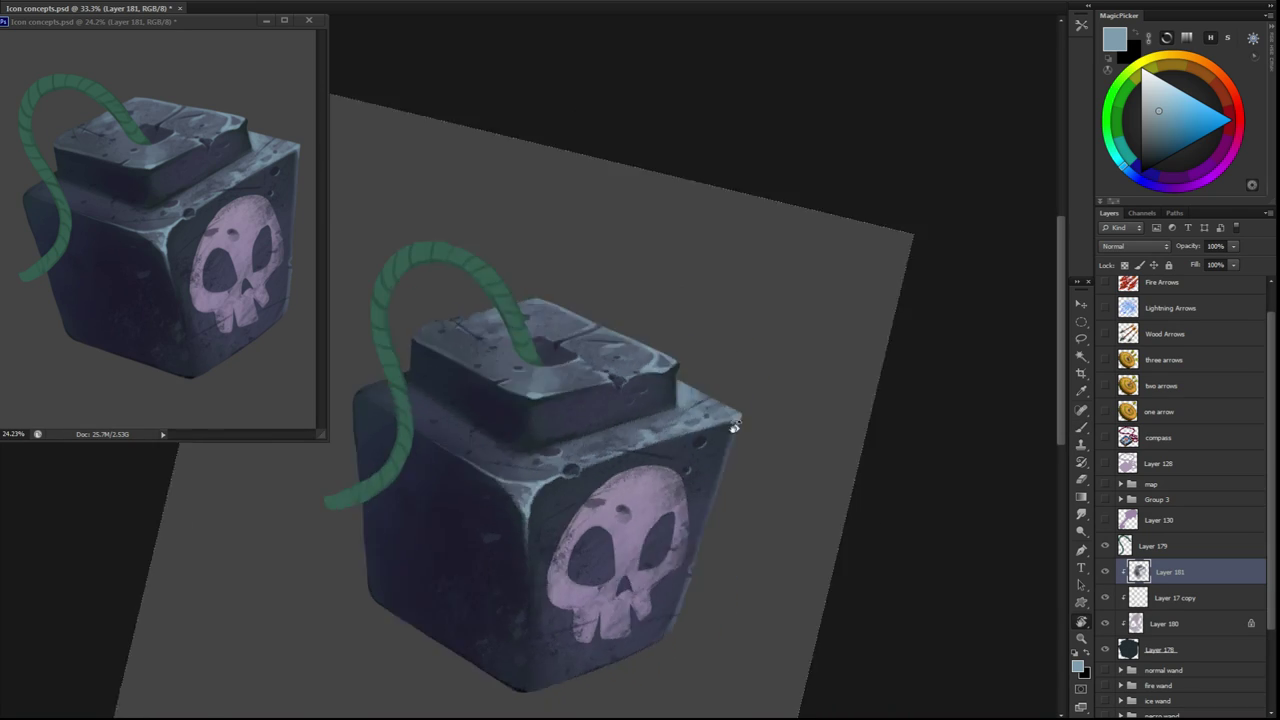
key(Escape)
key(ctrl+plus)
drag(609, 371, 531, 365)
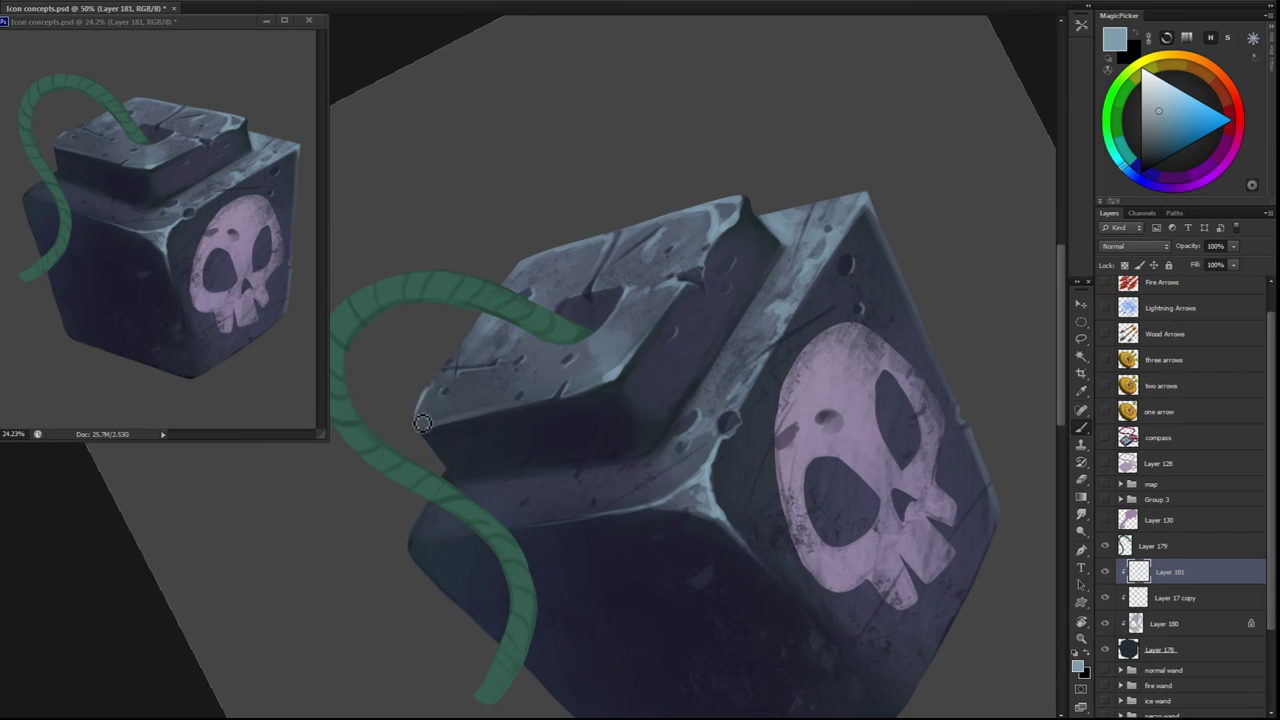
mouse_move(423, 420)
mouse_down()
mouse_move(516, 487)
mouse_move(540, 400)
mouse_move(621, 414)
mouse_up()
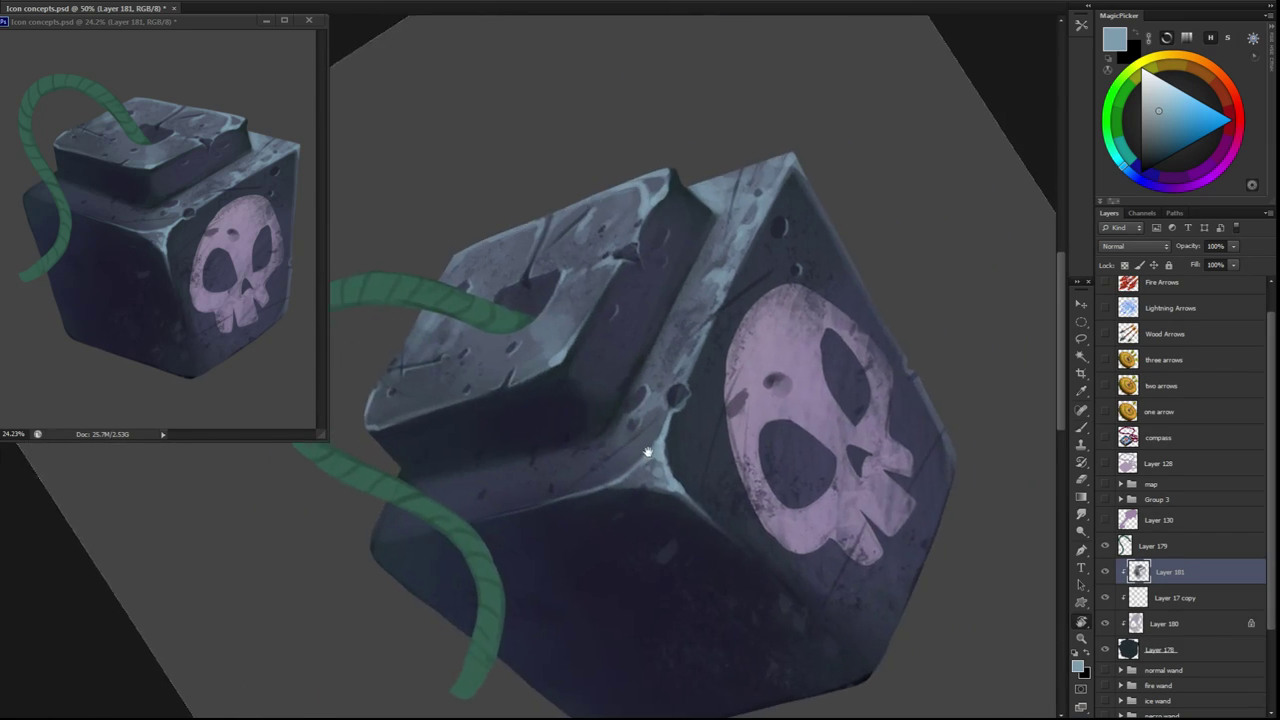
key(d)
key(Escape)
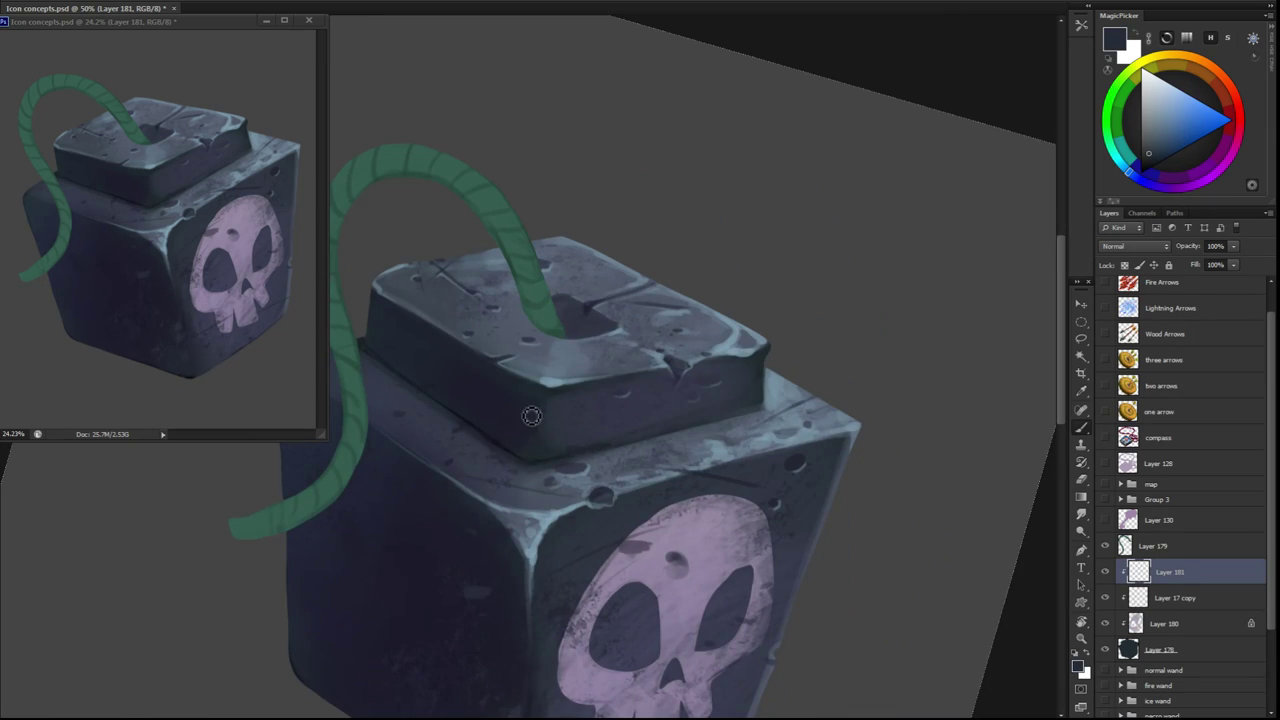
alt+click(529, 454)
drag(529, 454, 565, 387)
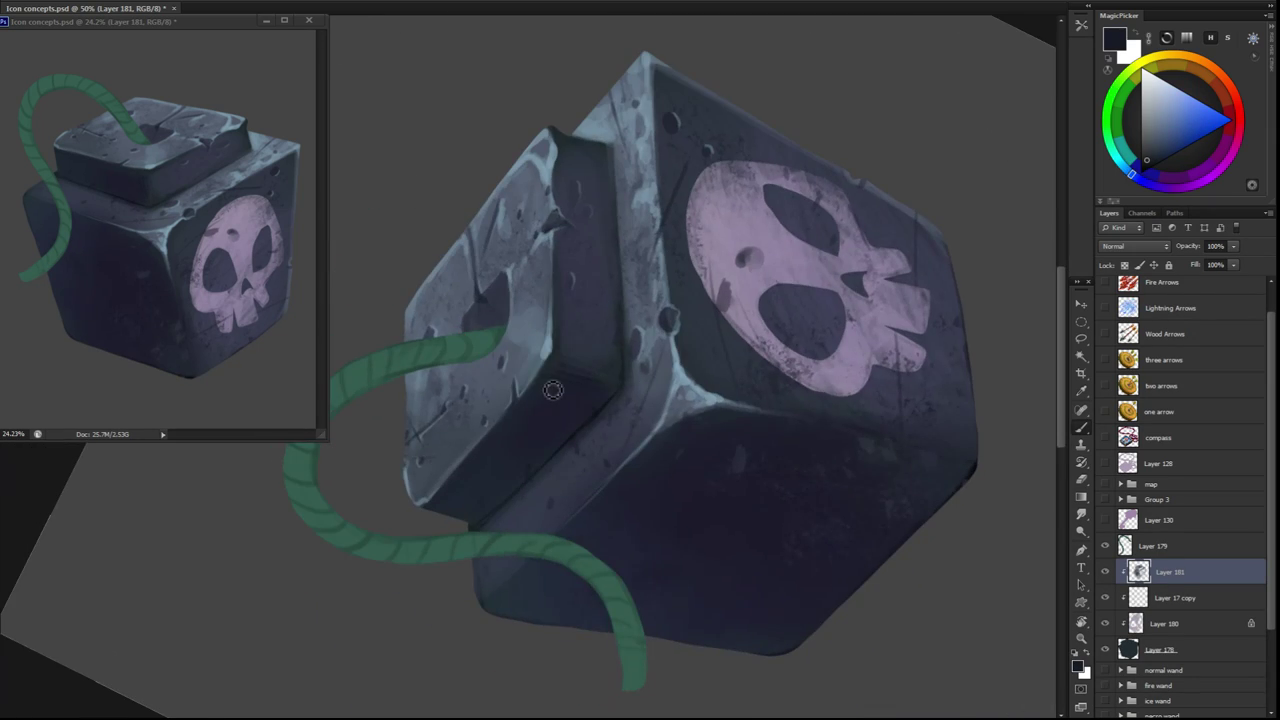
drag(526, 470, 544, 466)
alt+click(544, 466)
Zoom out and add dark and light blue-grey touches on the cube edge, then straighten the view
key(ctrl+minus)
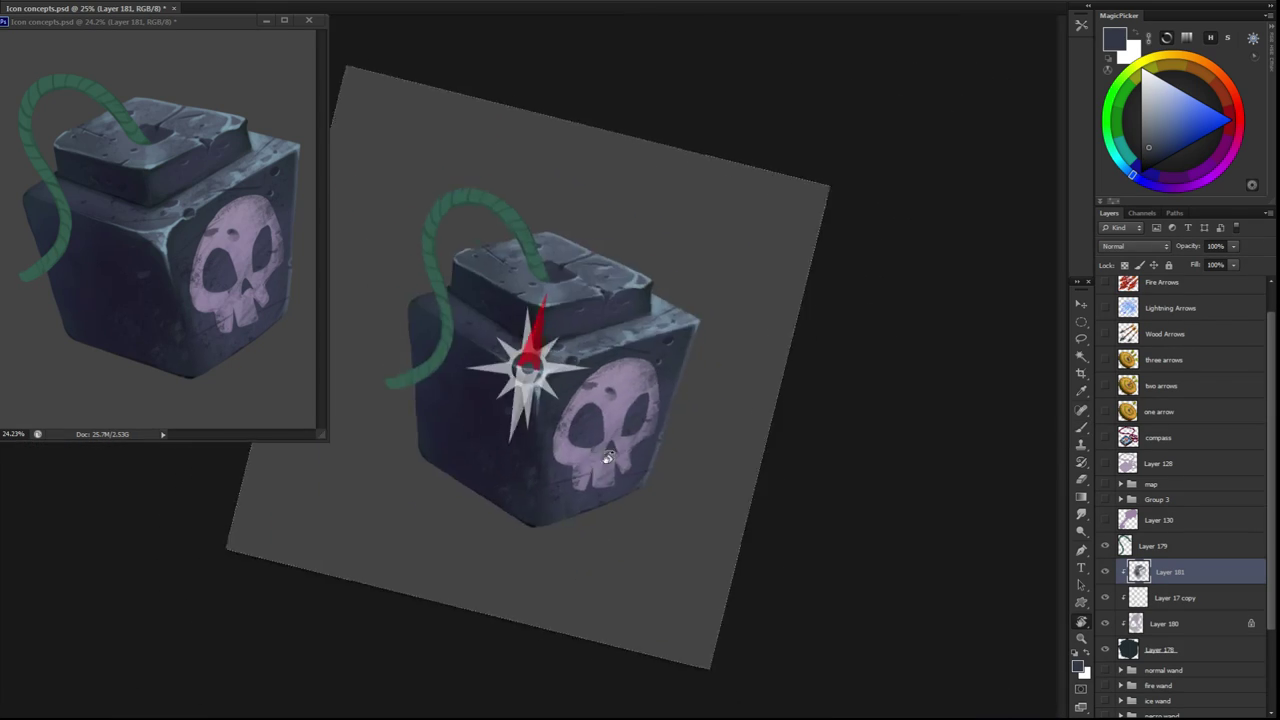
mouse_move(528, 343)
mouse_down()
mouse_move(597, 347)
mouse_move(517, 354)
mouse_move(486, 400)
mouse_up()
alt+click(465, 405)
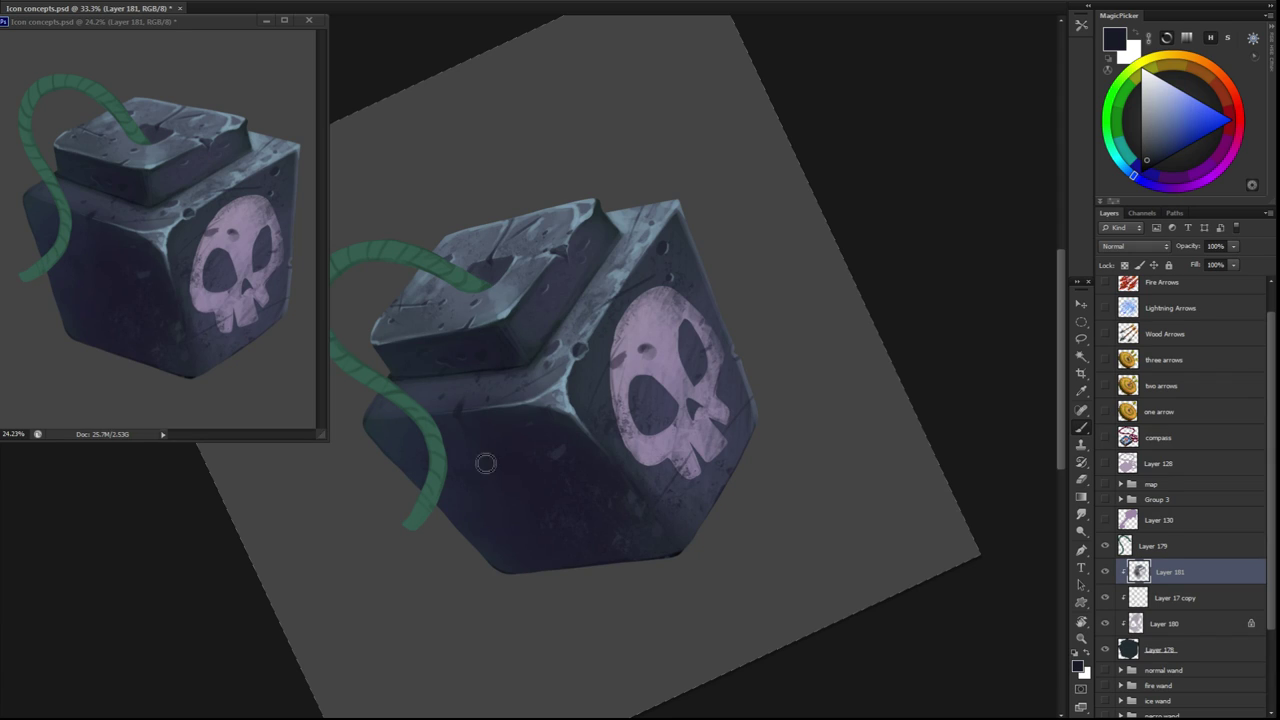
alt+click(461, 418)
key(r)
drag(458, 420, 471, 418)
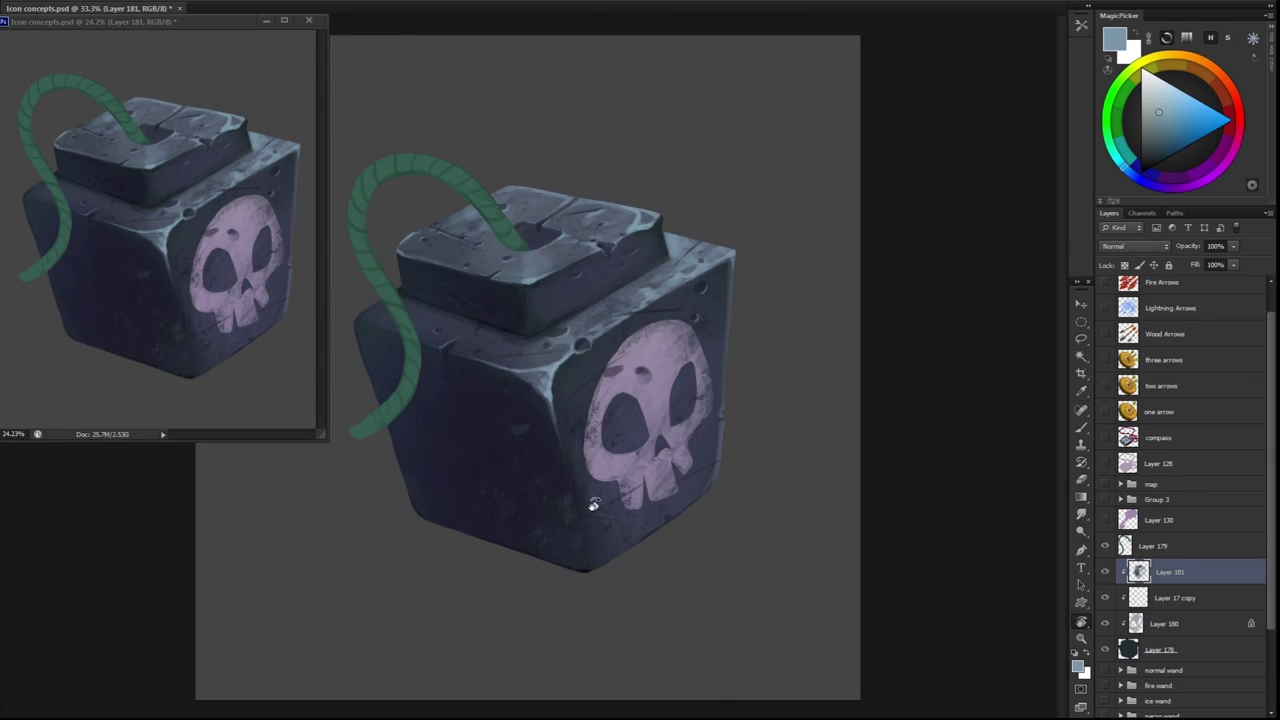
alt+click(471, 418)
key(r)
key(Escape)
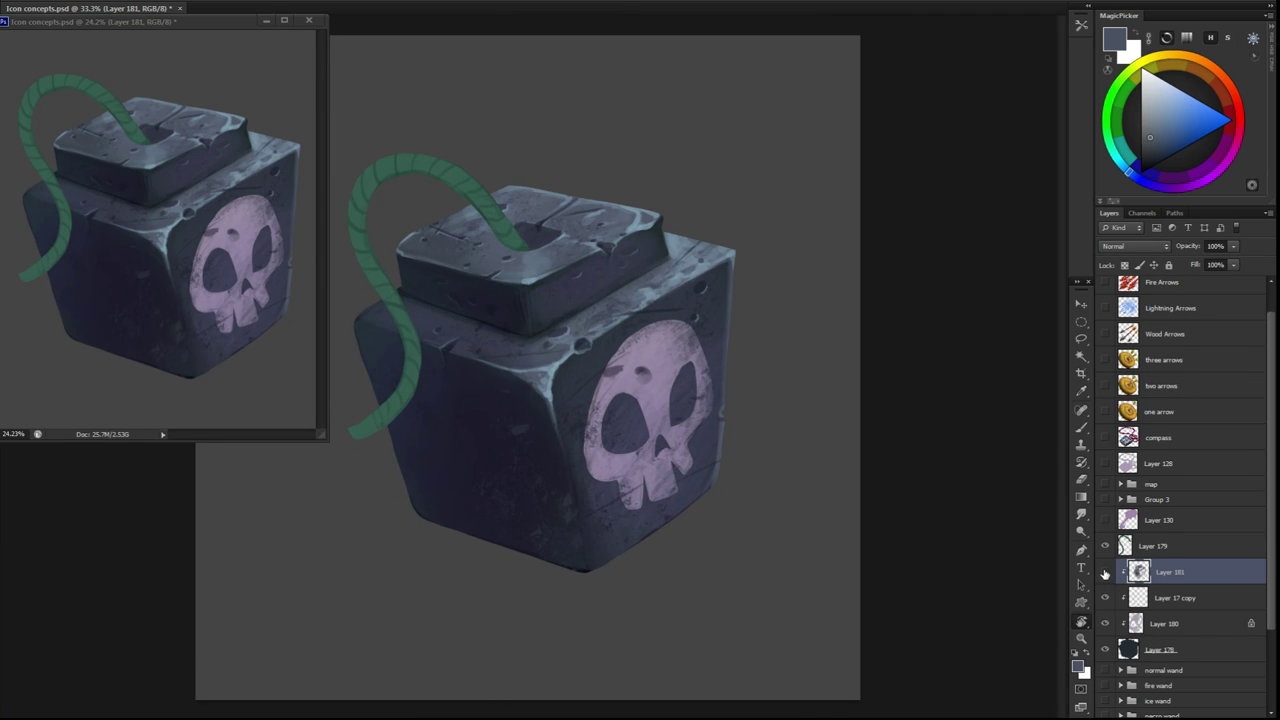
scroll(608, 375, up, 1)
Paint a white highlight on the skull's right eye socket
key(b)
key(d)
key(x)
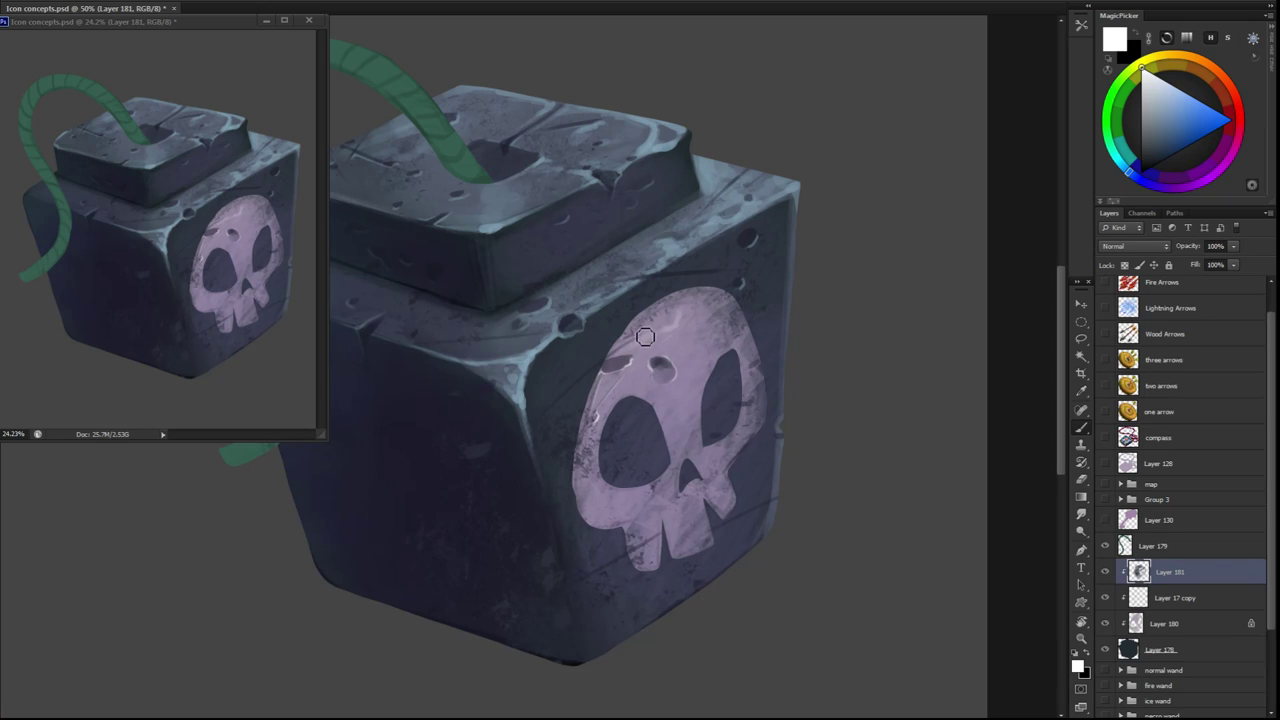
drag(731, 443, 723, 451)
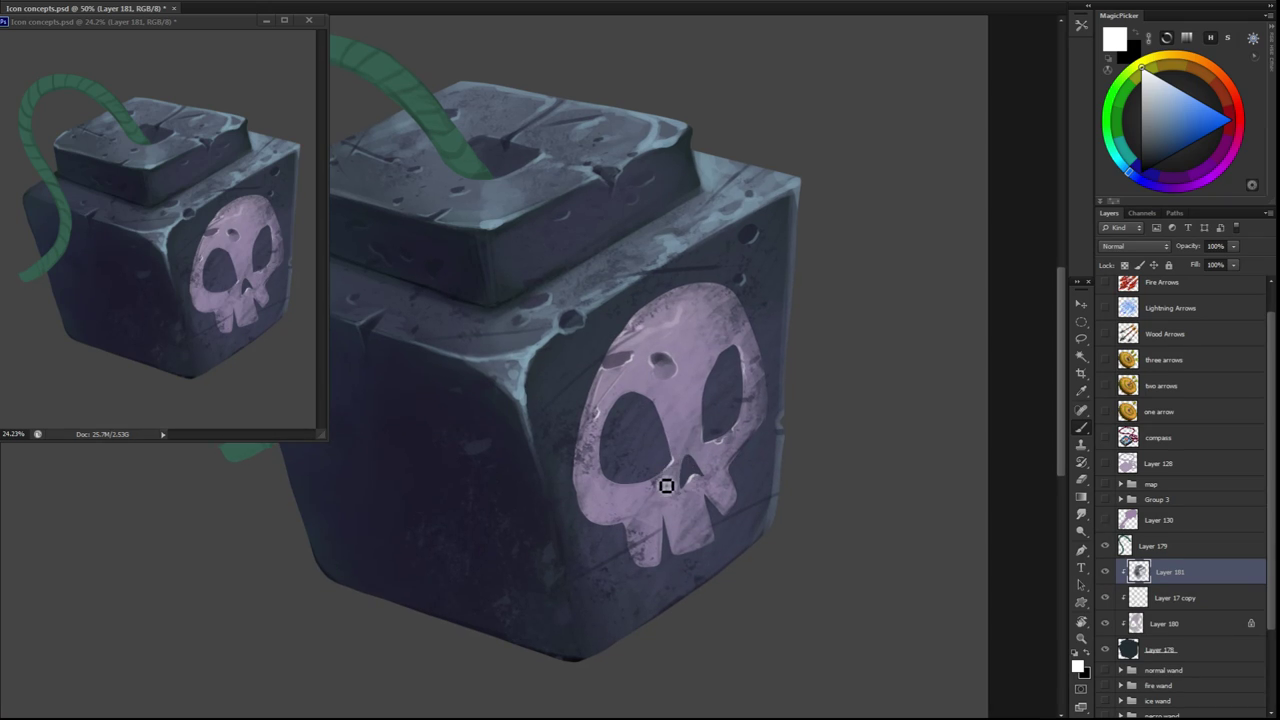
key(r)
mouse_move(662, 488)
mouse_down()
mouse_move(665, 478)
mouse_move(679, 517)
mouse_move(748, 472)
mouse_up()
key(b)
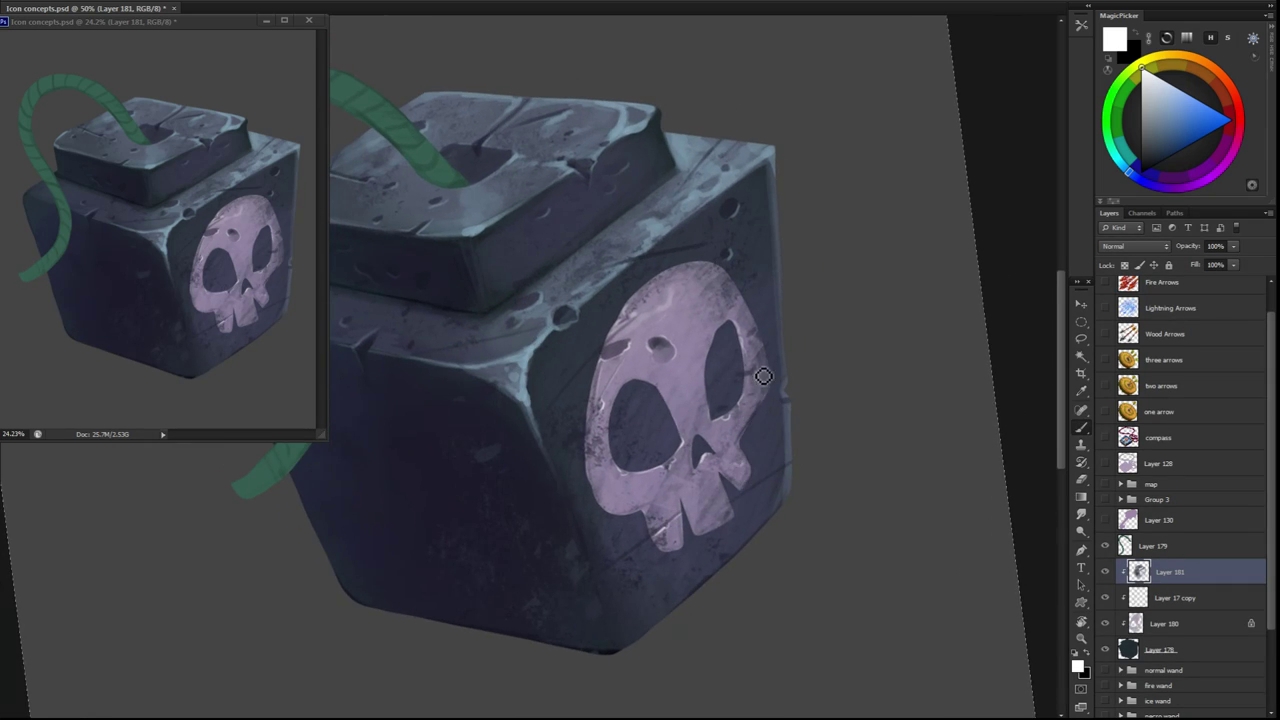
Tilt, straighten and zoom the view to inspect the whole bomb
drag(759, 349, 734, 362)
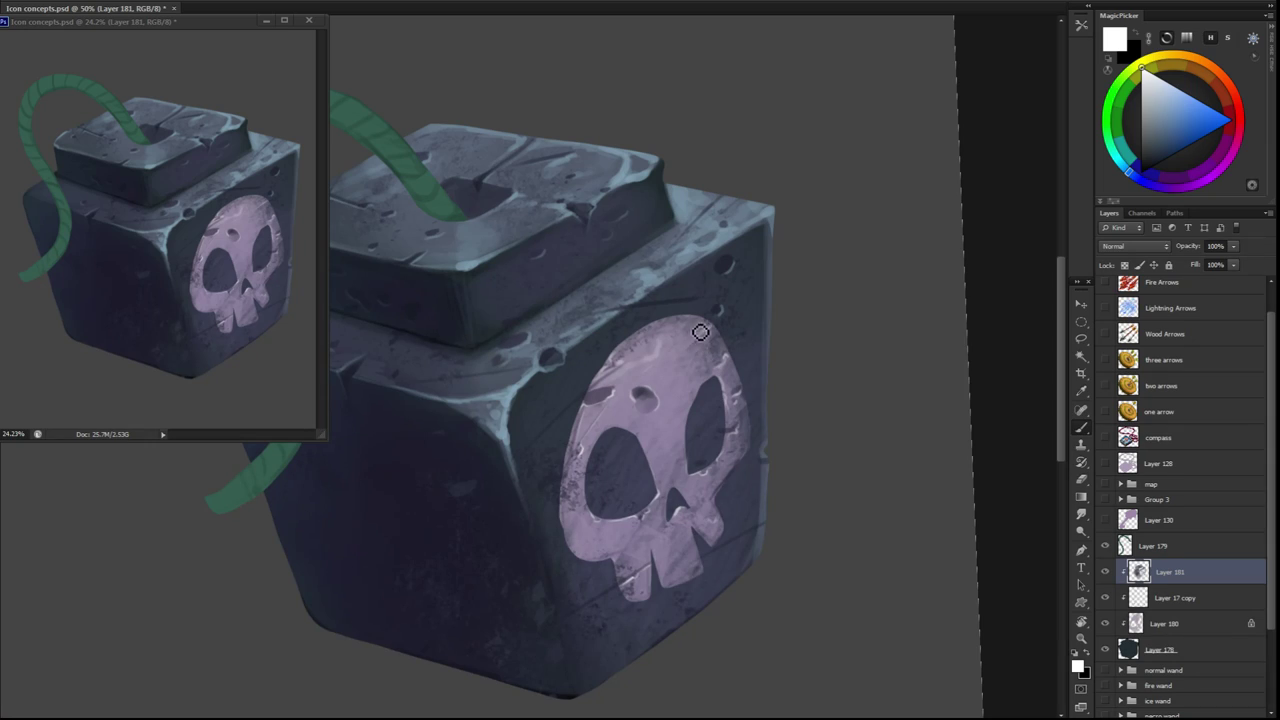
drag(654, 334, 567, 490)
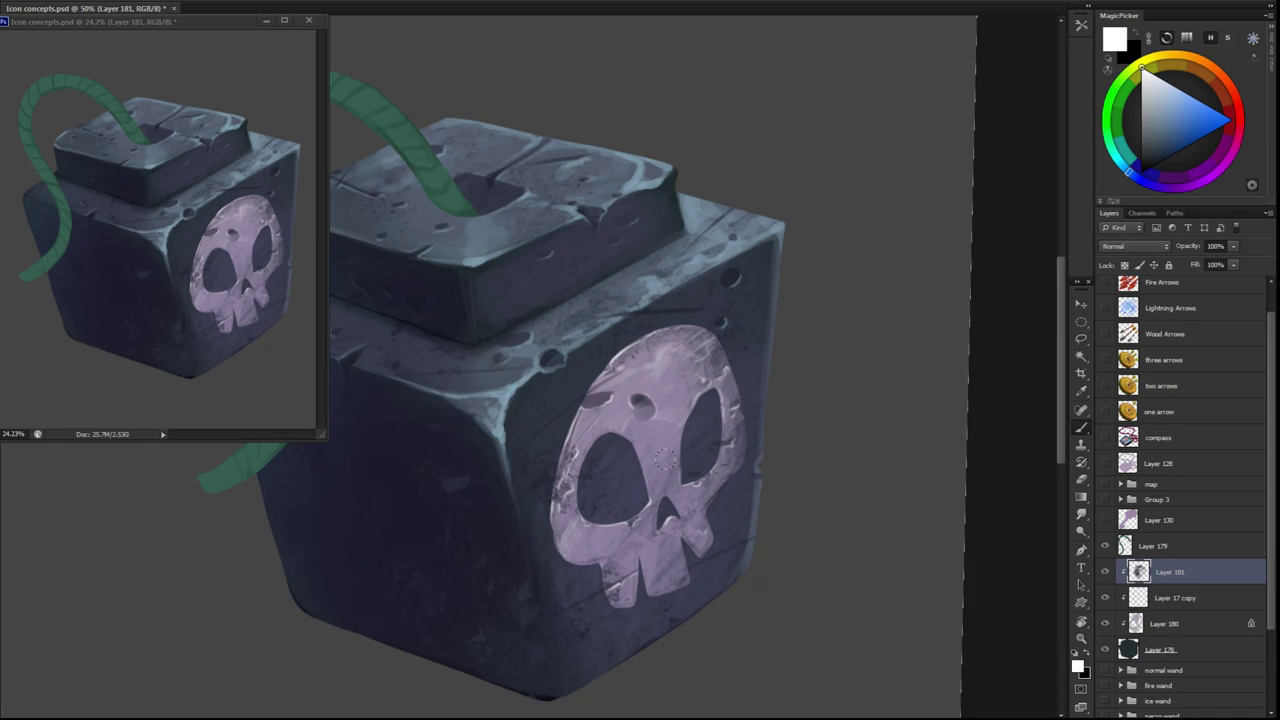
key(ctrl+minus)
key(Escape)
scroll(651, 393, up, 1)
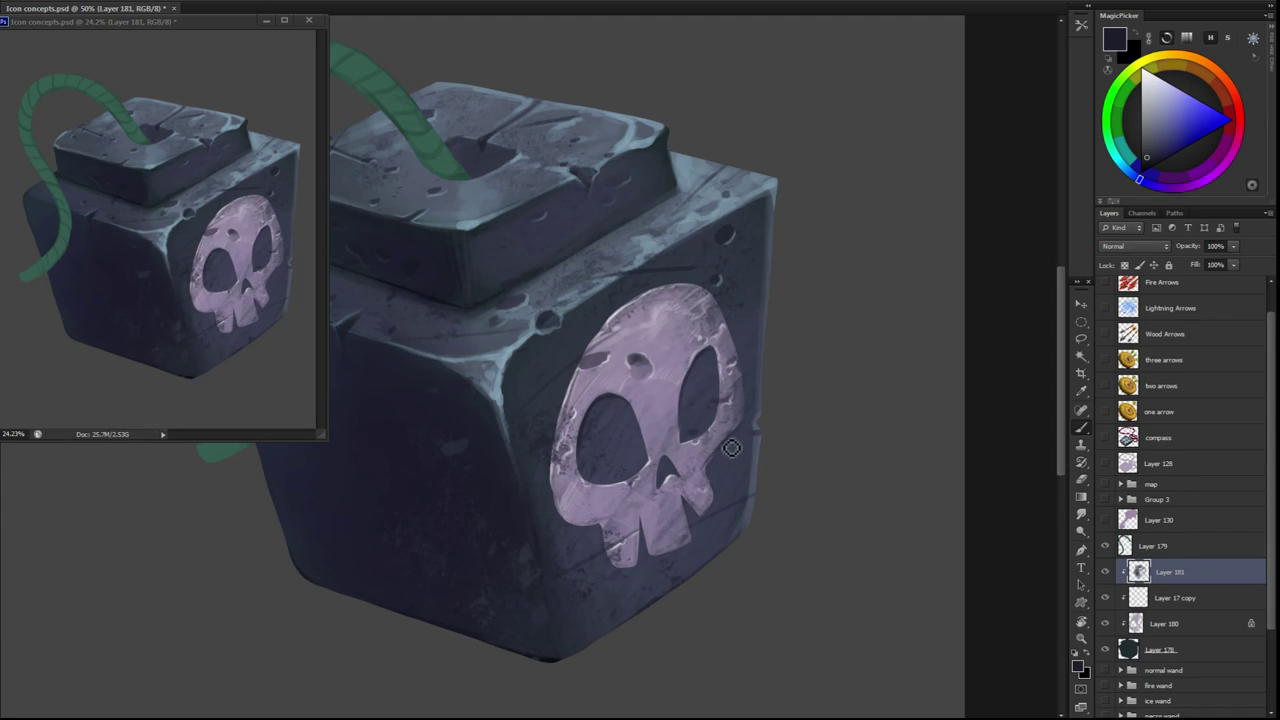
drag(721, 508, 700, 520)
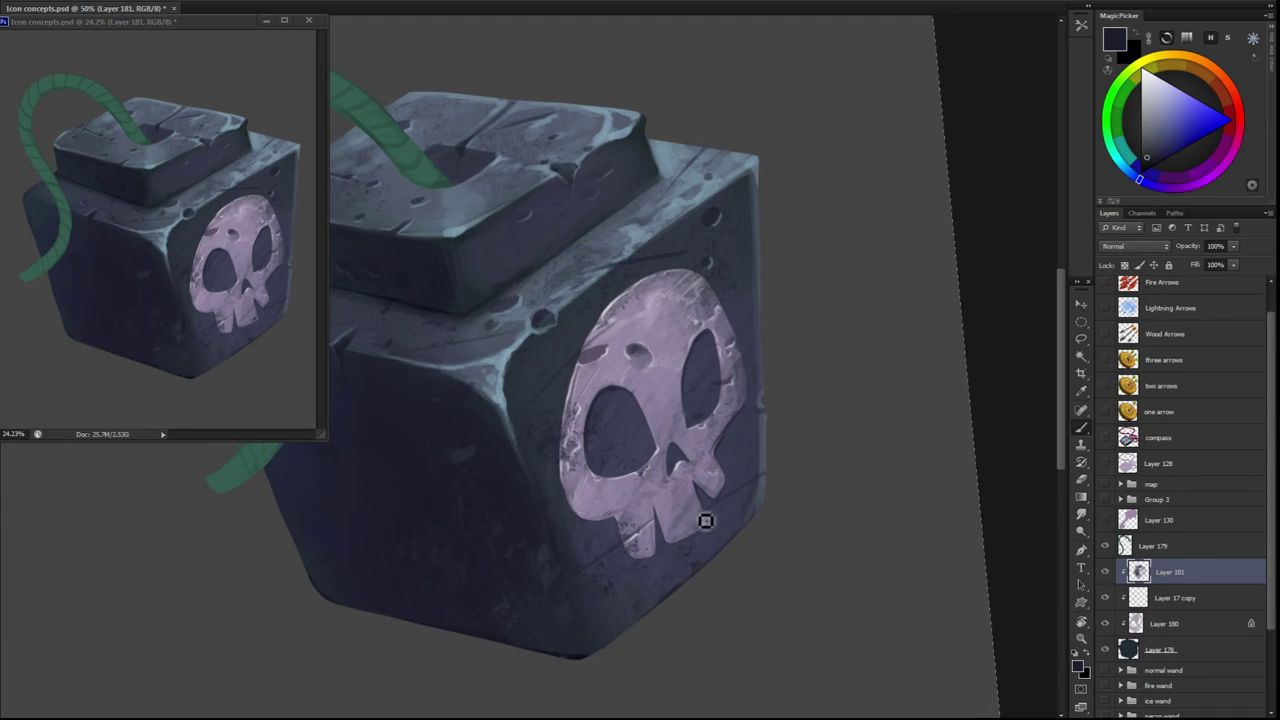
drag(617, 524, 590, 545)
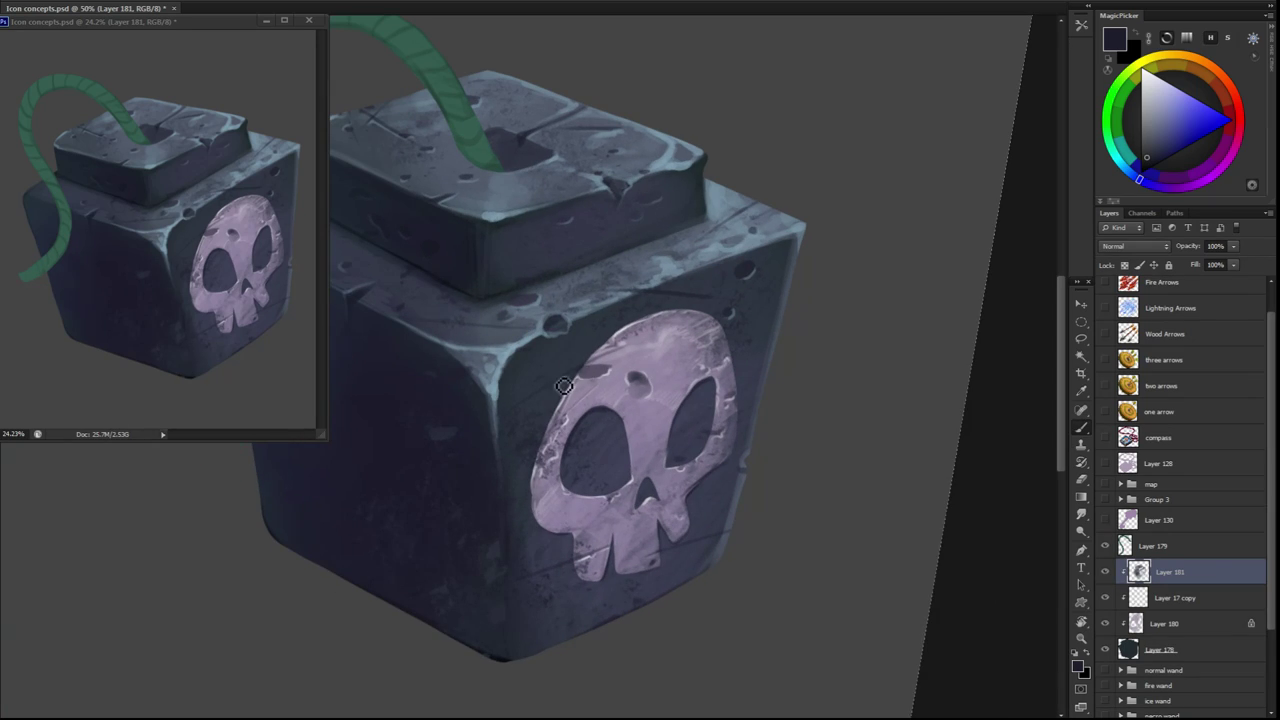
drag(615, 374, 587, 573)
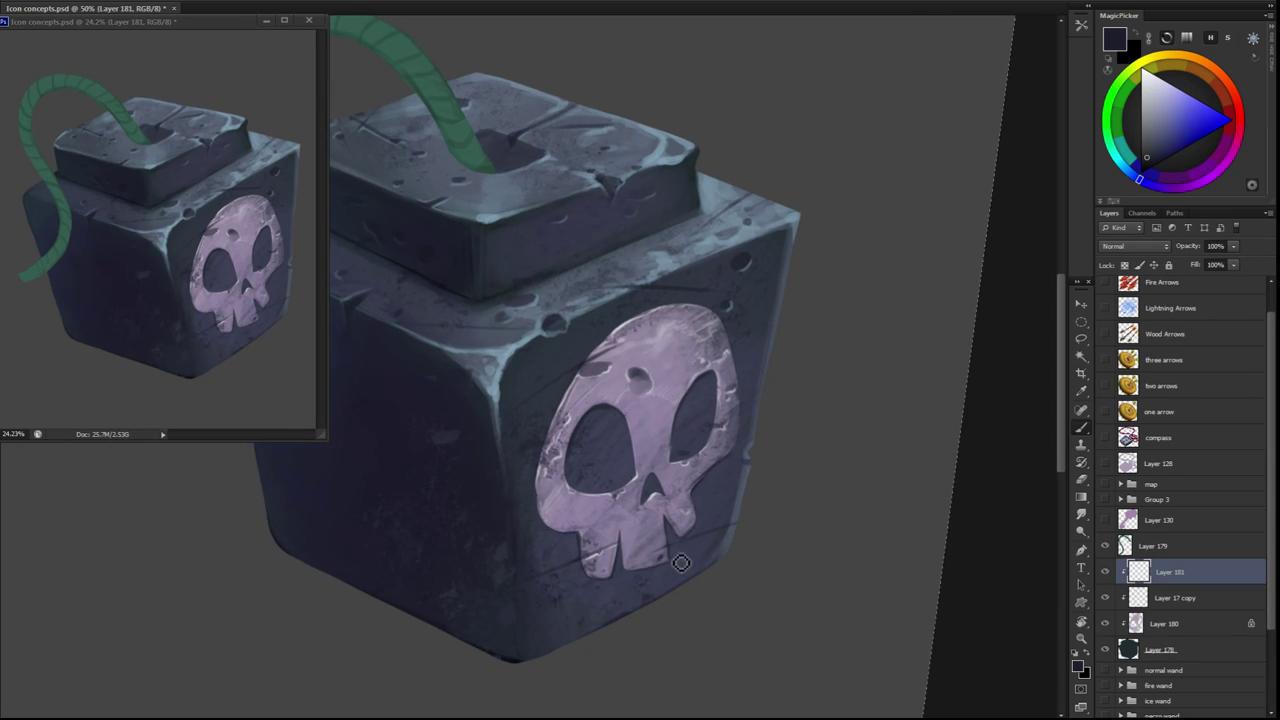
Scratch worn chips into the skull alternating white with sampled grey-blue tones
alt+click(694, 531)
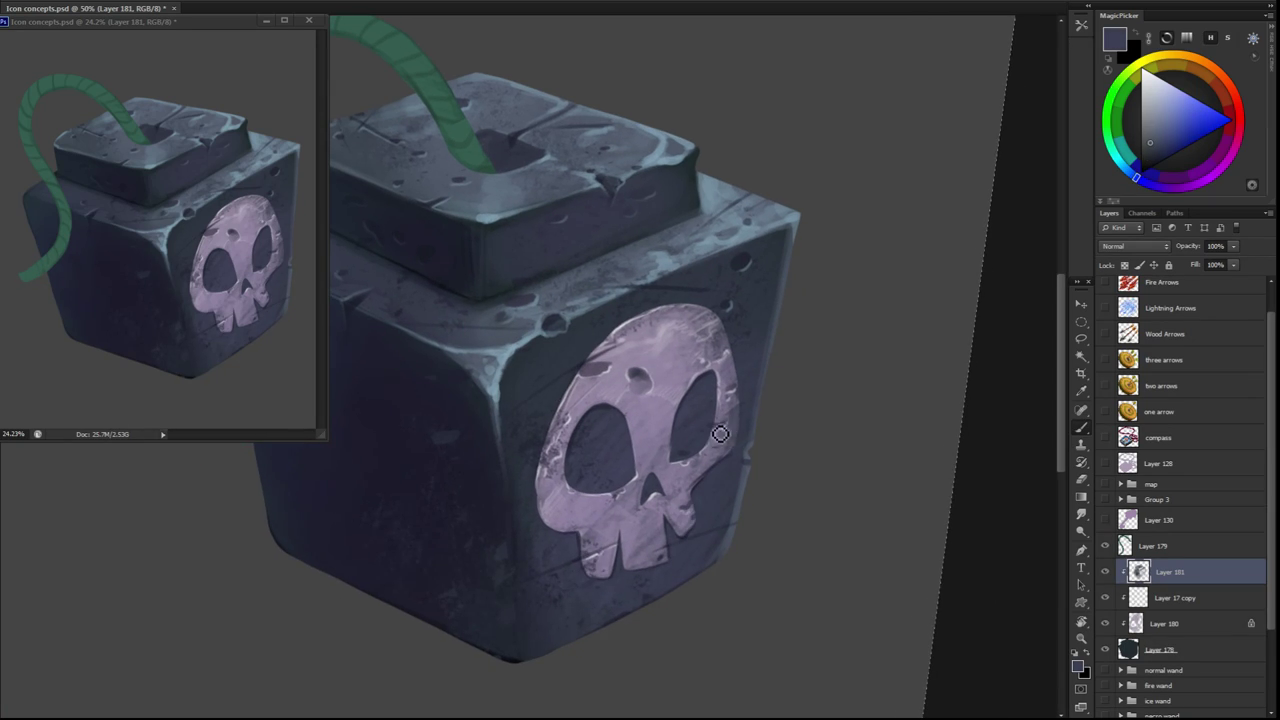
key(d)
key(x)
key(r)
mouse_move(745, 420)
mouse_down()
mouse_move(732, 515)
mouse_move(706, 563)
mouse_move(640, 560)
mouse_move(515, 515)
mouse_move(601, 562)
mouse_move(698, 506)
mouse_move(726, 508)
mouse_move(571, 586)
mouse_up()
key(ctrl+minus)
key(b)
alt+click(597, 547)
key(r)
Paint dark blue-grey shading on the cube's top block left face on a new layer
key(d)
alt+click(566, 552)
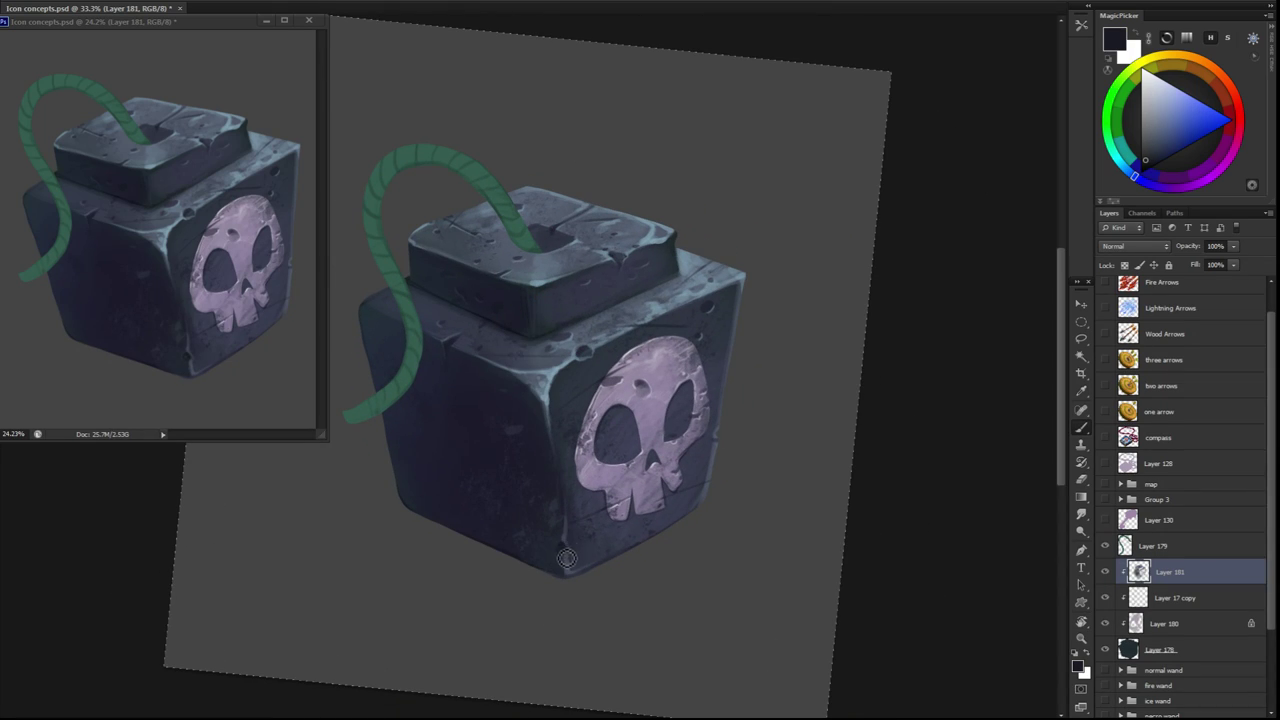
key(r)
key(Escape)
key(ctrl+minus)
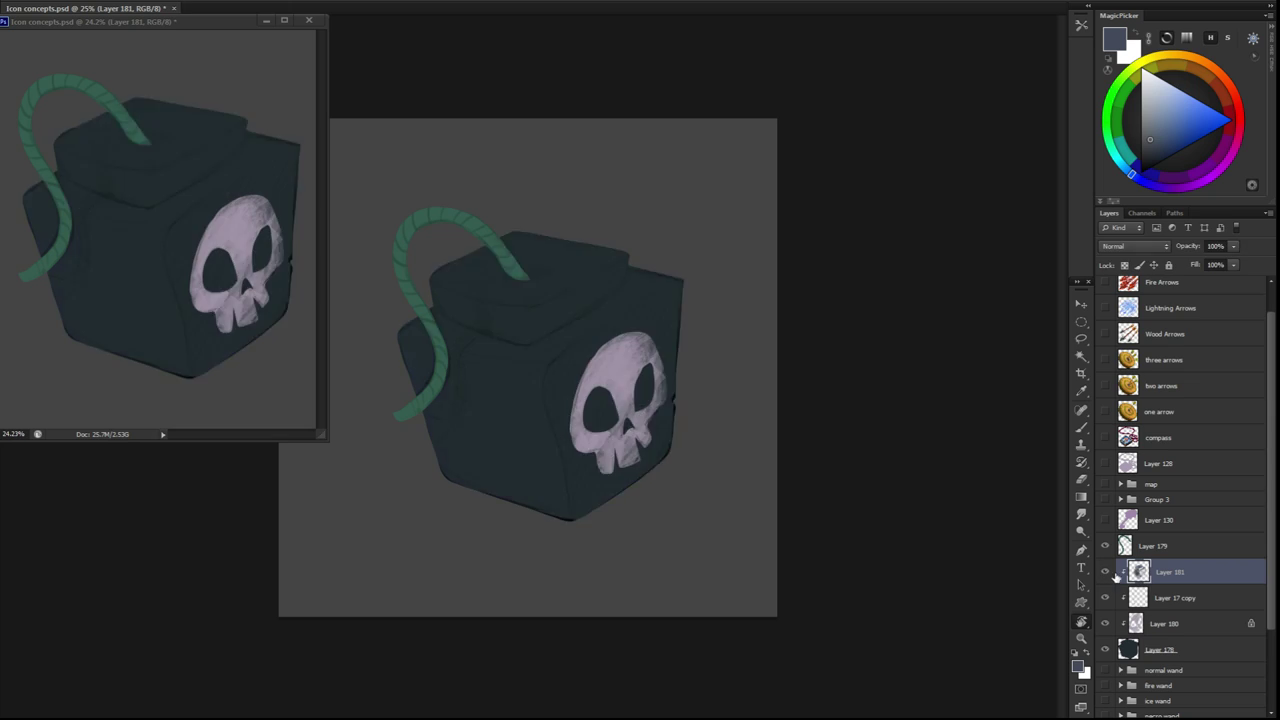
key(ctrl+shift+alt+n)
alt+click(514, 386)
drag(640, 400, 456, 390)
mouse_move(518, 362)
mouse_down()
mouse_move(456, 402)
mouse_move(466, 406)
mouse_up()
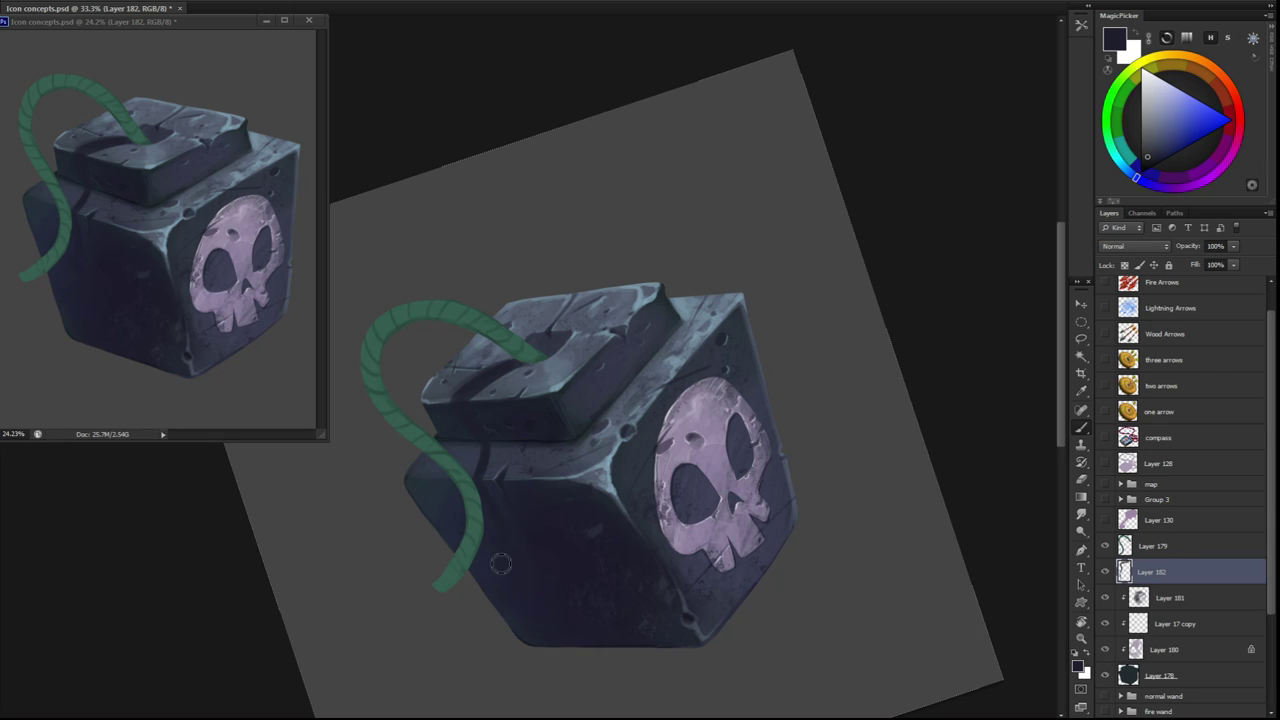
Set the shading layer to Multiply blending at 36% opacity
key(r)
mouse_move(500, 564)
mouse_down()
mouse_move(453, 425)
mouse_move(699, 605)
mouse_move(817, 414)
mouse_up()
key(shift+alt+m)
key(3)
key(6)
Tint the shading purple, erase stray strokes, and raise its opacity to 62%
key(b)
drag(494, 432, 470, 380)
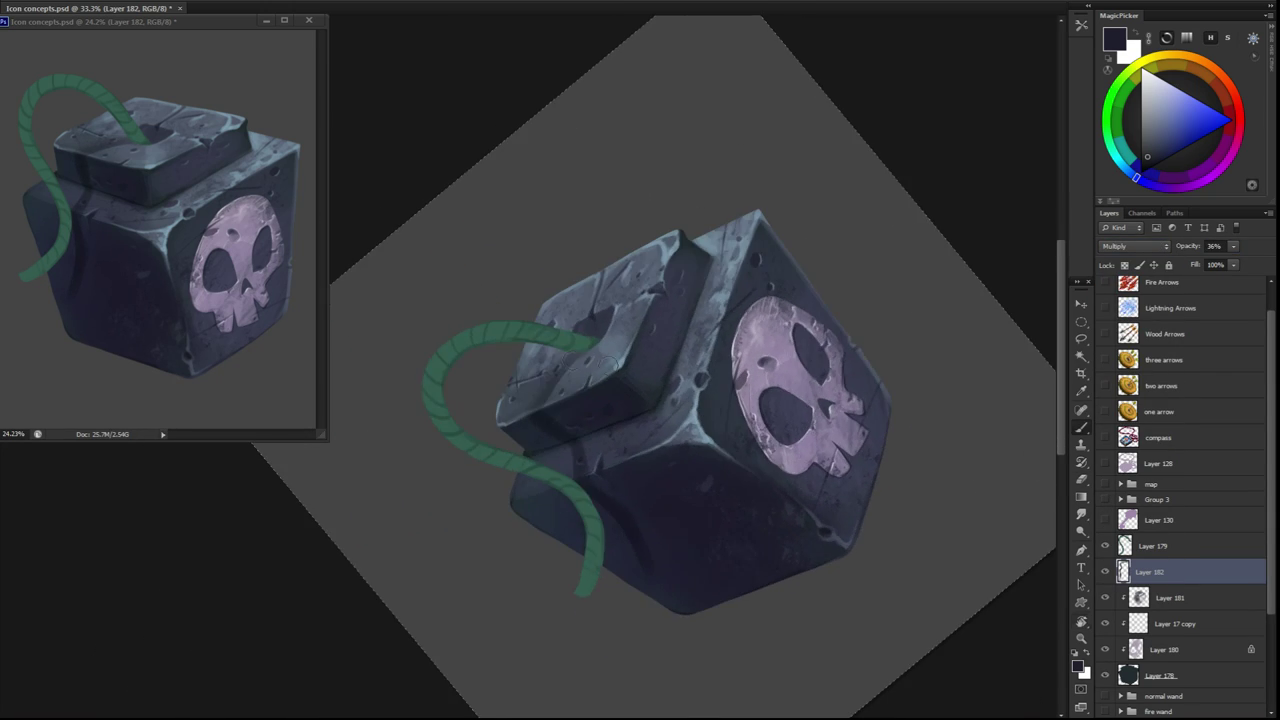
click(1168, 186)
key(e)
drag(760, 450, 700, 560)
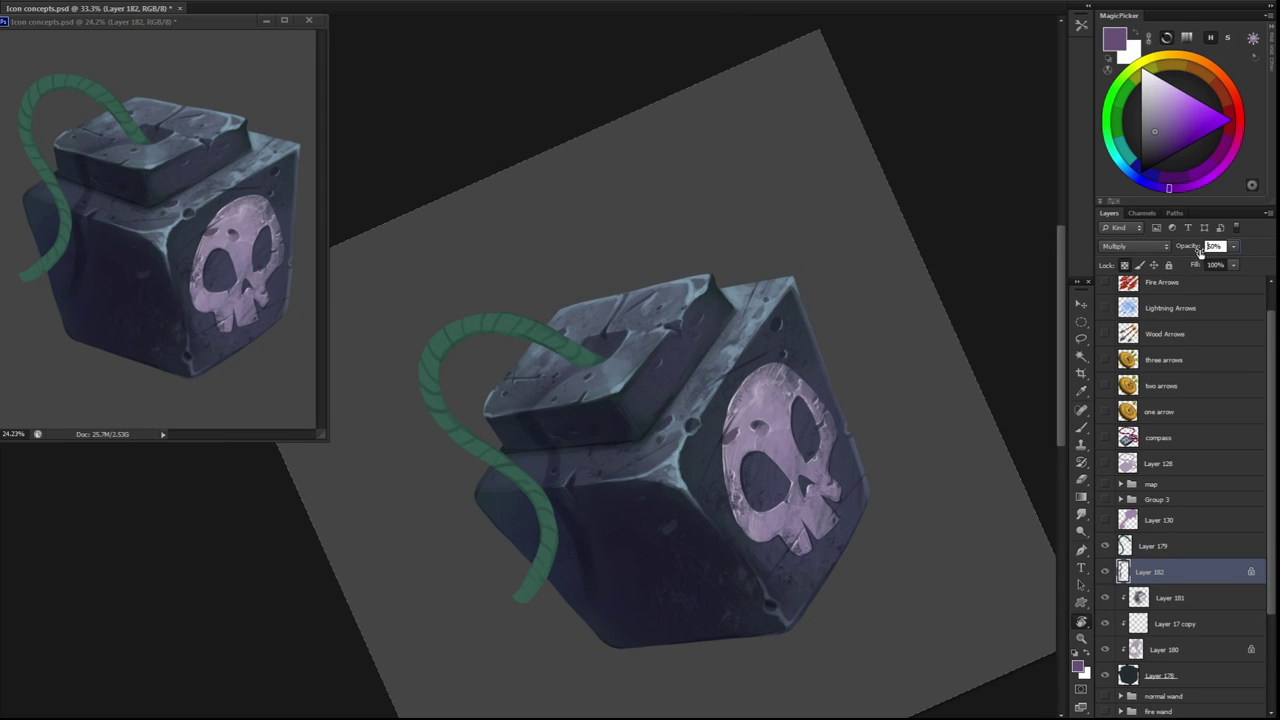
key(6)
key(2)
mouse_move(600, 440)
mouse_down()
mouse_move(554, 413)
mouse_move(498, 547)
mouse_up()
Add new empty Layer 183 clipped to the shading layer below
key(r)
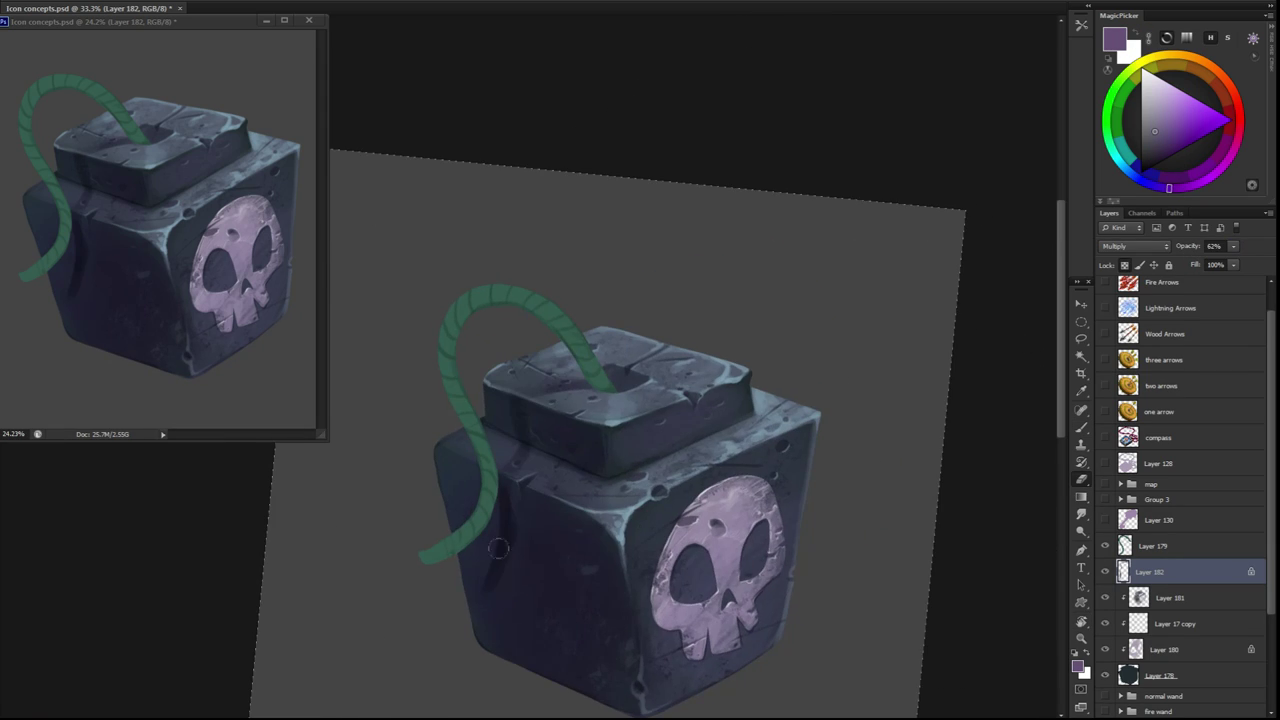
key(Escape)
key(ctrl+minus)
key(ctrl+minus)
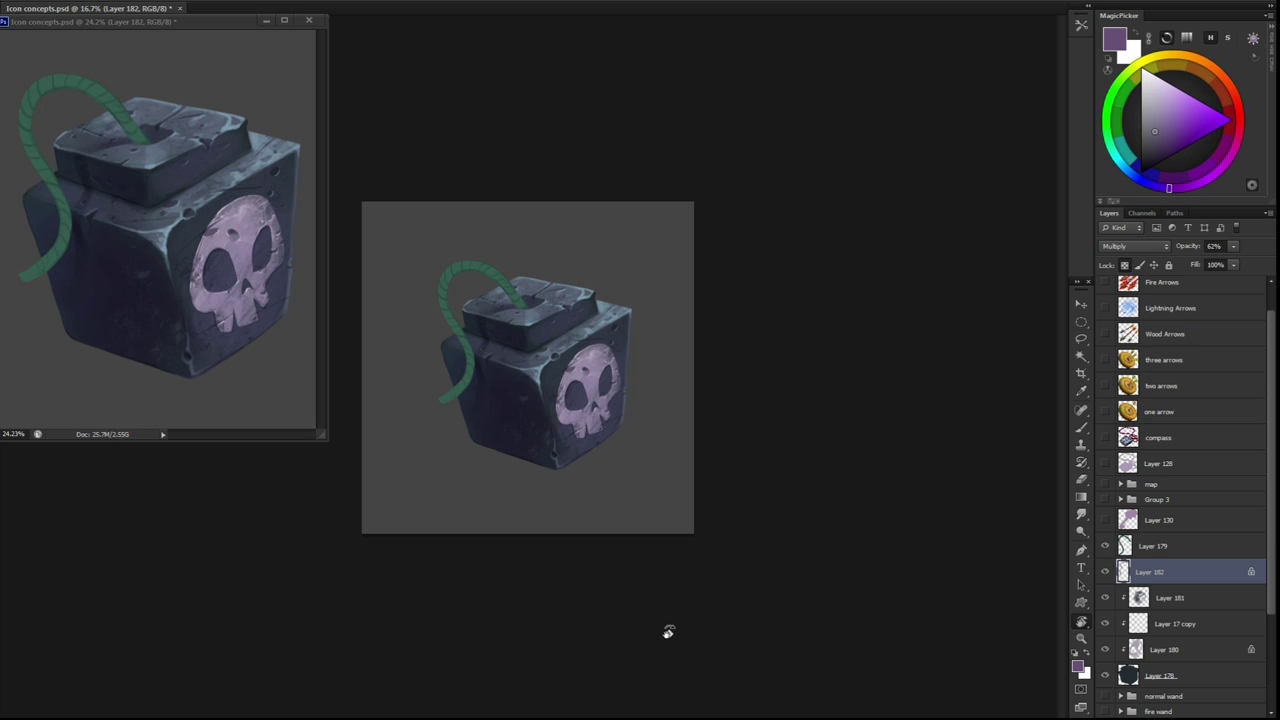
key(ctrl+plus)
key(ctrl+shift+alt+n)
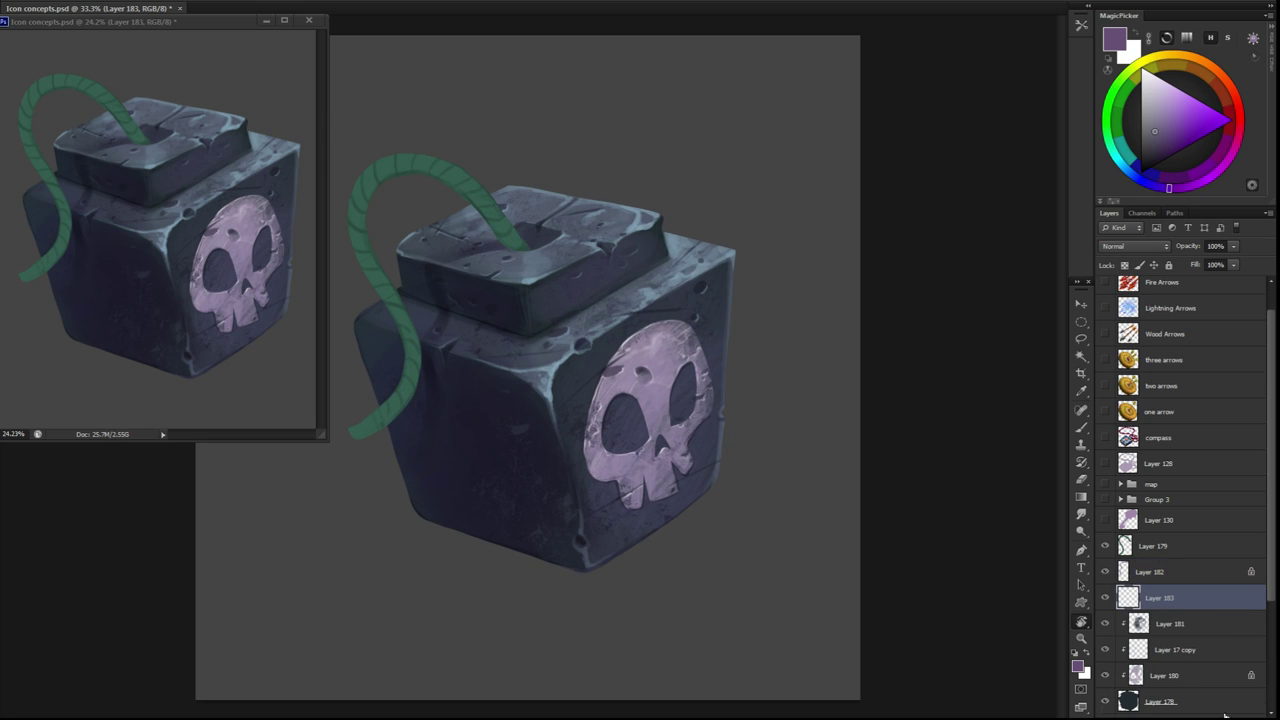
key(ctrl+alt+g)
Paint a soft red glow along the cube's lower edge with a soft round brush
key(b)
click(1206, 130)
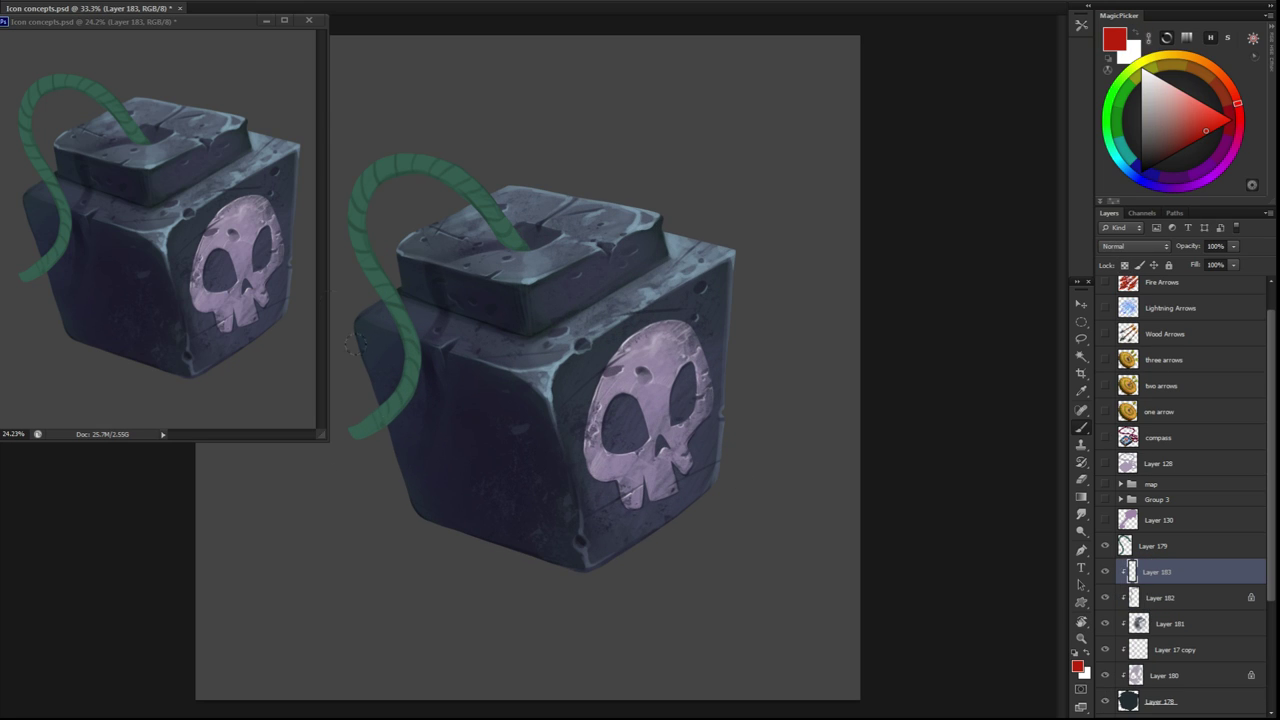
right_click(645, 220)
double_click(858, 328)
drag(625, 490, 702, 466)
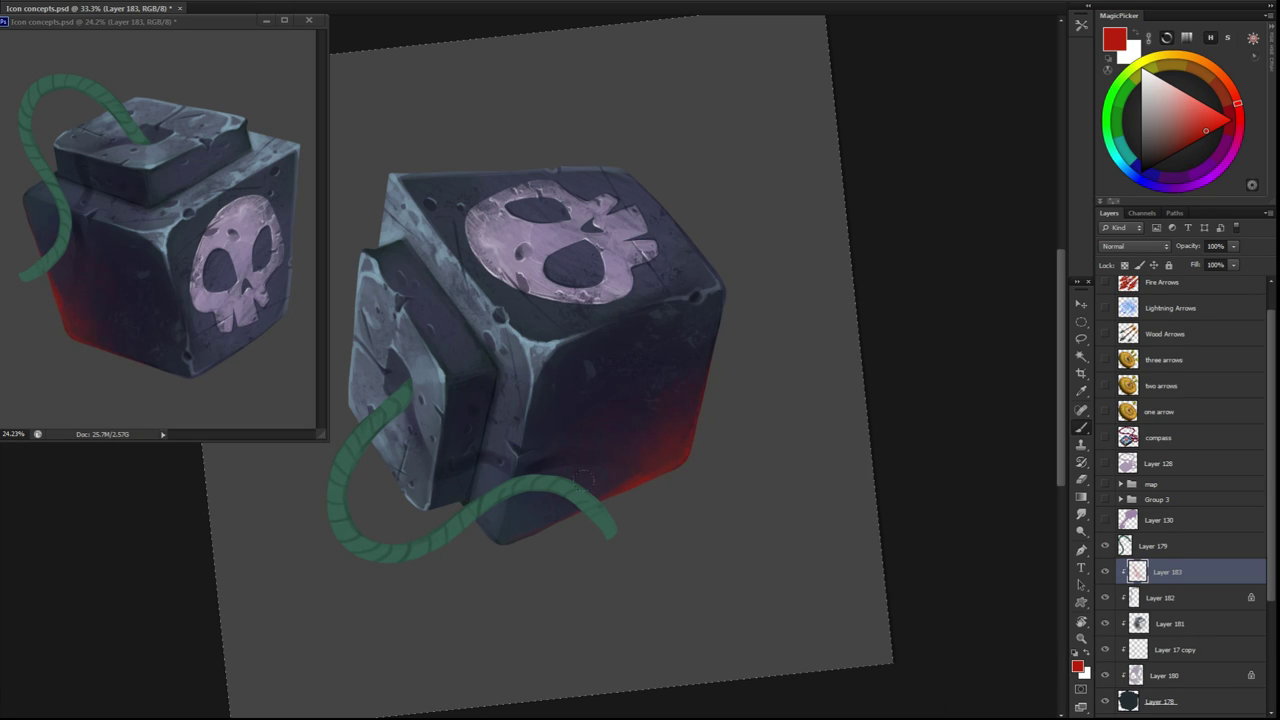
Deepen the lower-left edge with darker red and sampled purple, then add Layer 184
drag(600, 440, 537, 471)
alt+click(537, 471)
alt+click(655, 478)
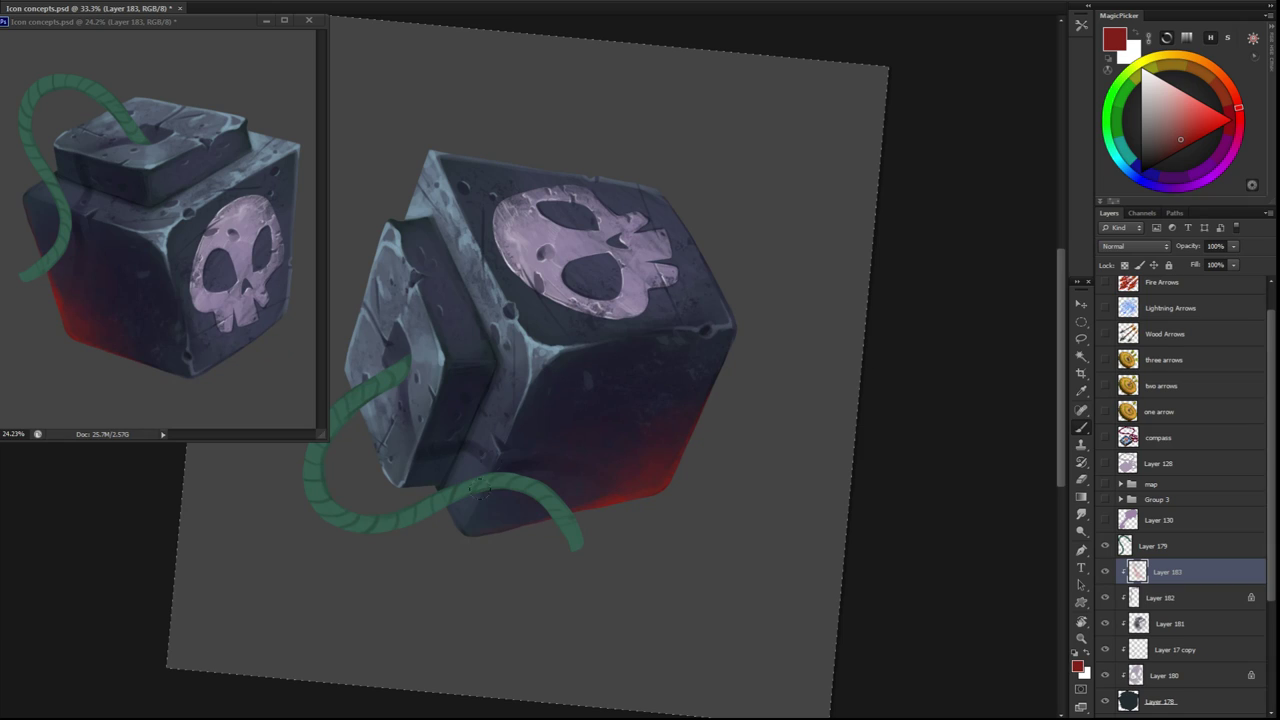
key(r)
drag(774, 429, 453, 525)
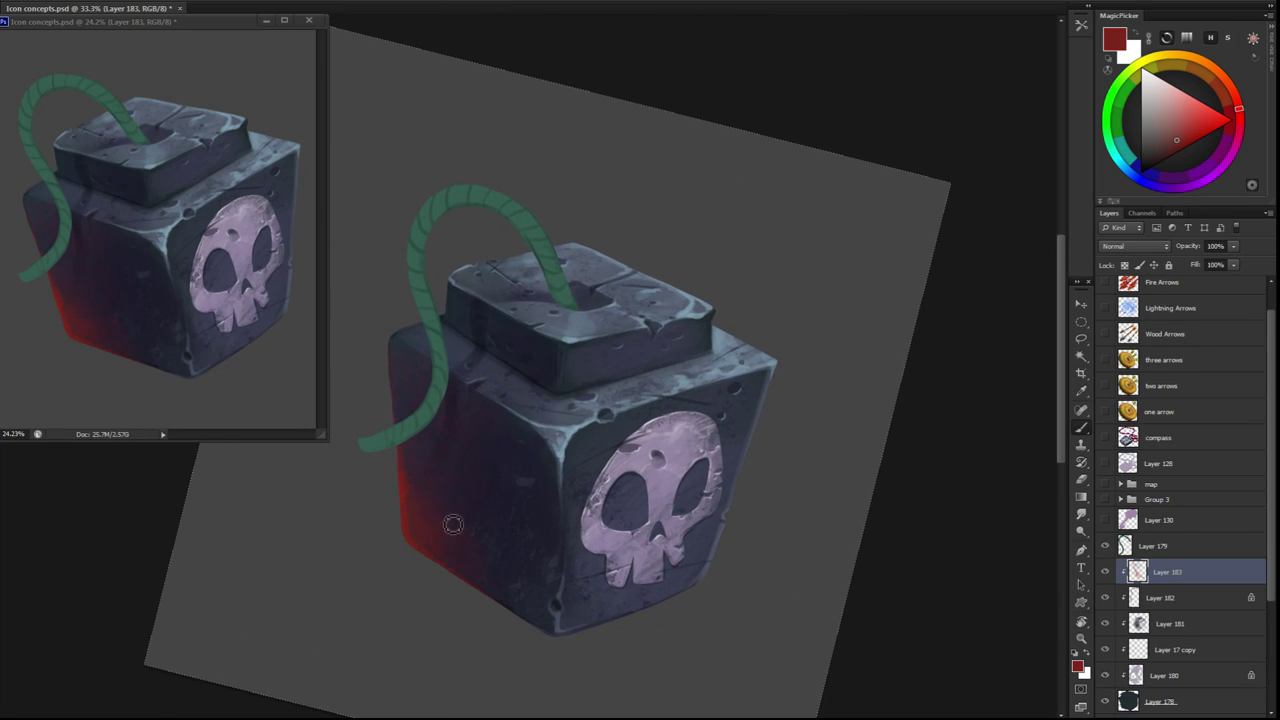
alt+click(453, 525)
key(r)
drag(407, 464, 902, 565)
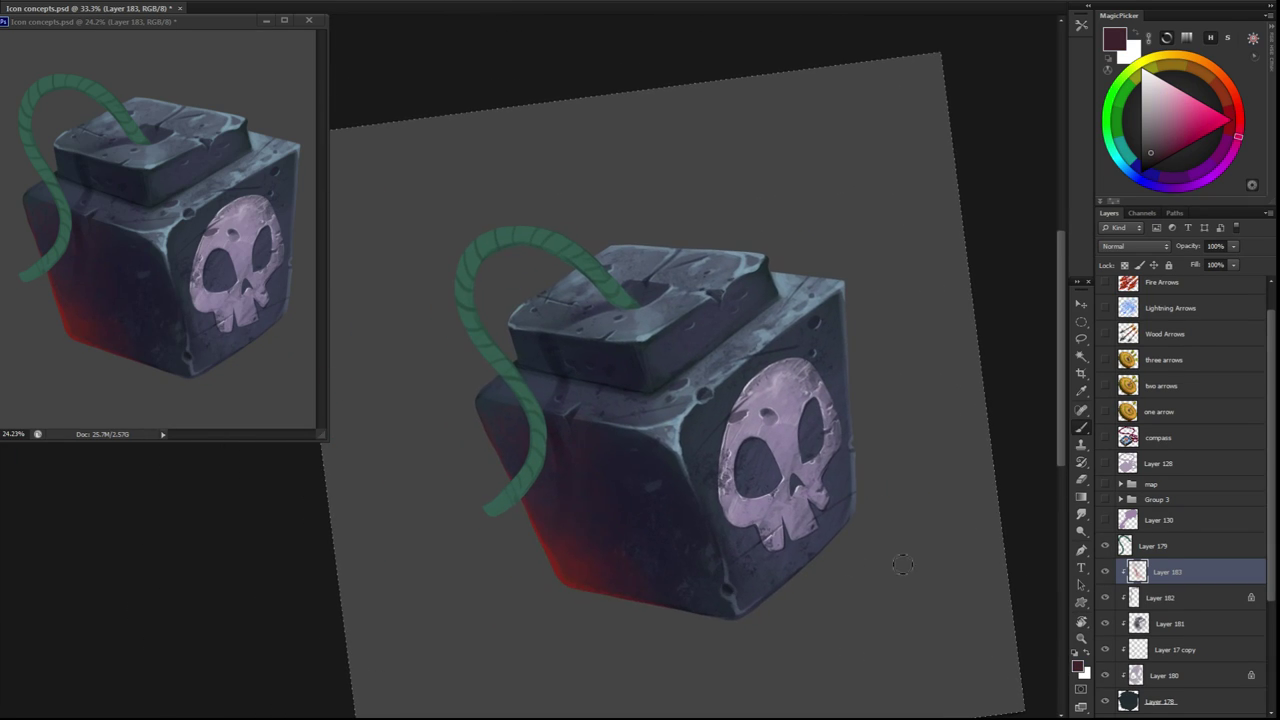
click(1235, 706)
Set Layer 184 to Overlay and brush blue-grey highlights across the cube's top
key(shift+alt+o)
key(r)
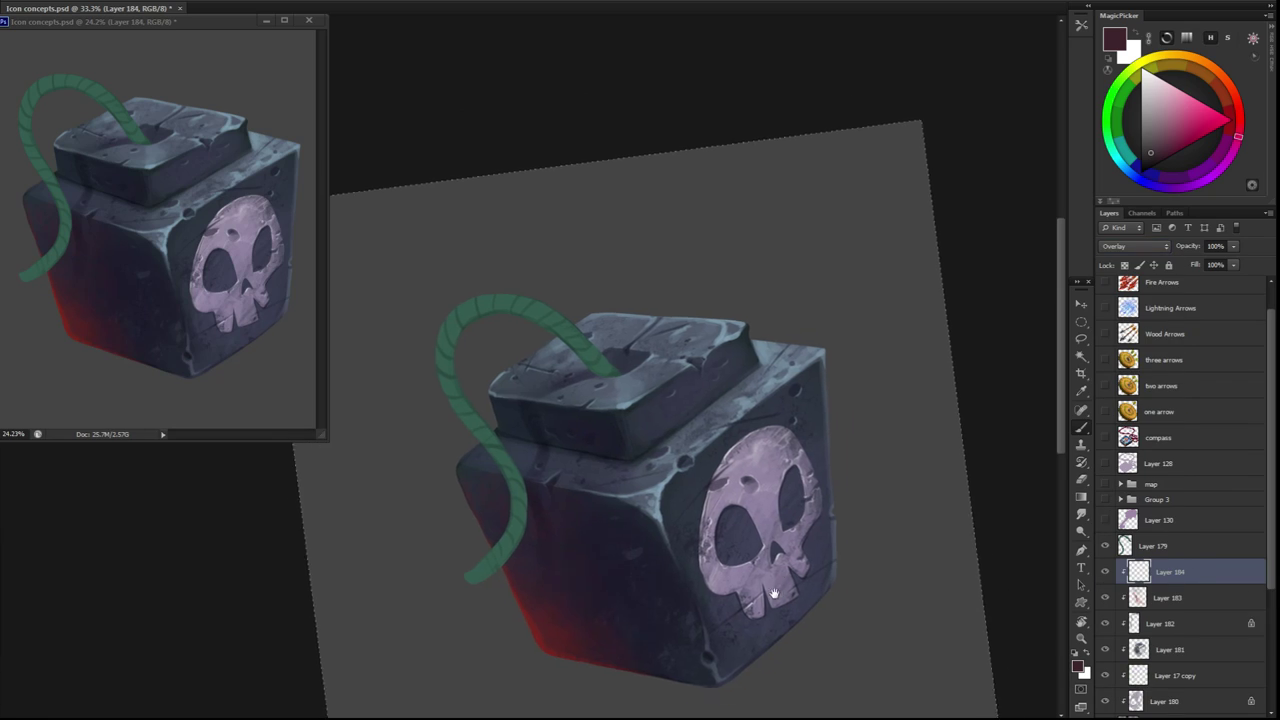
mouse_move(720, 300)
mouse_down()
mouse_move(645, 315)
mouse_move(685, 318)
mouse_move(770, 380)
mouse_up()
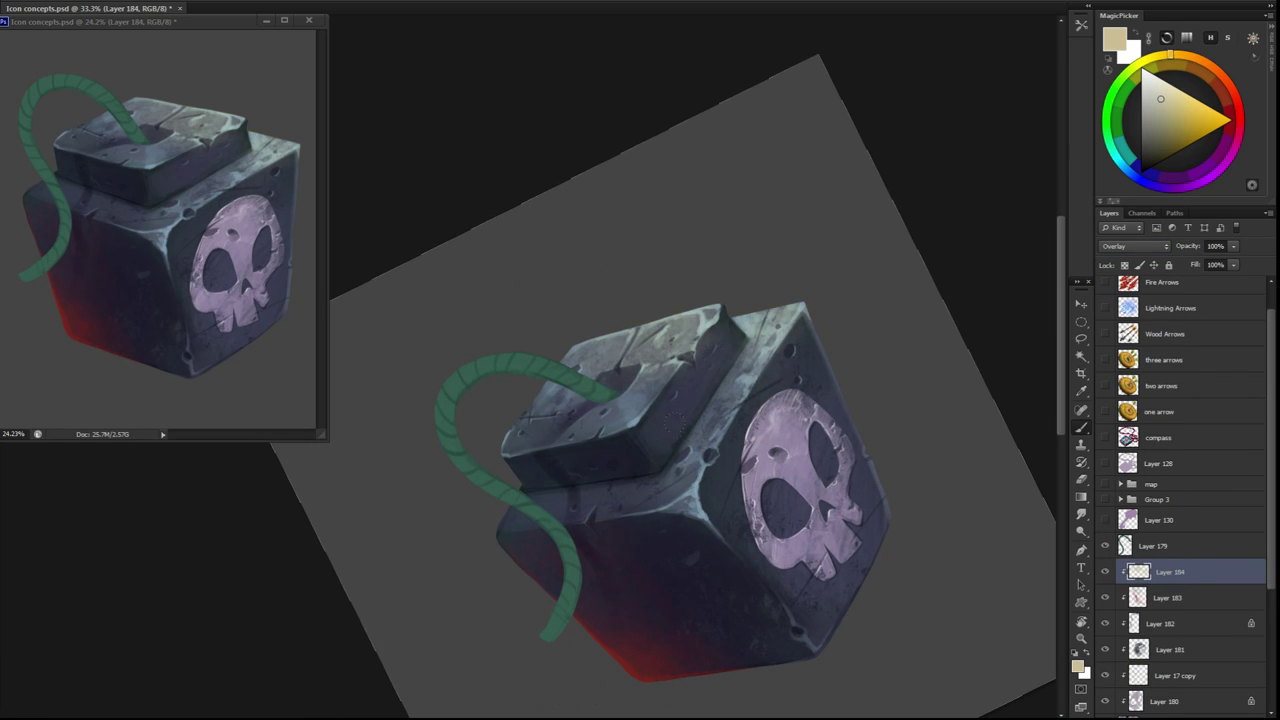
key(r)
mouse_move(700, 440)
mouse_down()
mouse_move(760, 400)
mouse_move(700, 440)
mouse_up()
alt+click(692, 448)
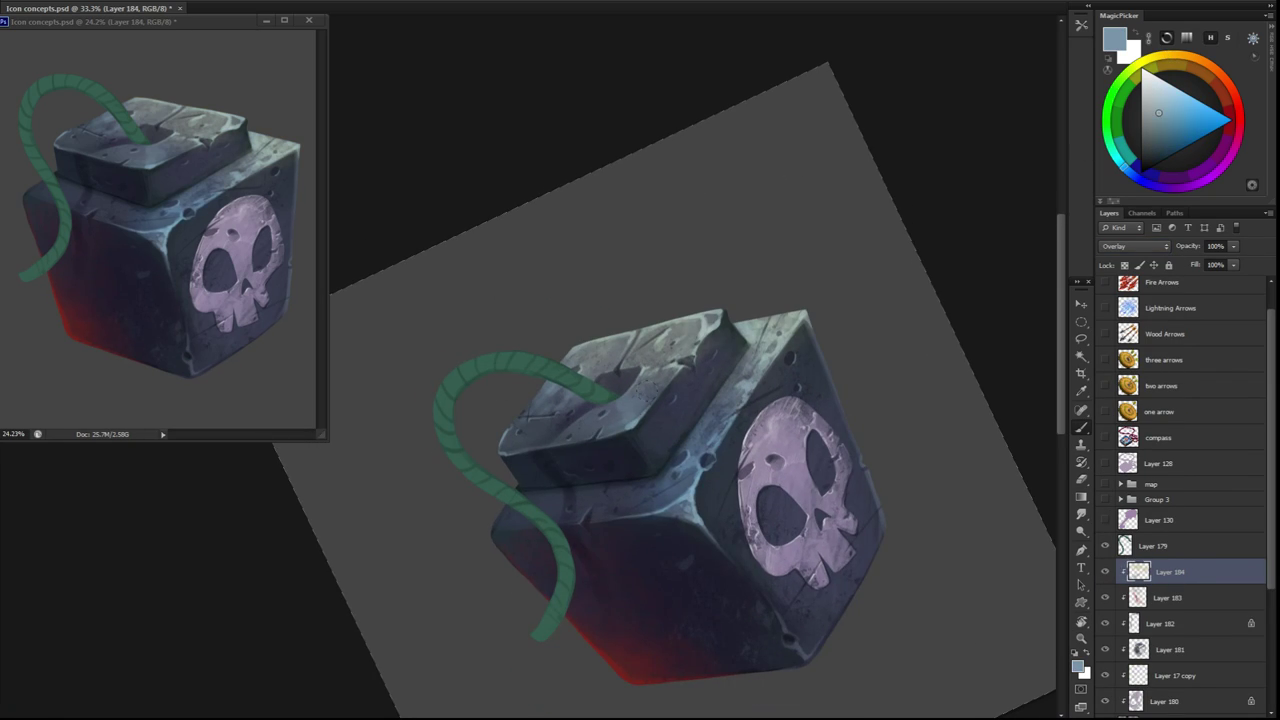
Re-tilt the view and pick a tan highlight colour for the lid top
key(r)
mouse_move(760, 400)
mouse_down()
mouse_move(700, 440)
mouse_move(820, 397)
mouse_move(686, 606)
mouse_up()
key(Escape)
key(ctrl+minus)
key(ctrl+minus)
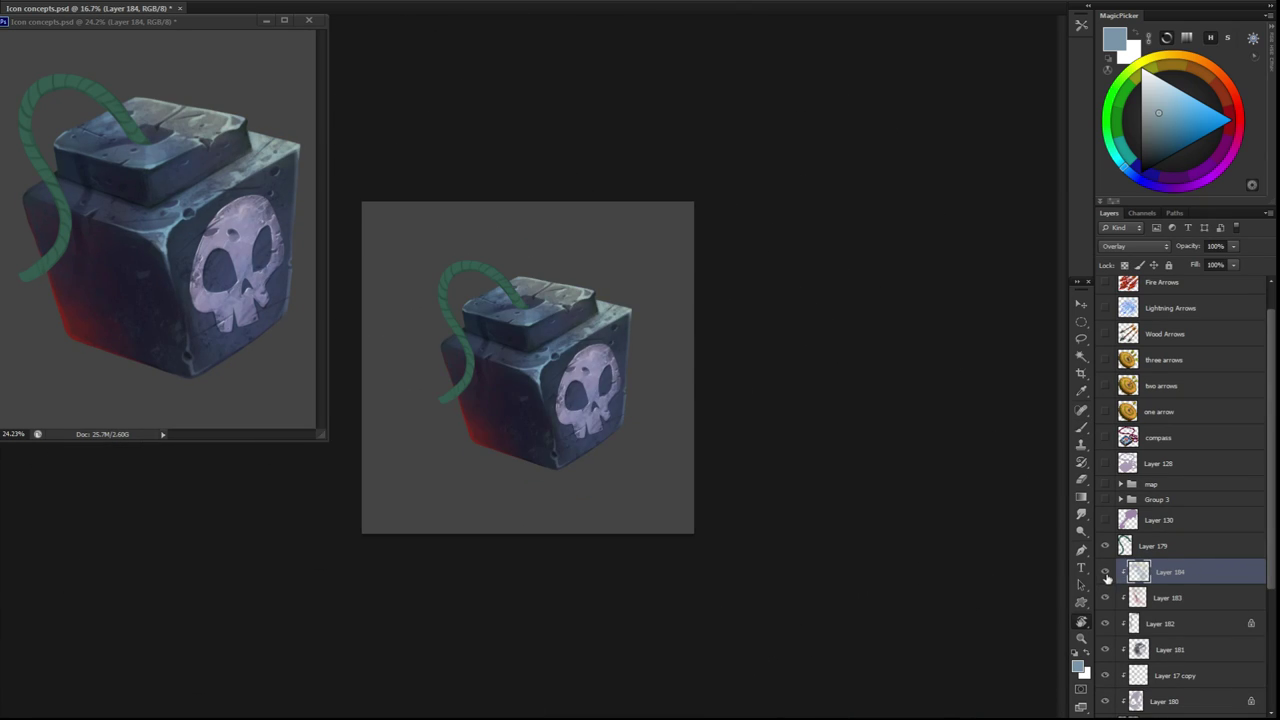
key(ctrl+plus)
drag(600, 210, 503, 220)
key(b)
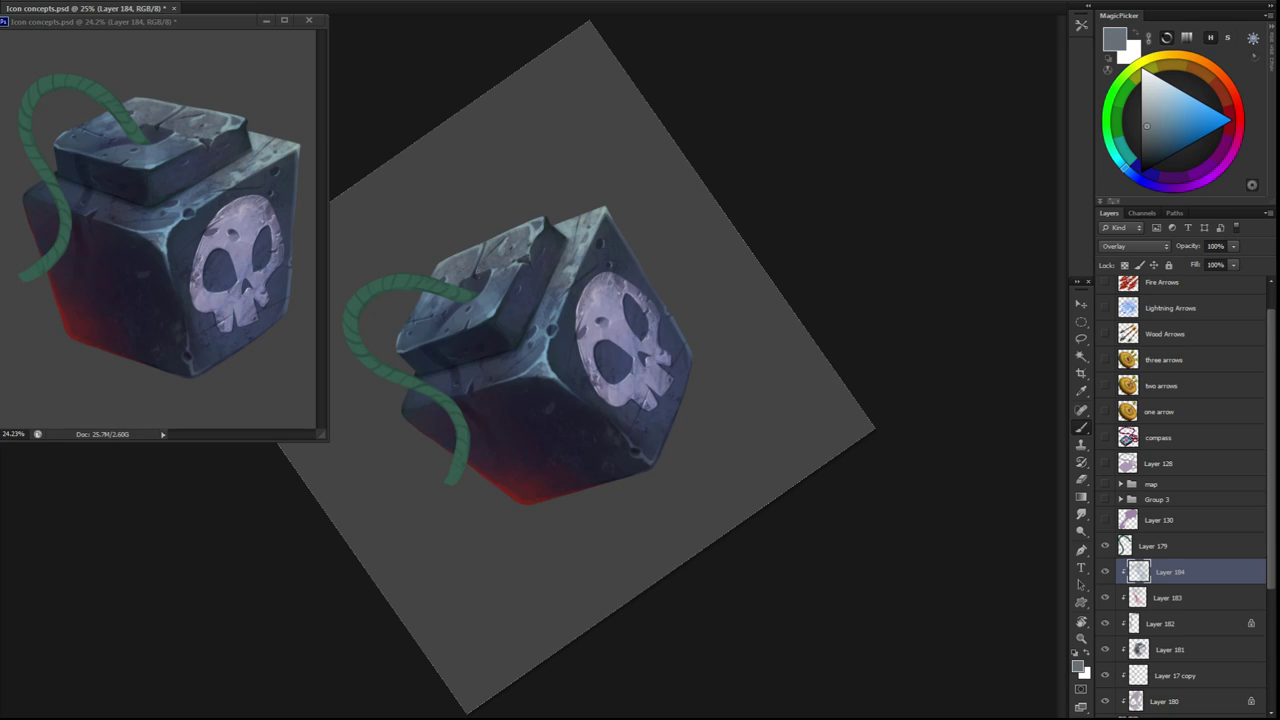
click(1152, 110)
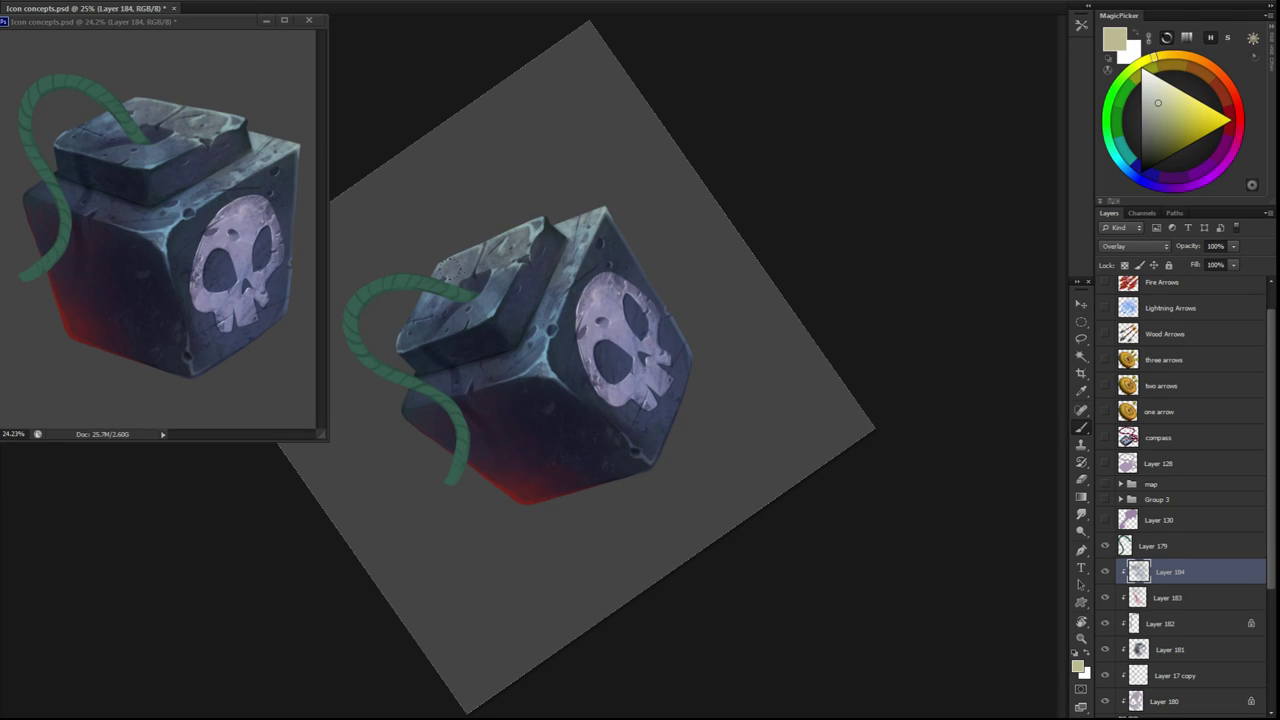
Level the view and zoom to 33.3% to check the lid highlights
key(r)
drag(538, 196, 646, 543)
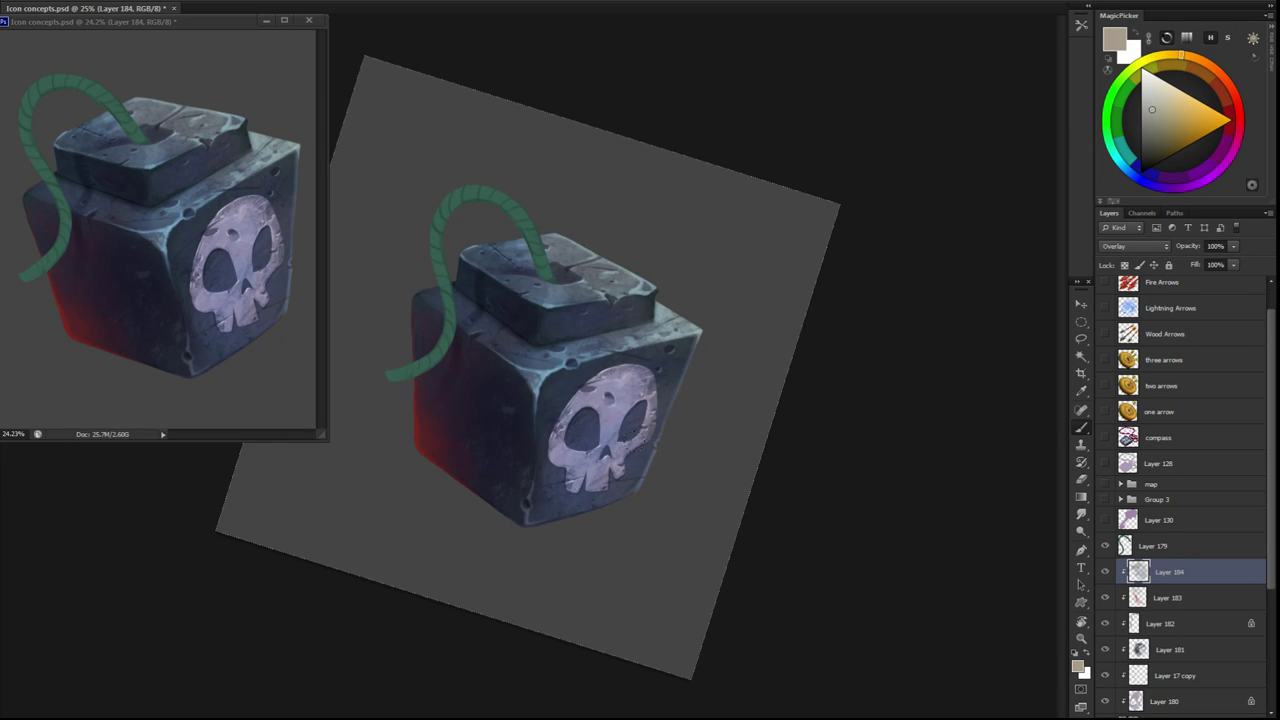
key(Escape)
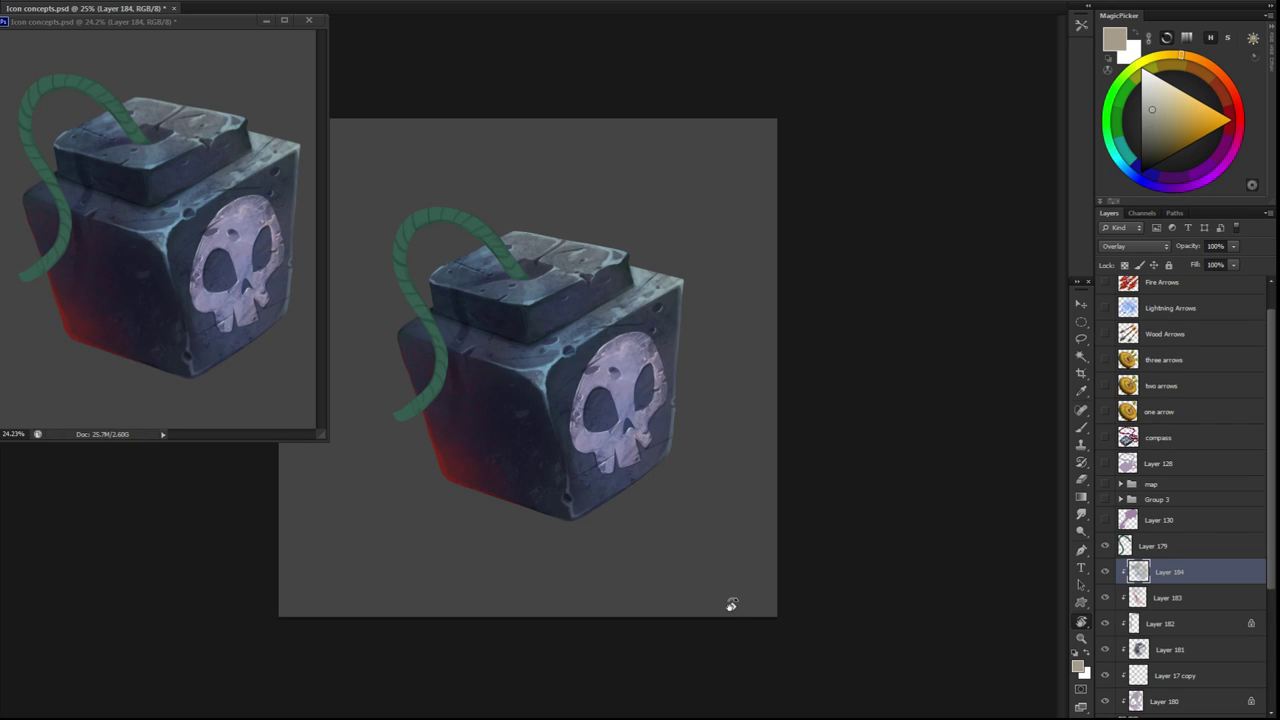
key(ctrl+plus)
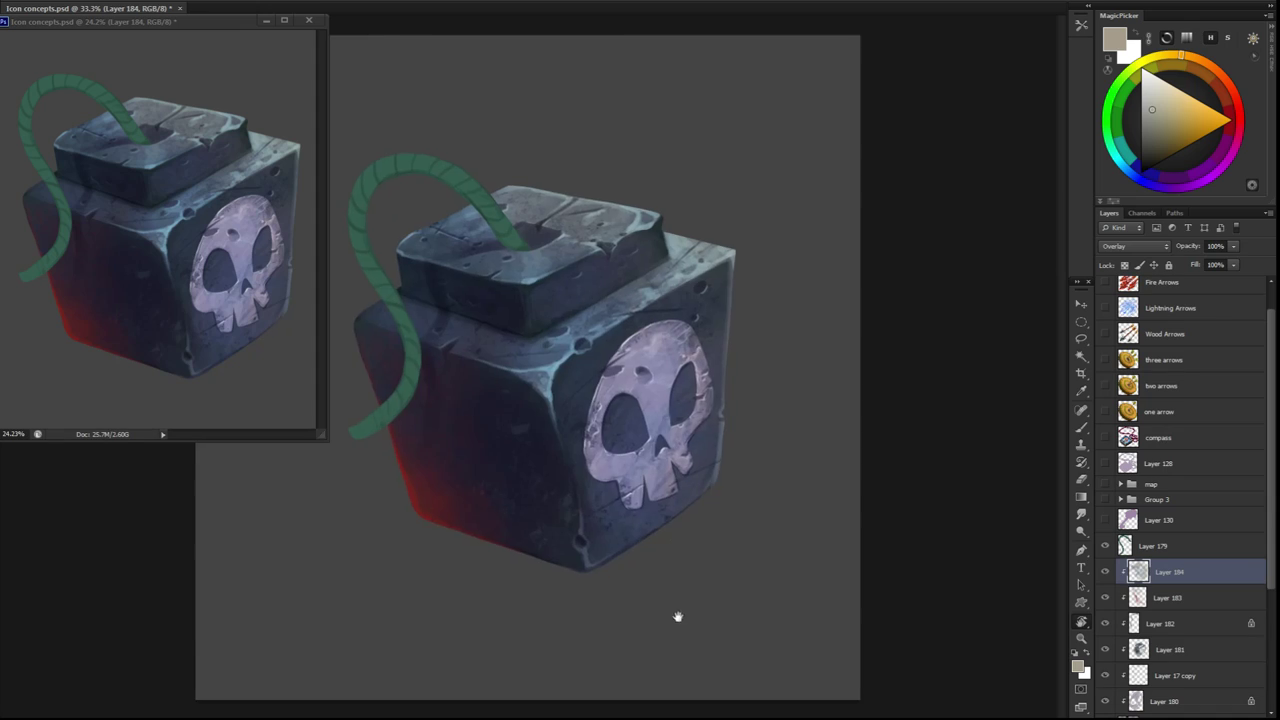
drag(677, 614, 1108, 575)
Add a new Normal layer and dab white highlights on the cube's top edge
key(ctrl+shift+alt+n)
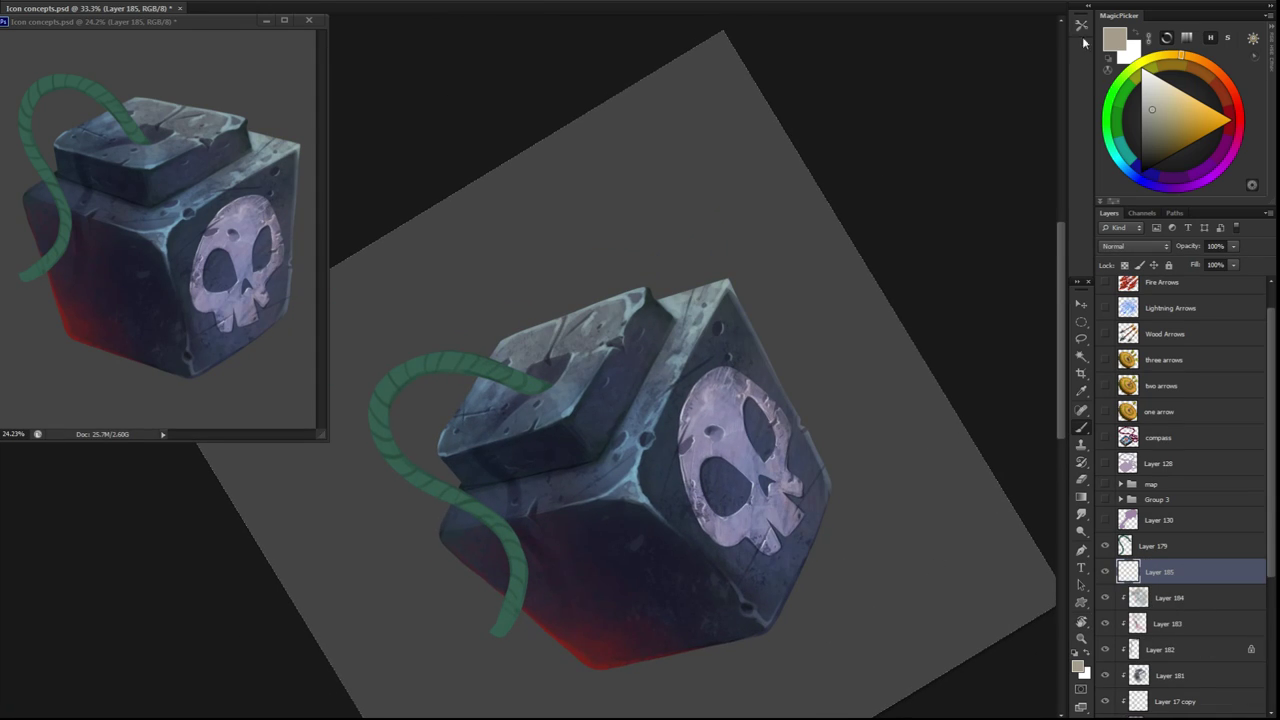
click(1080, 25)
click(990, 59)
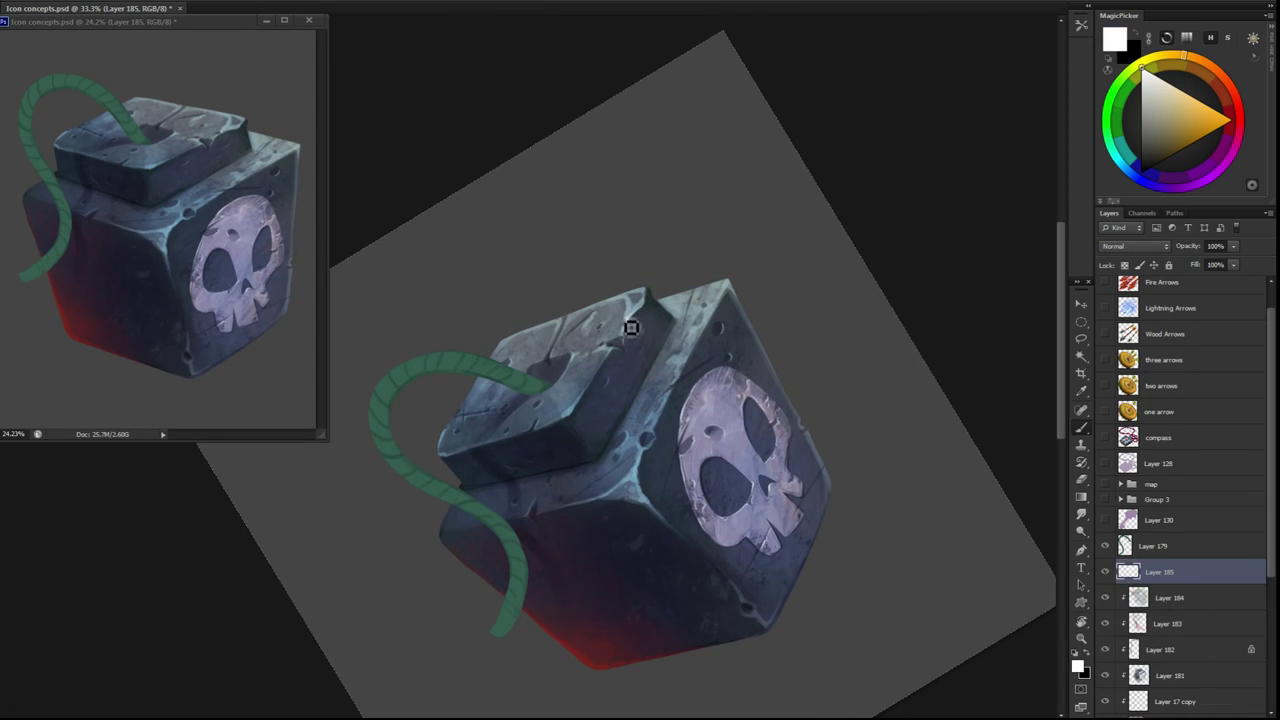
drag(614, 350, 606, 360)
mouse_move(647, 464)
mouse_down()
mouse_move(394, 421)
mouse_move(644, 363)
mouse_move(657, 206)
mouse_up()
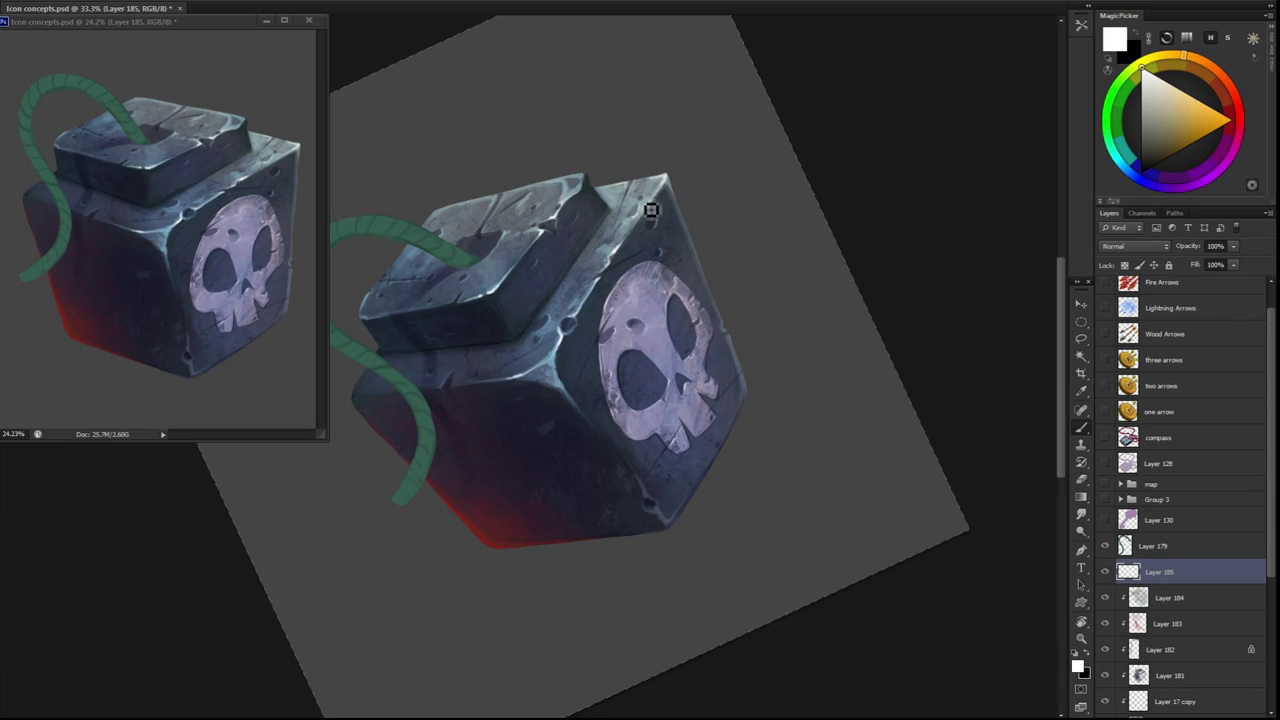
Save Icon concepts.psd and skip to the next song in the music player
key(ctrl+minus)
key(ctrl+minus)
key(Escape)
key(ctrl+s)
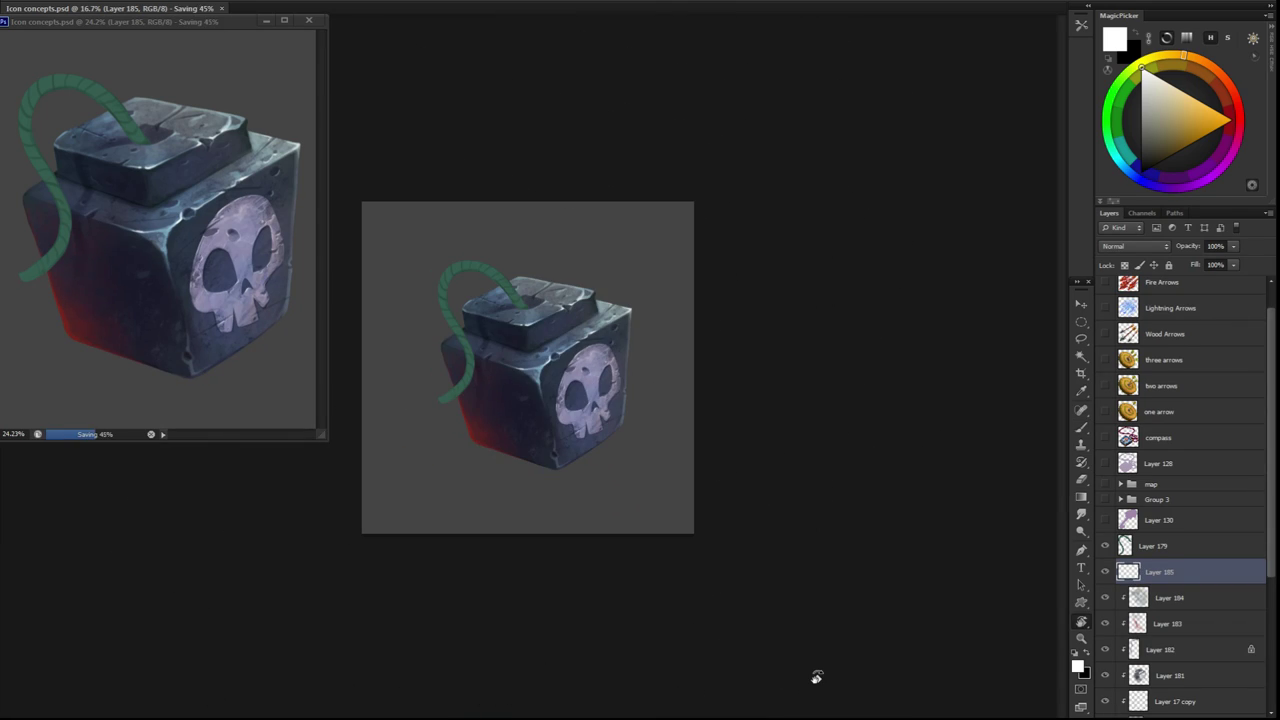
key(alt+Tab)
click(292, 562)
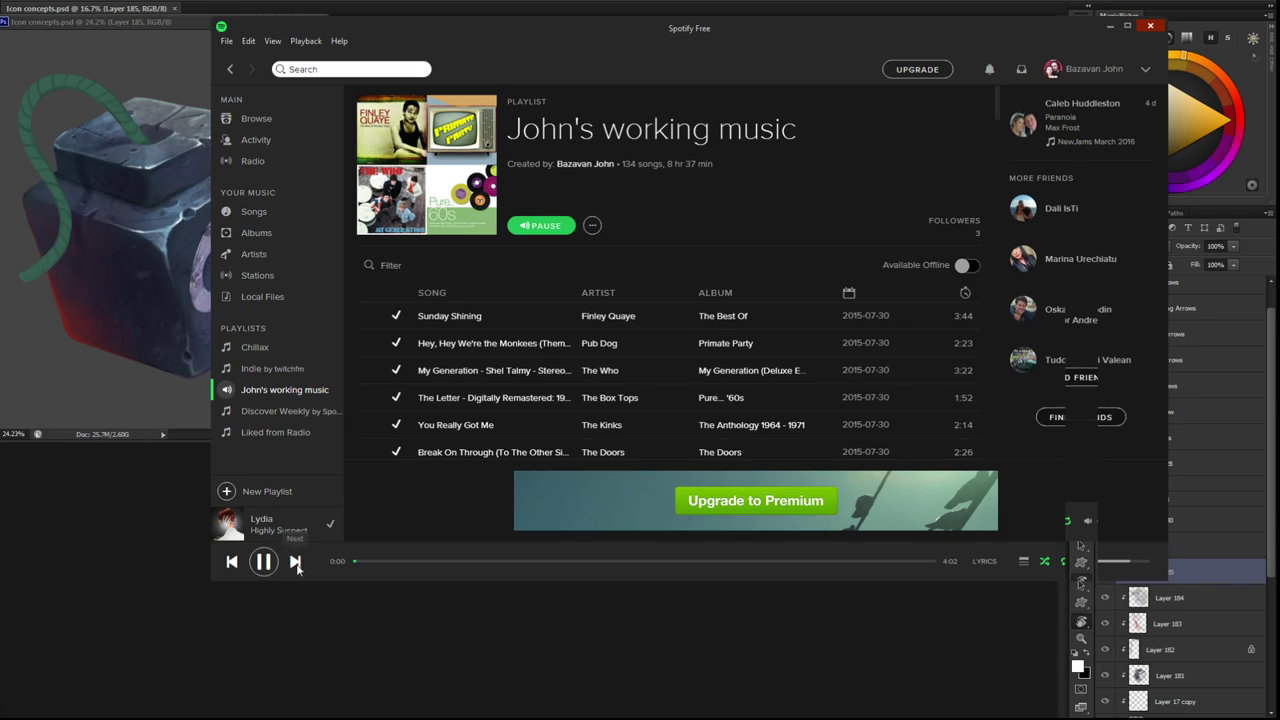
click(321, 625)
Darken the rope on Layer 179 with Hue/Saturation Lightness -48
key(ctrl+plus)
key(alt+bracketright)
key(ctrl+u)
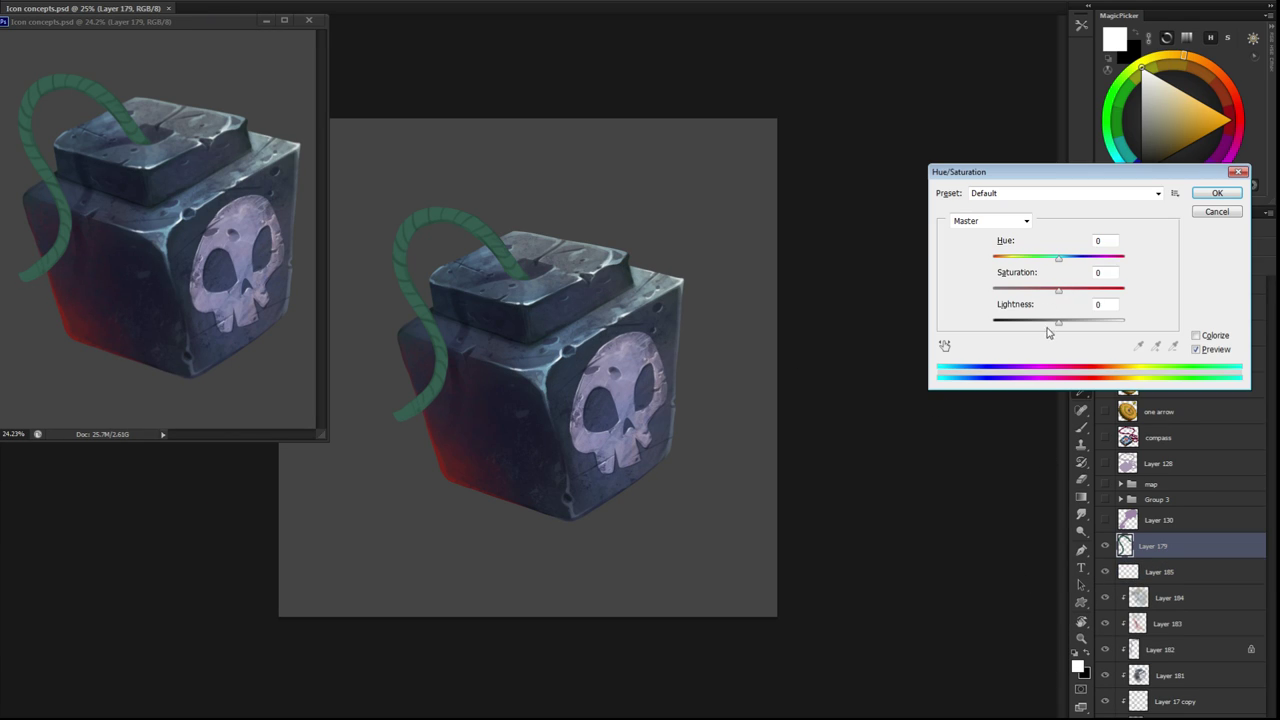
drag(1059, 320, 1028, 326)
key(Return)
Rotate and scroll the view to inspect the darkened rope along its length
drag(700, 400, 874, 137)
scroll(874, 137, up, 3)
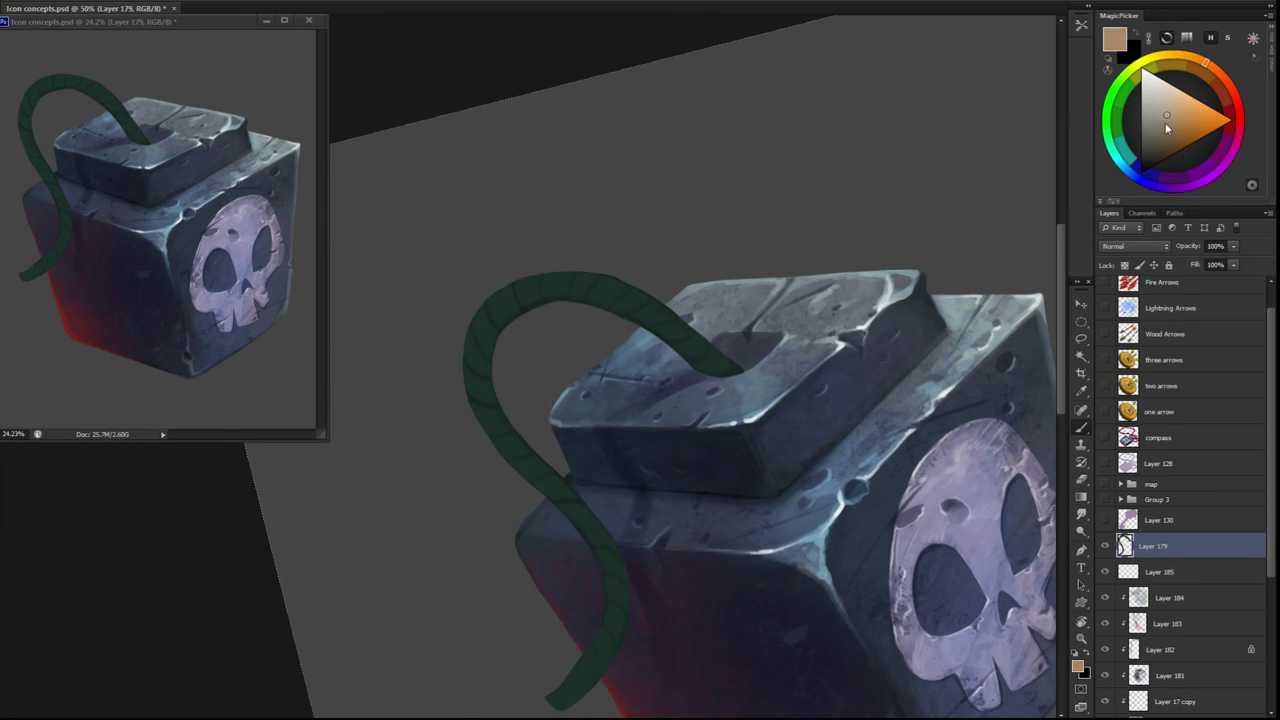
drag(560, 320, 578, 393)
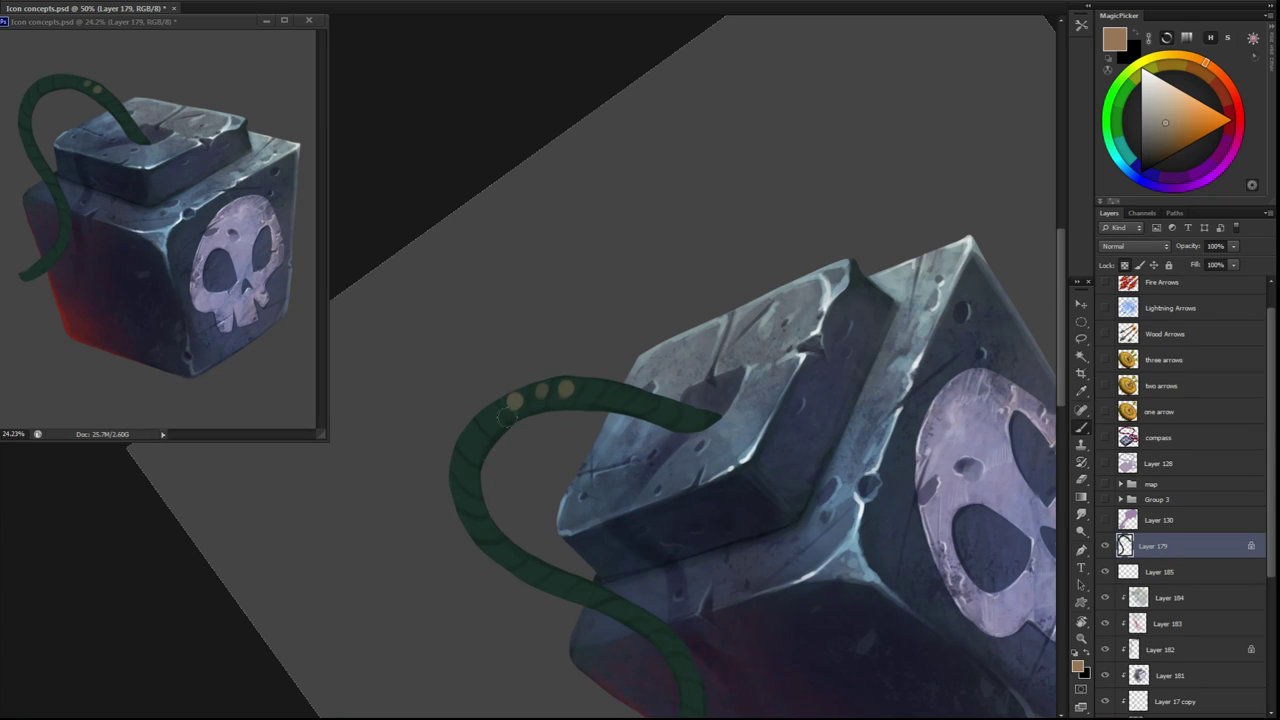
key(Escape)
drag(612, 484, 565, 511)
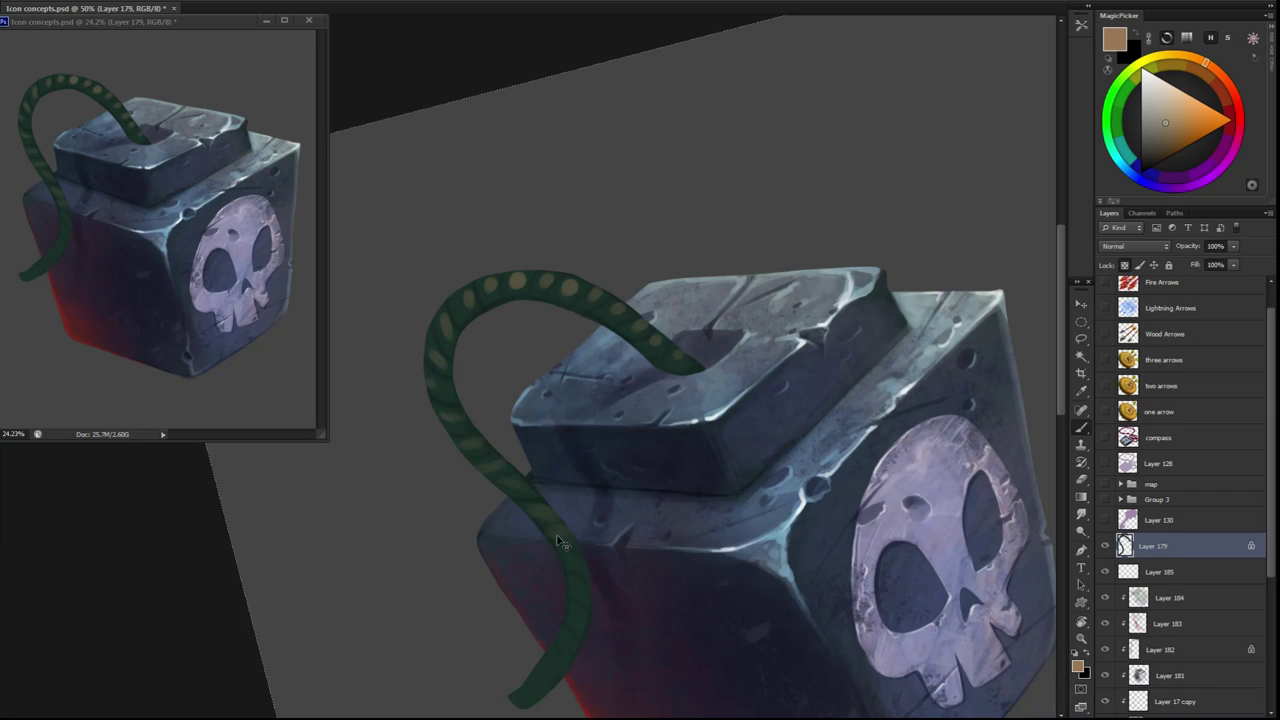
scroll(560, 541, down, 1)
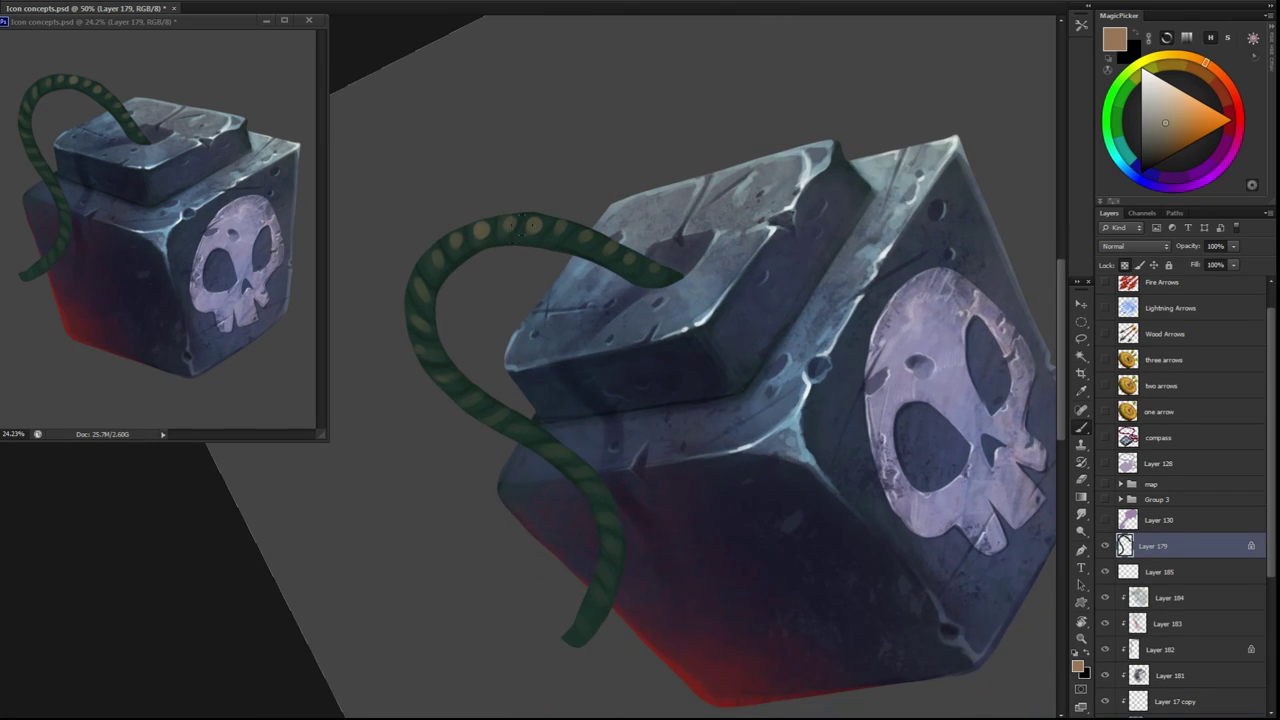
drag(629, 262, 541, 465)
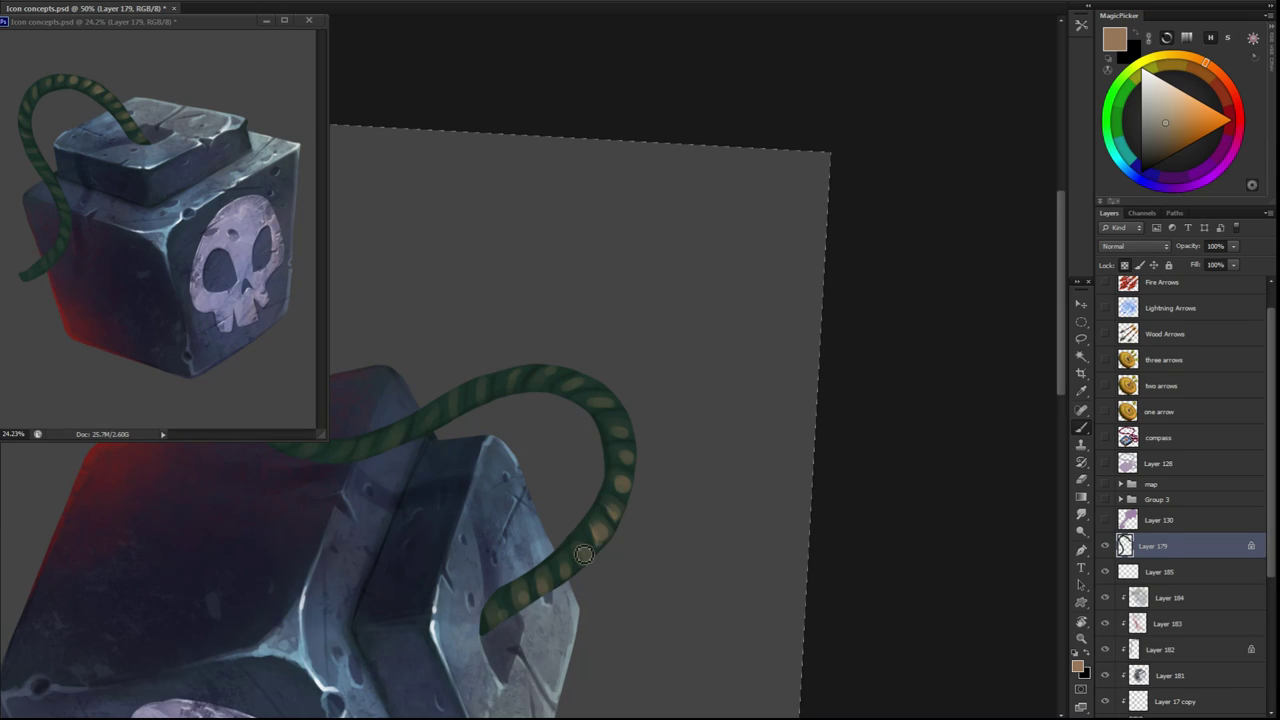
drag(625, 498, 430, 270)
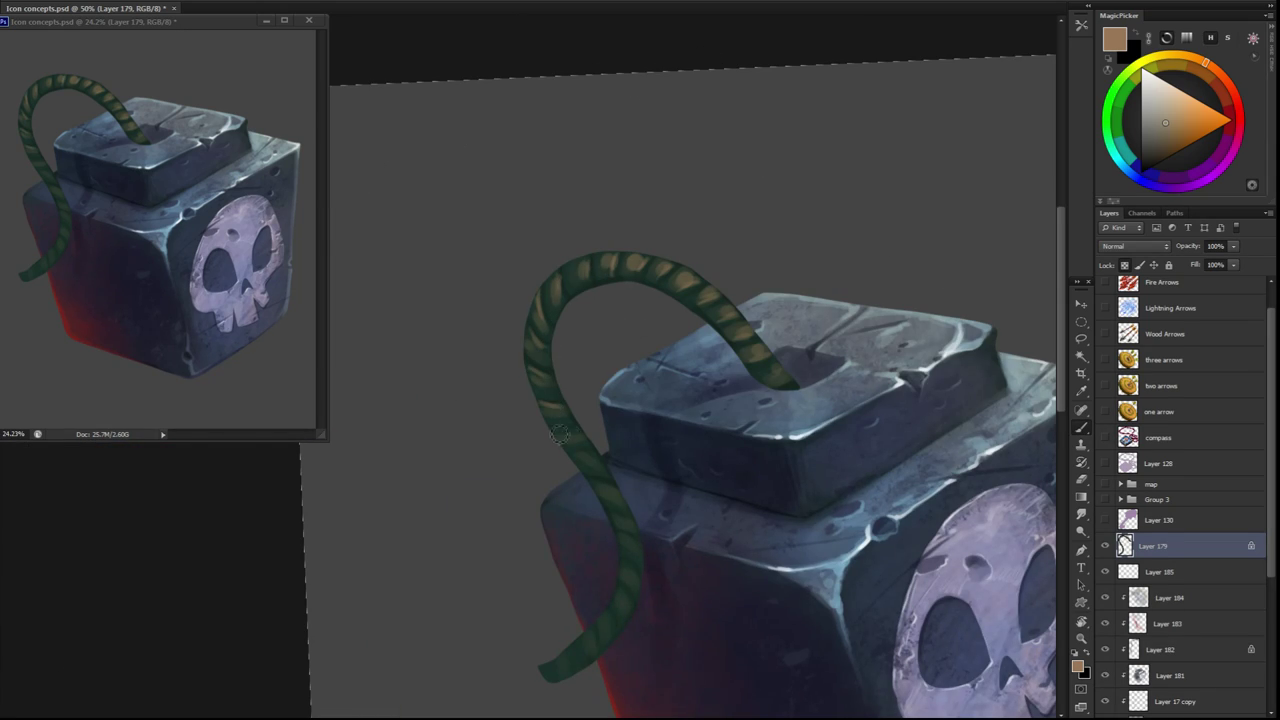
drag(568, 440, 591, 335)
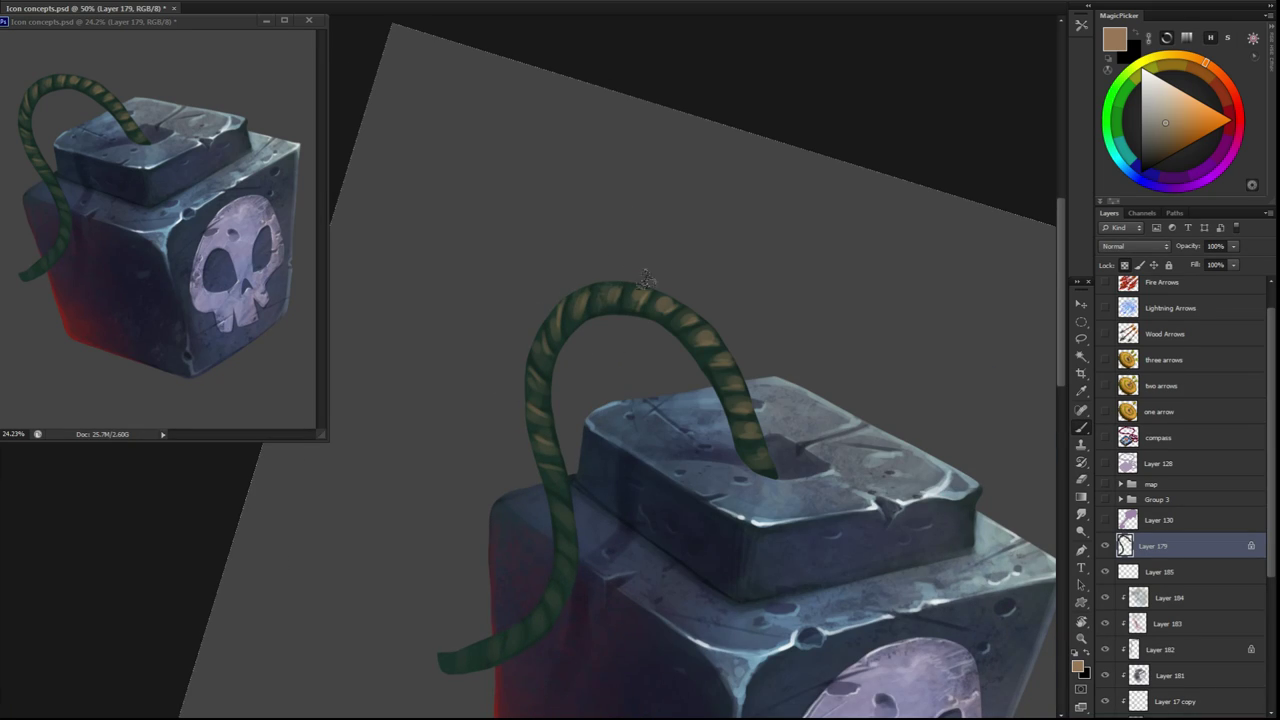
Sample the rope's dark green and open the blend mode list
alt+click(545, 443)
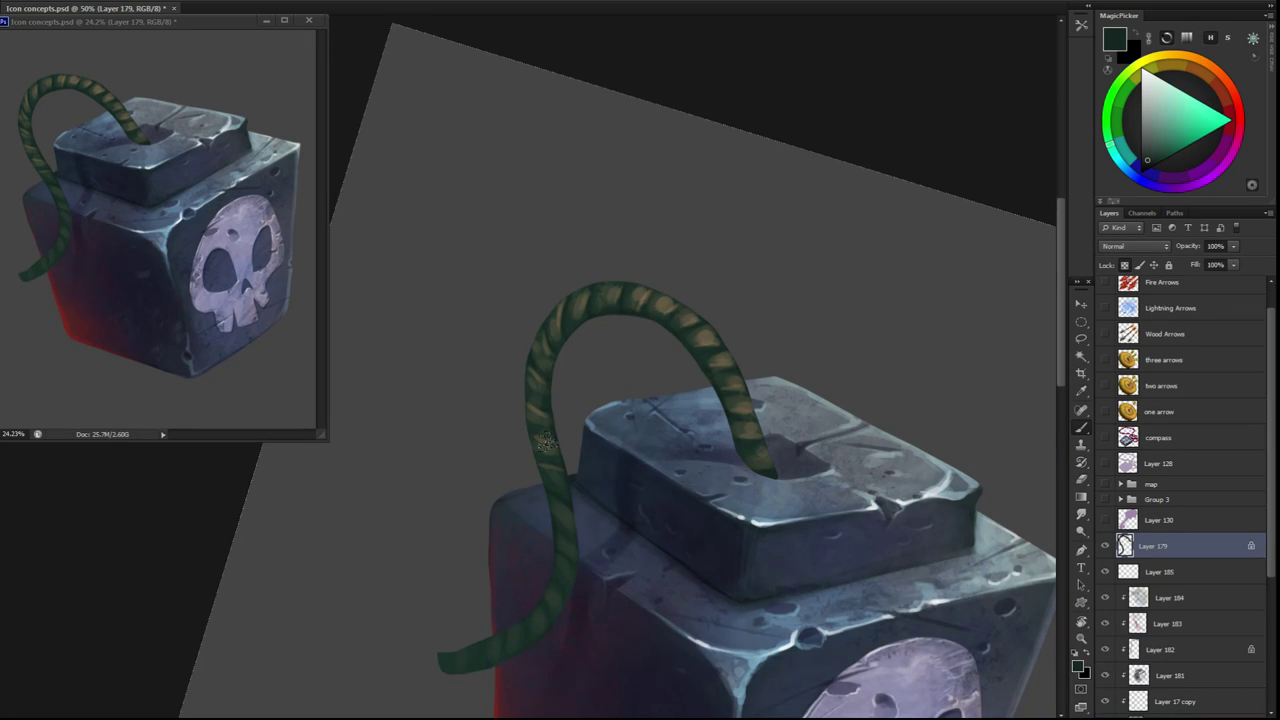
key(ctrl+minus)
key(ctrl+minus)
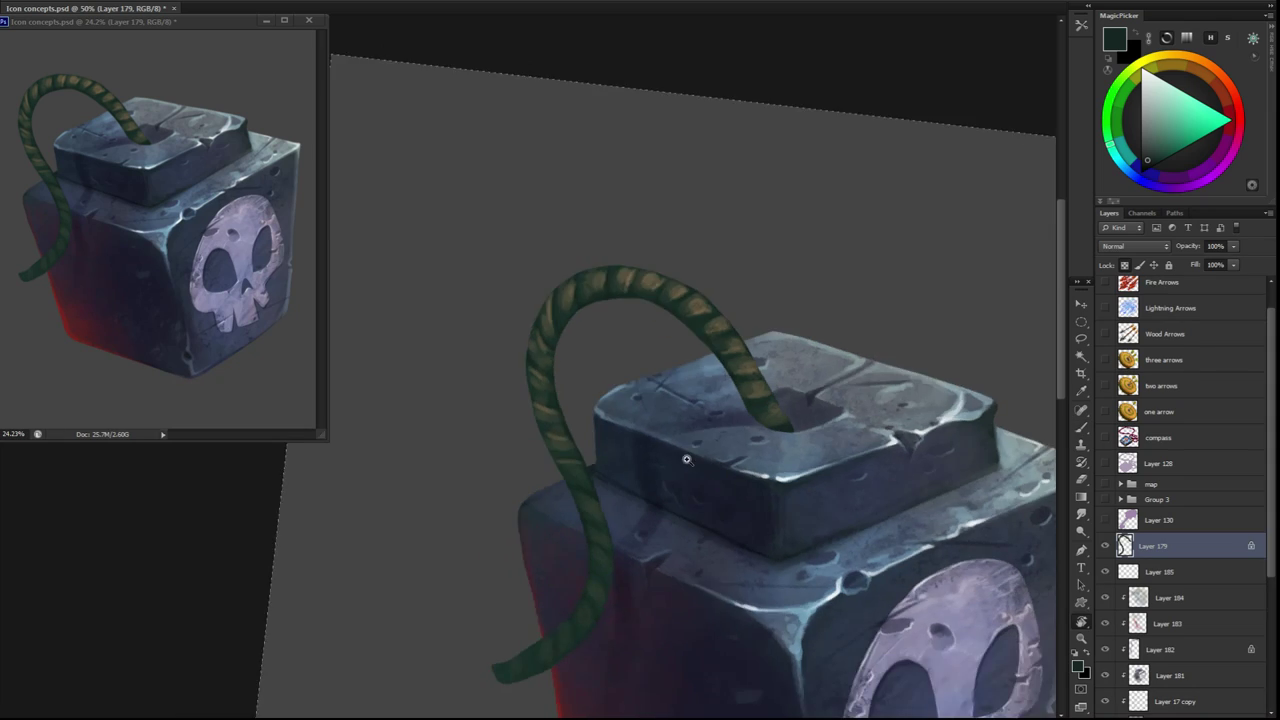
right_click(565, 213)
key(Escape)
shift+right_click(183, 115)
Sample purple and orange colours from the artwork while rotating the view
key(Escape)
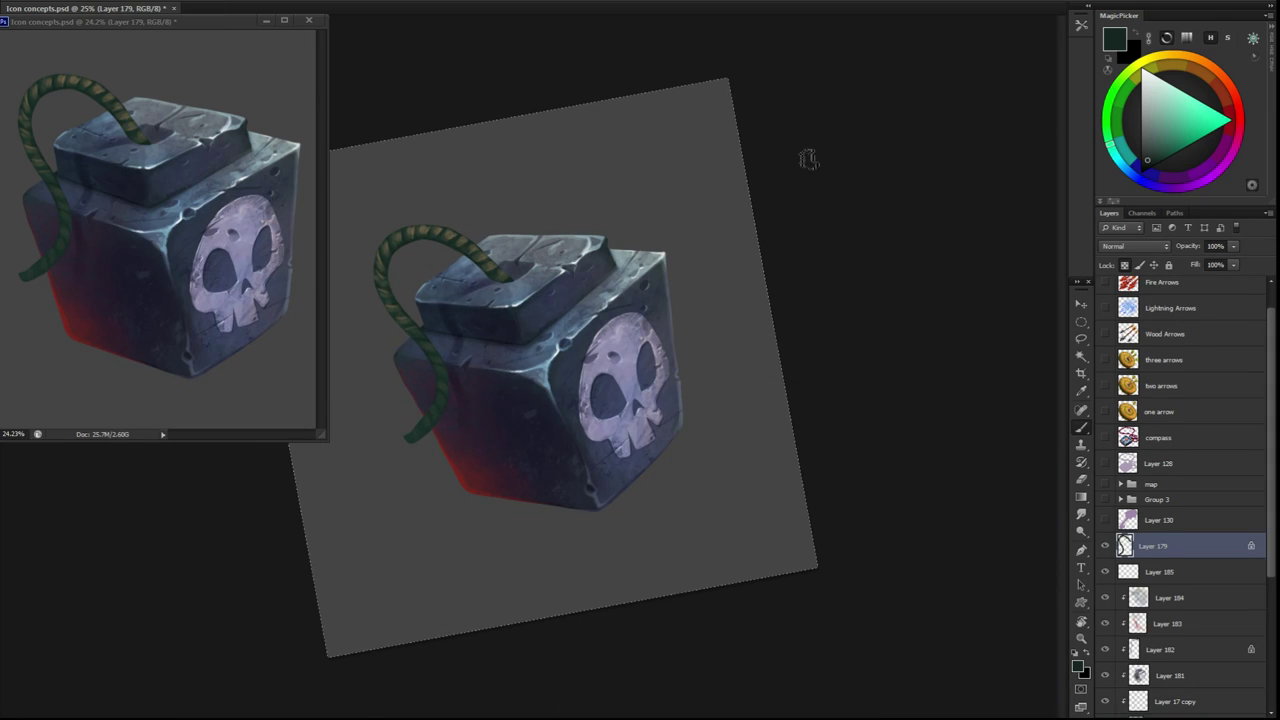
alt+click(121, 111)
key(r)
drag(623, 223, 415, 278)
key(Escape)
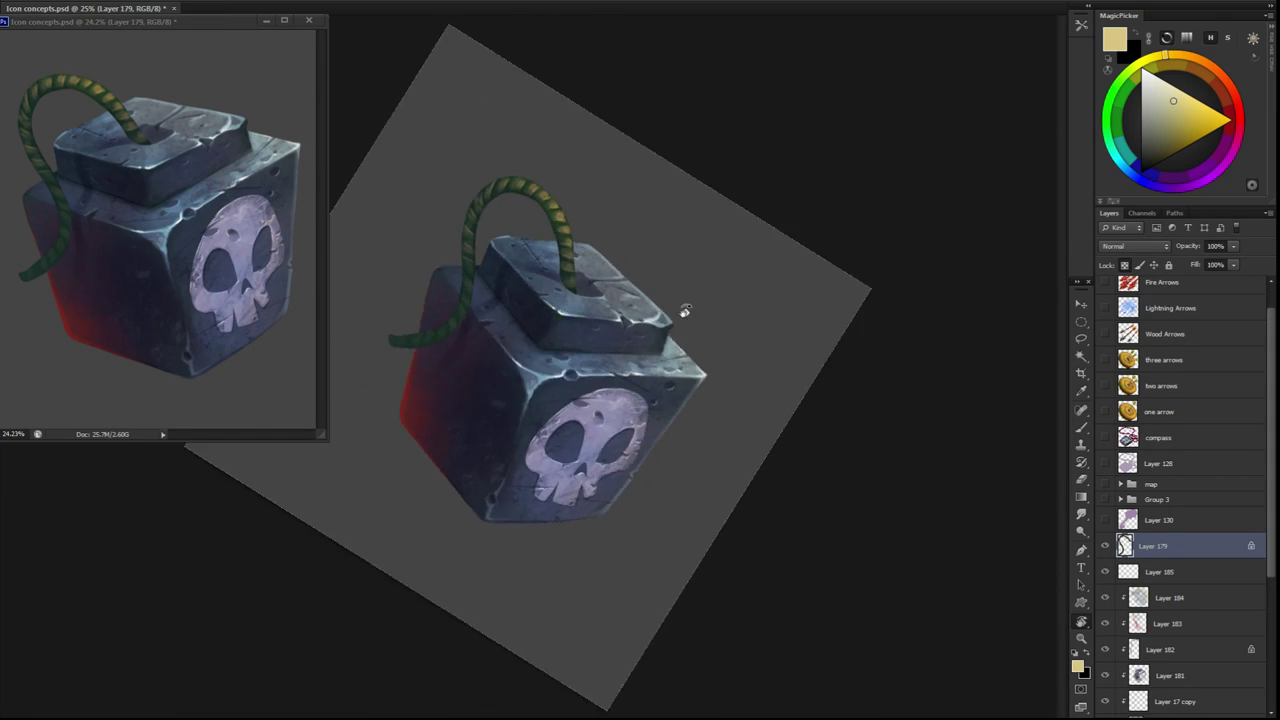
alt+click(455, 222)
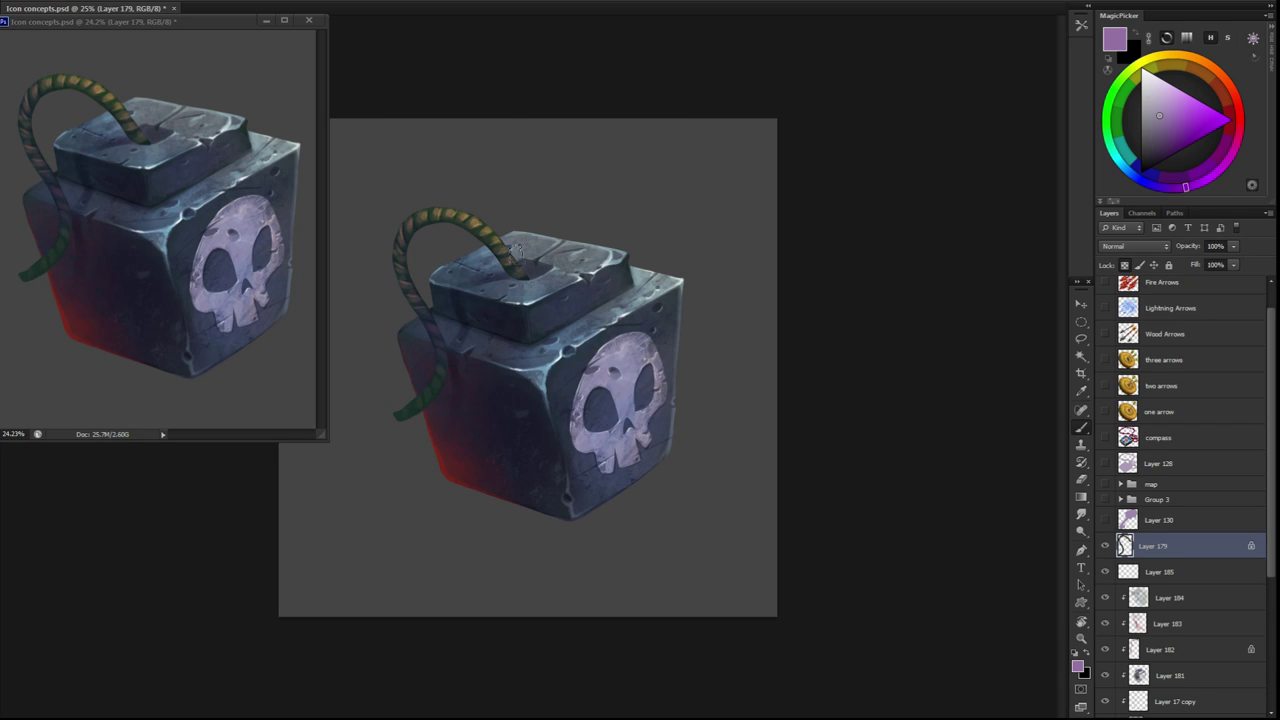
drag(518, 250, 467, 437)
alt+click(467, 437)
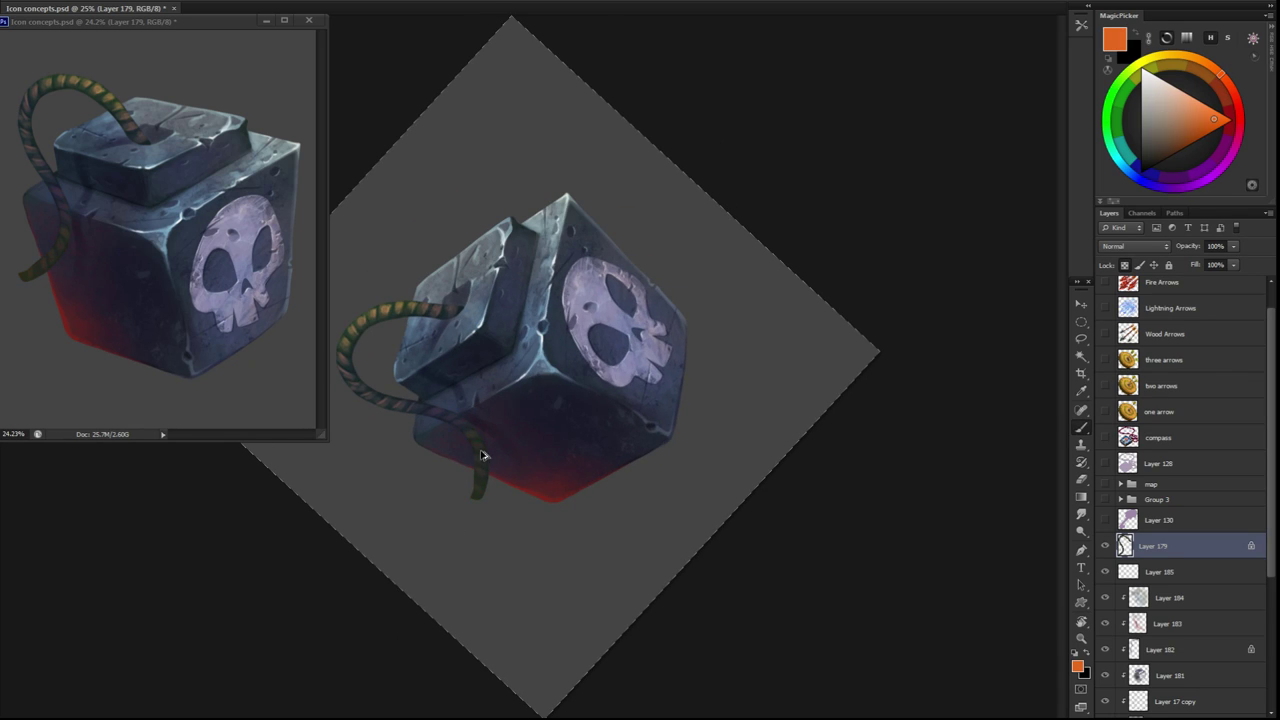
Add new Layer 186 above Layer 185 and zoom in on the fuse tip
drag(645, 411, 594, 541)
key(ctrl+plus)
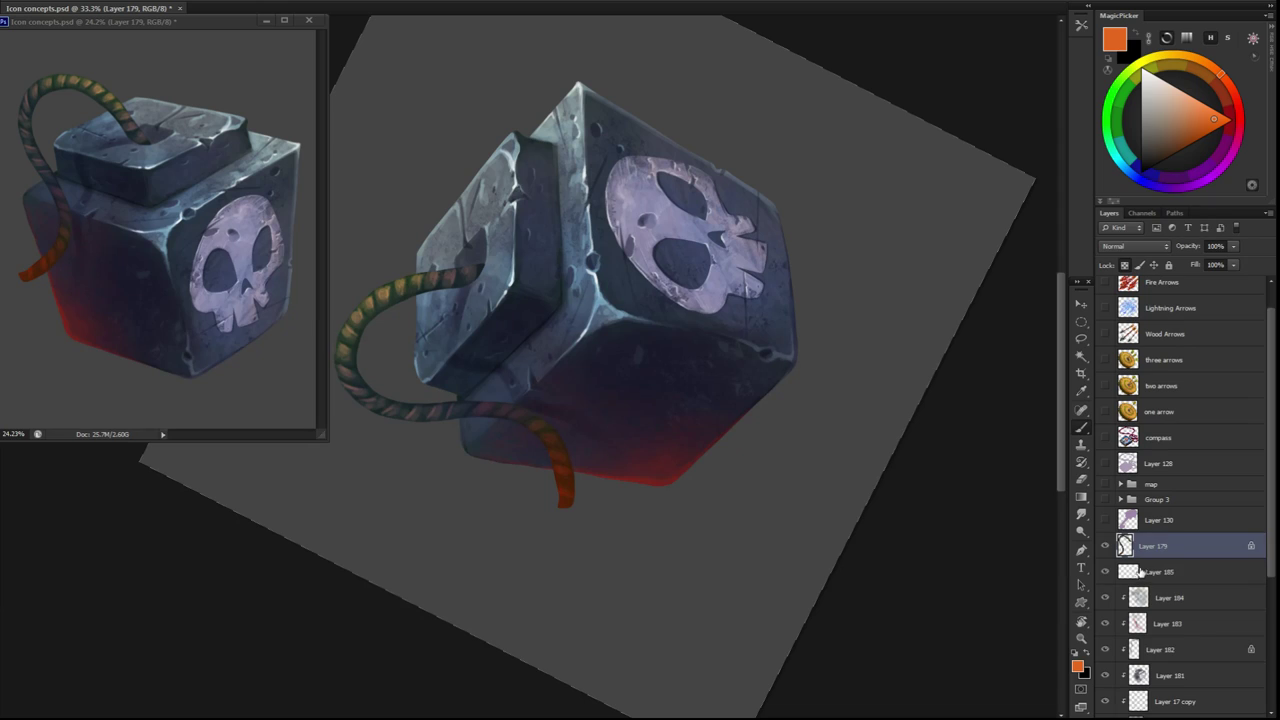
click(1140, 571)
key(ctrl+shift+alt+n)
key(Escape)
key(ctrl+plus)
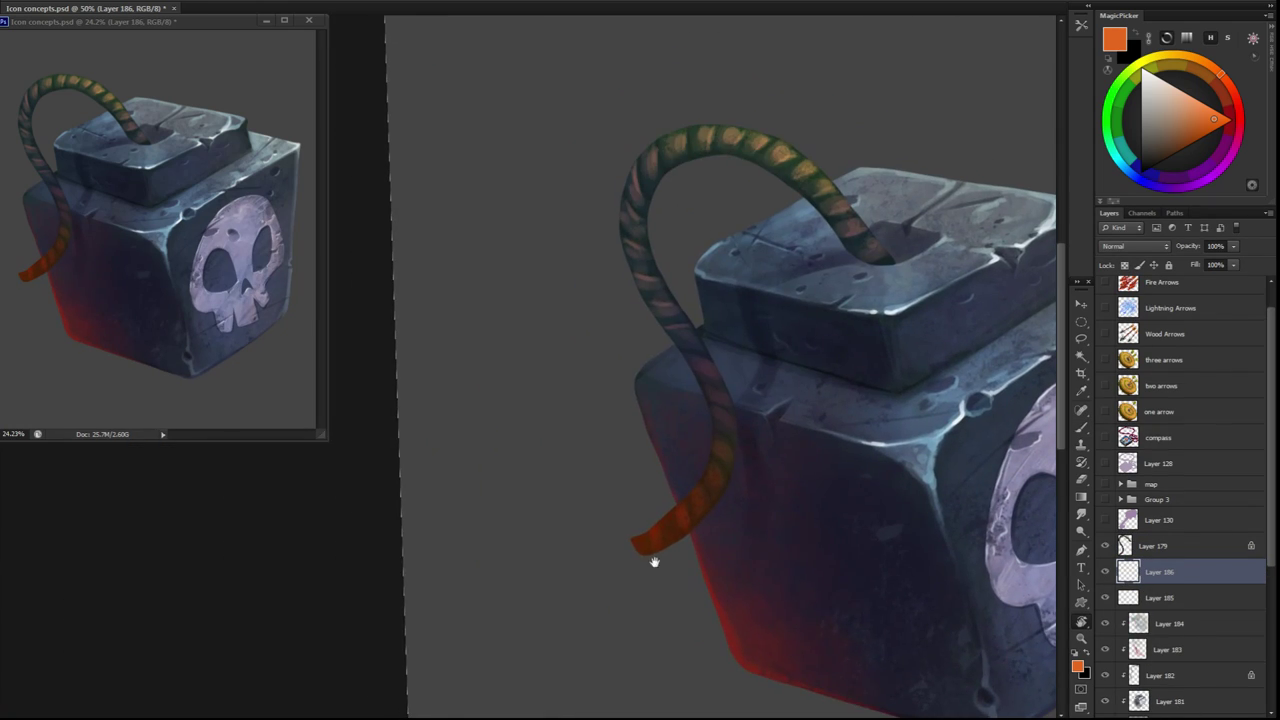
Lasso a star shape at the fuse tip and paint it orange-yellow, then lighter yellow
key(l)
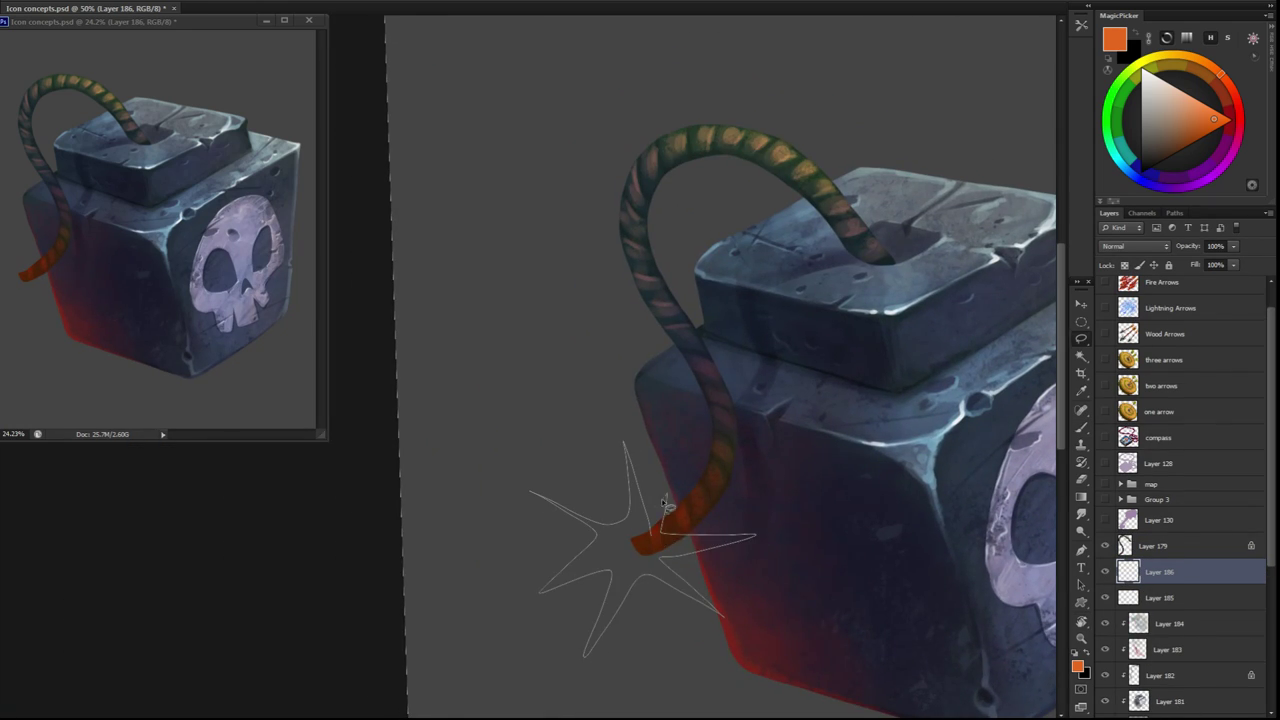
mouse_move(665, 505)
mouse_down()
mouse_move(605, 500)
mouse_move(630, 540)
mouse_move(530, 485)
mouse_move(640, 530)
mouse_move(625, 480)
mouse_up()
key(b)
click(1208, 133)
click(1213, 116)
drag(591, 600, 691, 566)
Radial-blur the star into a glow within a circular elliptical selection
key(m)
mouse_move(432, 300)
mouse_down()
mouse_move(660, 586)
mouse_move(834, 680)
mouse_up()
key(ctrl+f)
key(r)
drag(660, 665, 752, 672)
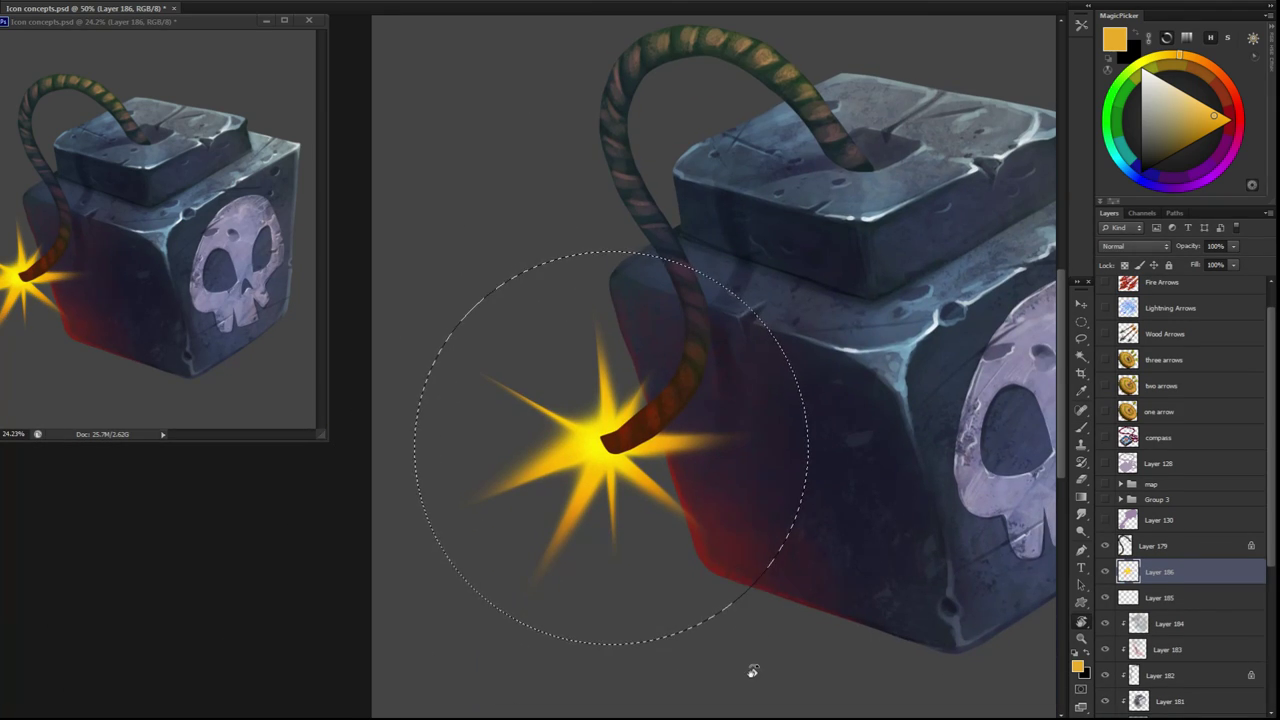
Duplicate the glowing star to a new layer and rotate the copy
key(ctrl+j)
key(ctrl+t)
key(Return)
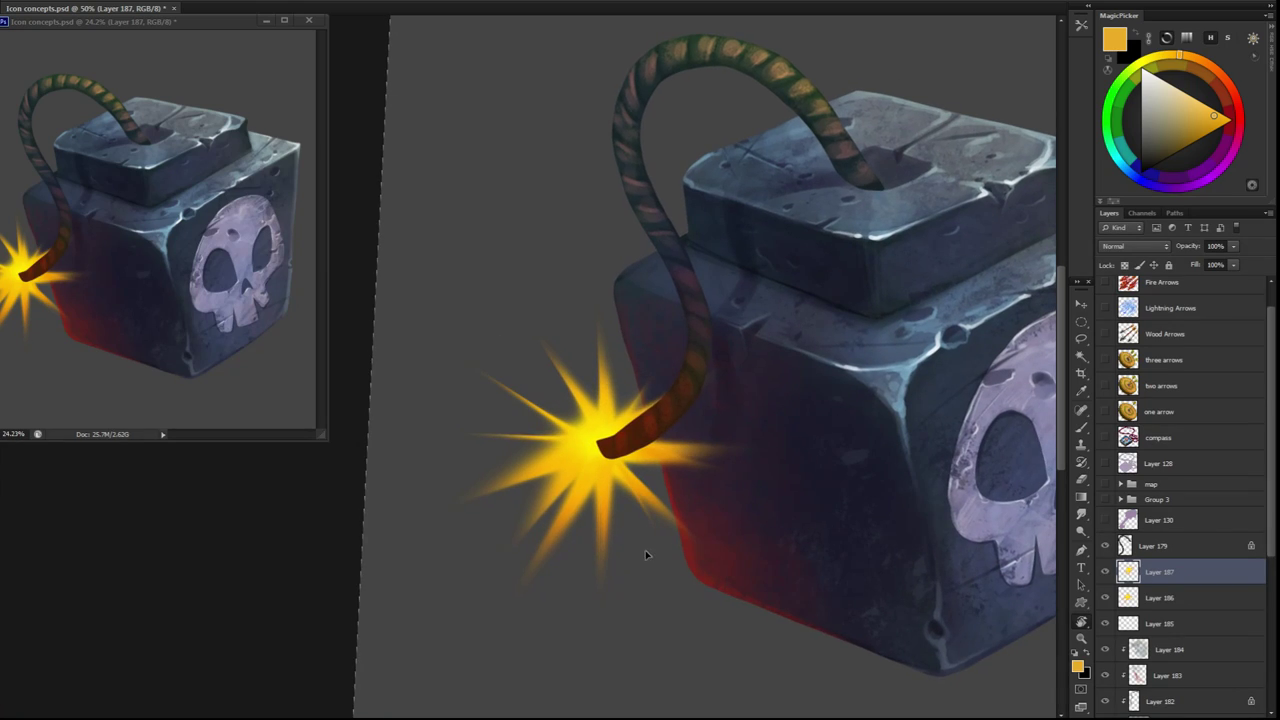
key(ctrl+minus)
key(ctrl+minus)
key(ctrl+minus)
drag(378, 334, 505, 470)
key(ctrl+t)
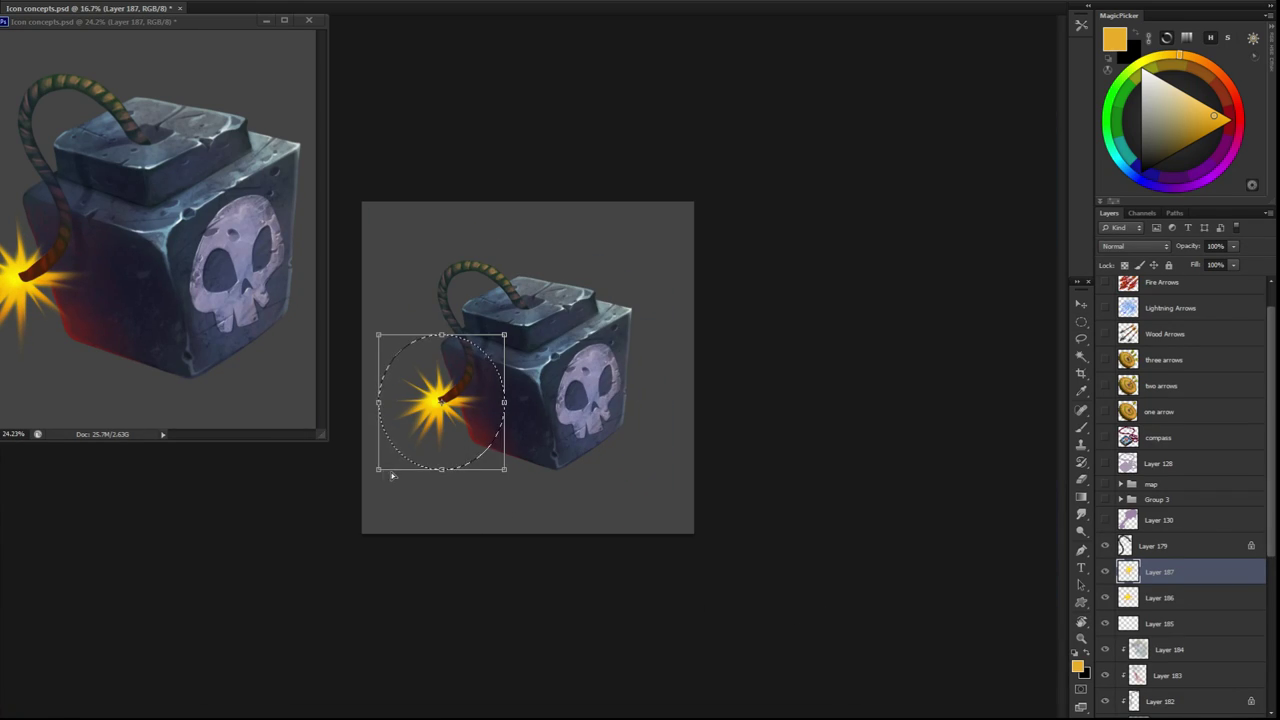
drag(391, 472, 372, 432)
key(Return)
Paste the sparks photo as Layer 188
key(r)
drag(530, 450, 580, 470)
drag(470, 464, 717, 600)
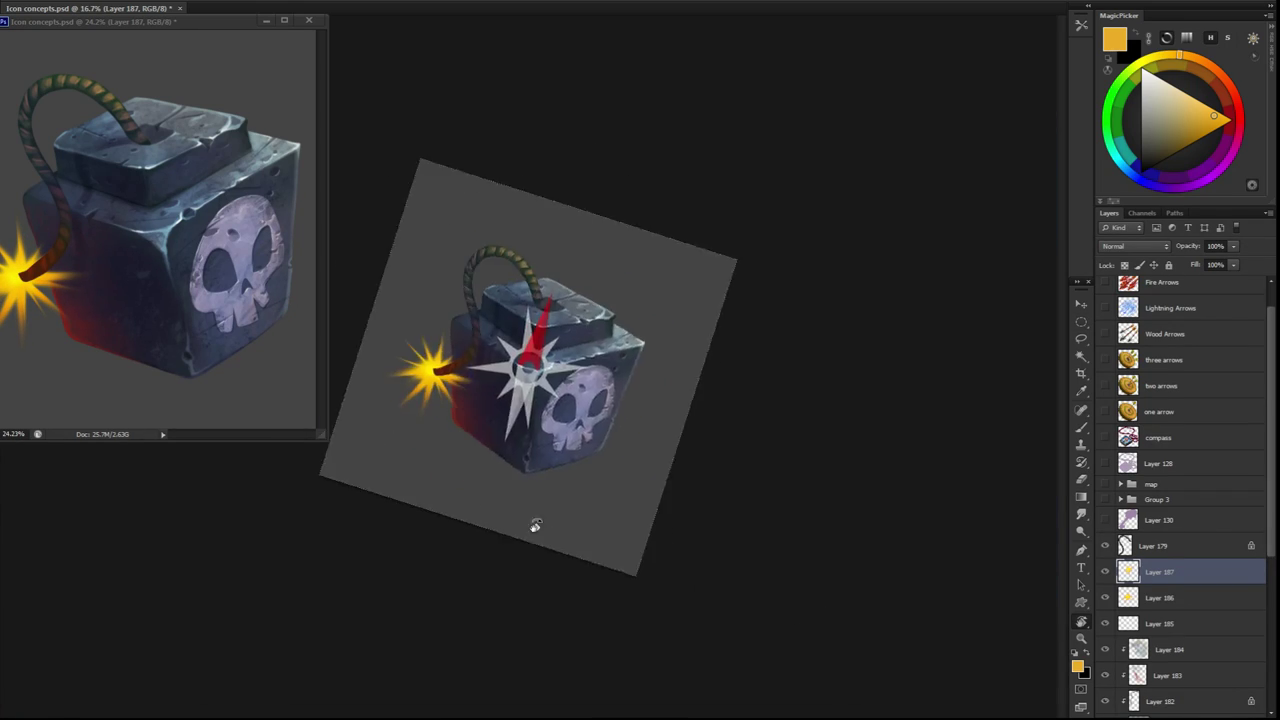
key(ctrl+plus)
key(ctrl+plus)
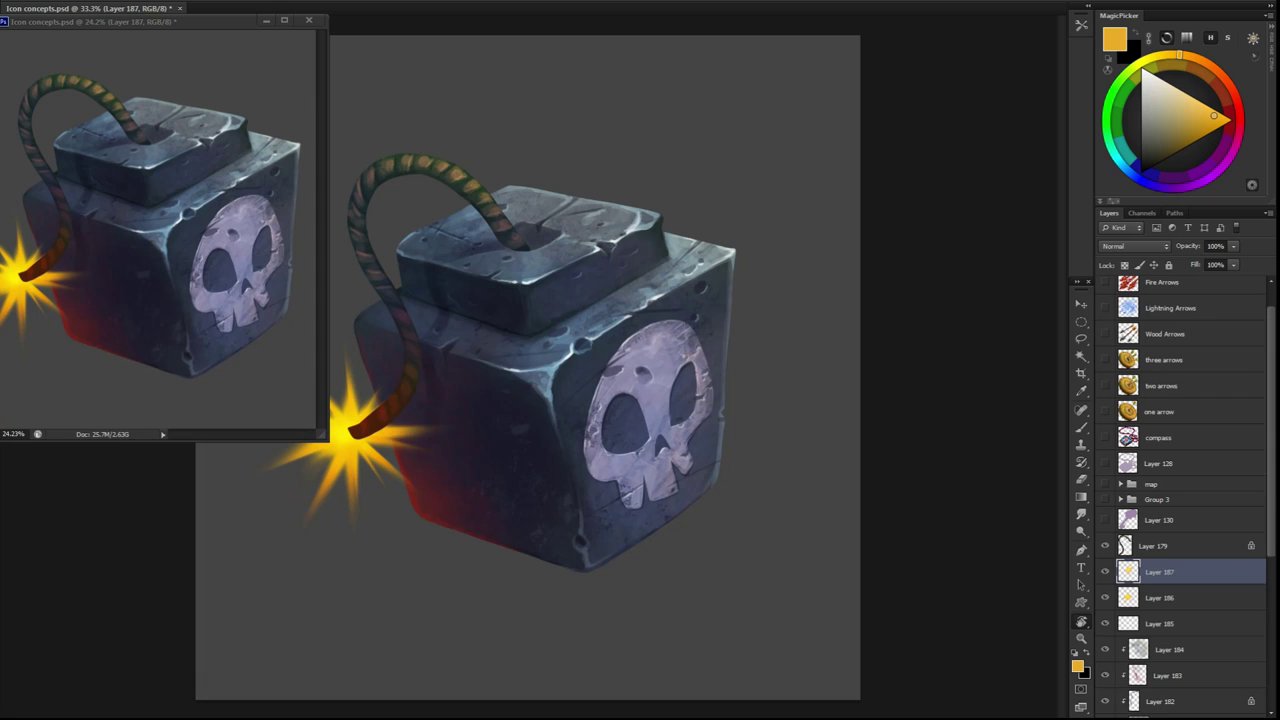
key(ctrl+v)
Set the sparks photo to Color Dodge and scale it down onto the fuse tip
click(1135, 246)
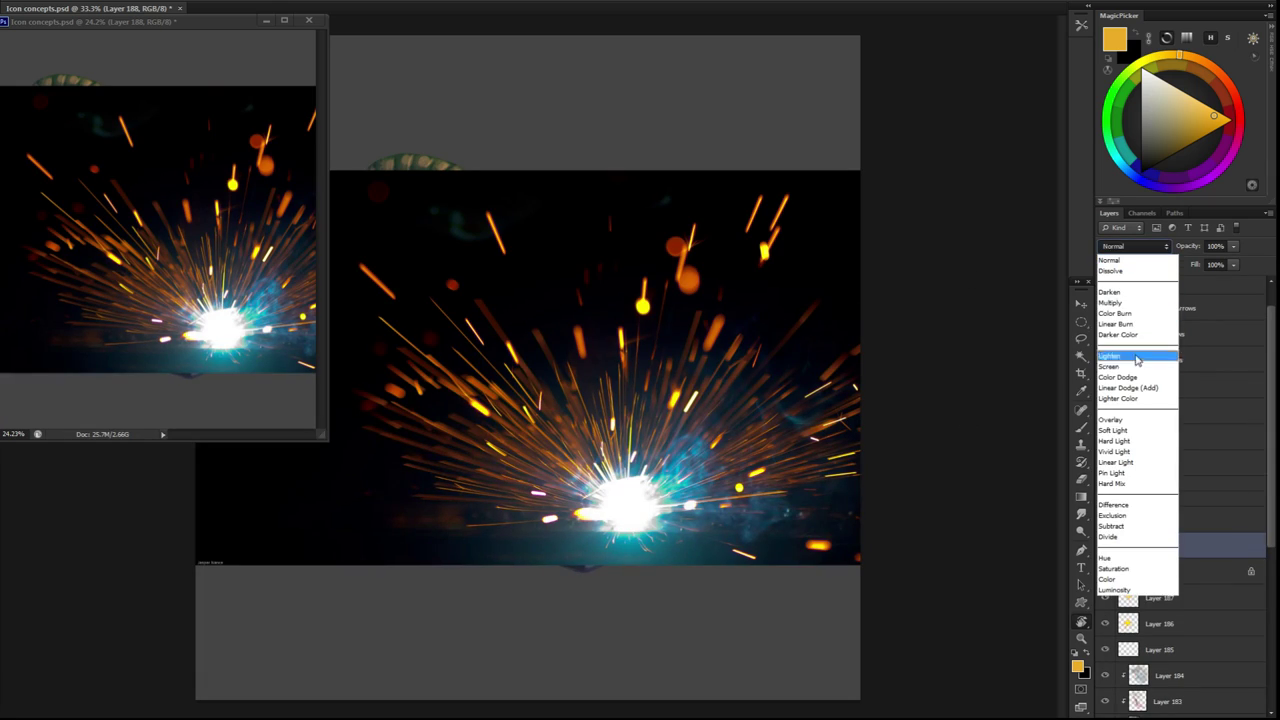
click(1140, 357)
key(ctrl+t)
mouse_move(862, 560)
mouse_down()
mouse_move(873, 510)
mouse_move(800, 450)
mouse_up()
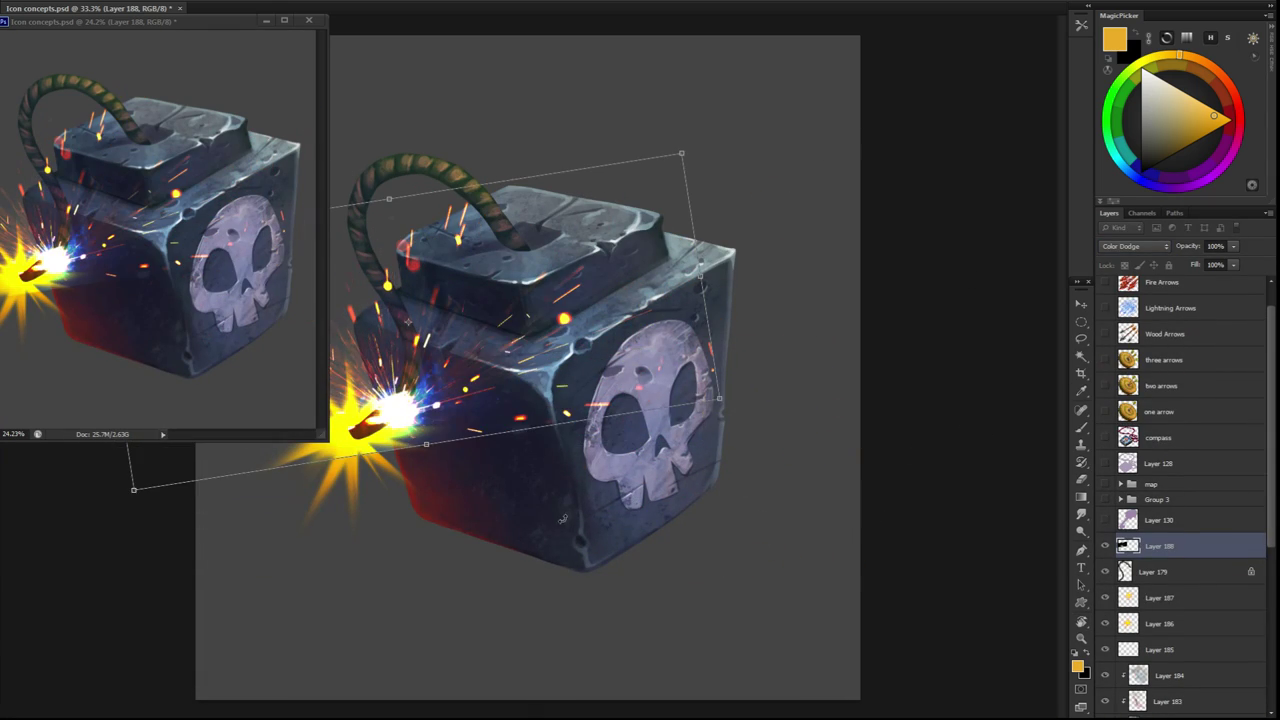
drag(150, 520, 160, 565)
key(ctrl+plus)
drag(647, 546, 599, 554)
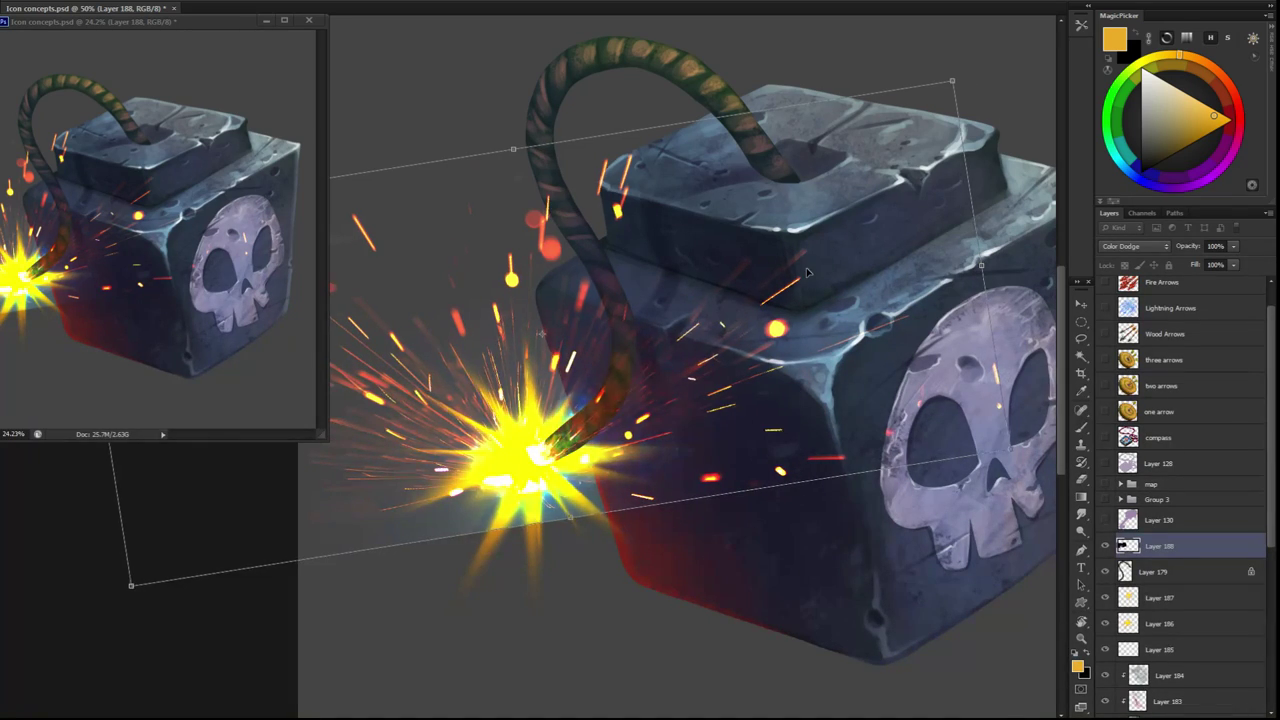
mouse_move(952, 80)
mouse_down()
mouse_move(790, 188)
mouse_move(630, 362)
mouse_move(697, 540)
mouse_up()
key(Return)
Duplicate the sparks layer, mask it, and paint out the lower glow with black
key(ctrl+j)
key(ctrl+t)
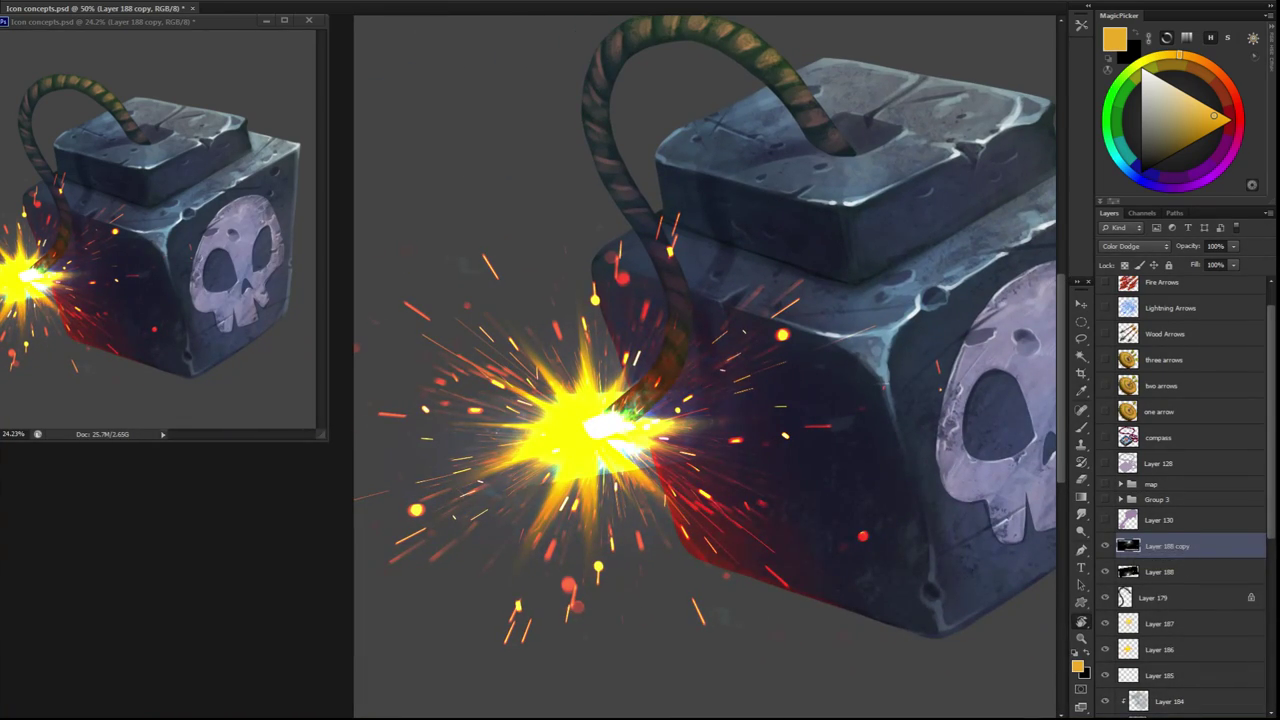
key(d)
key(b)
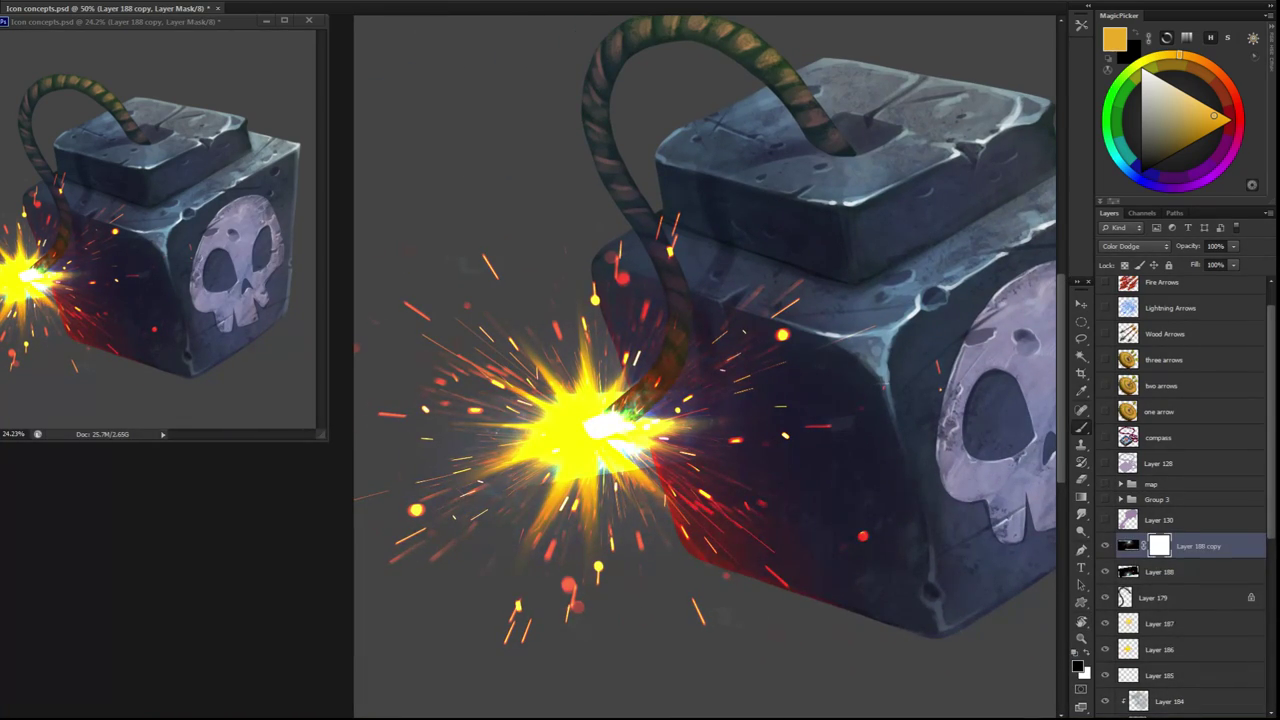
right_click(566, 214)
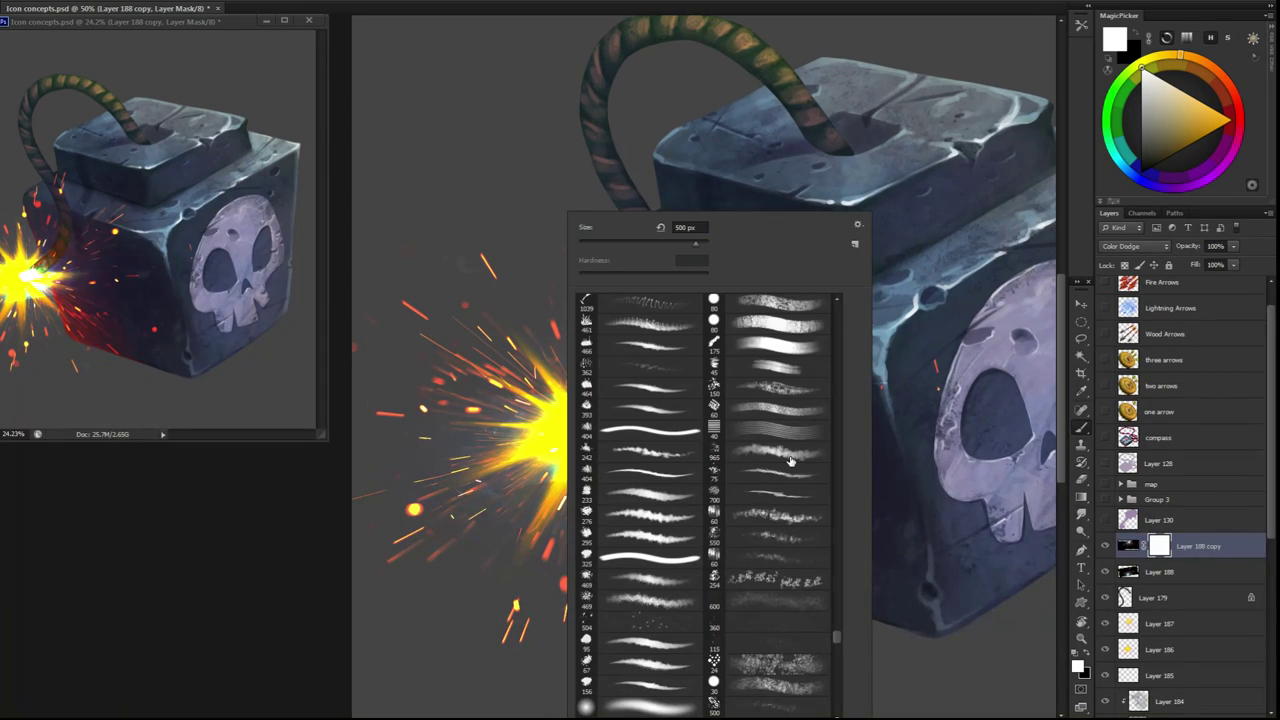
key(Return)
key(x)
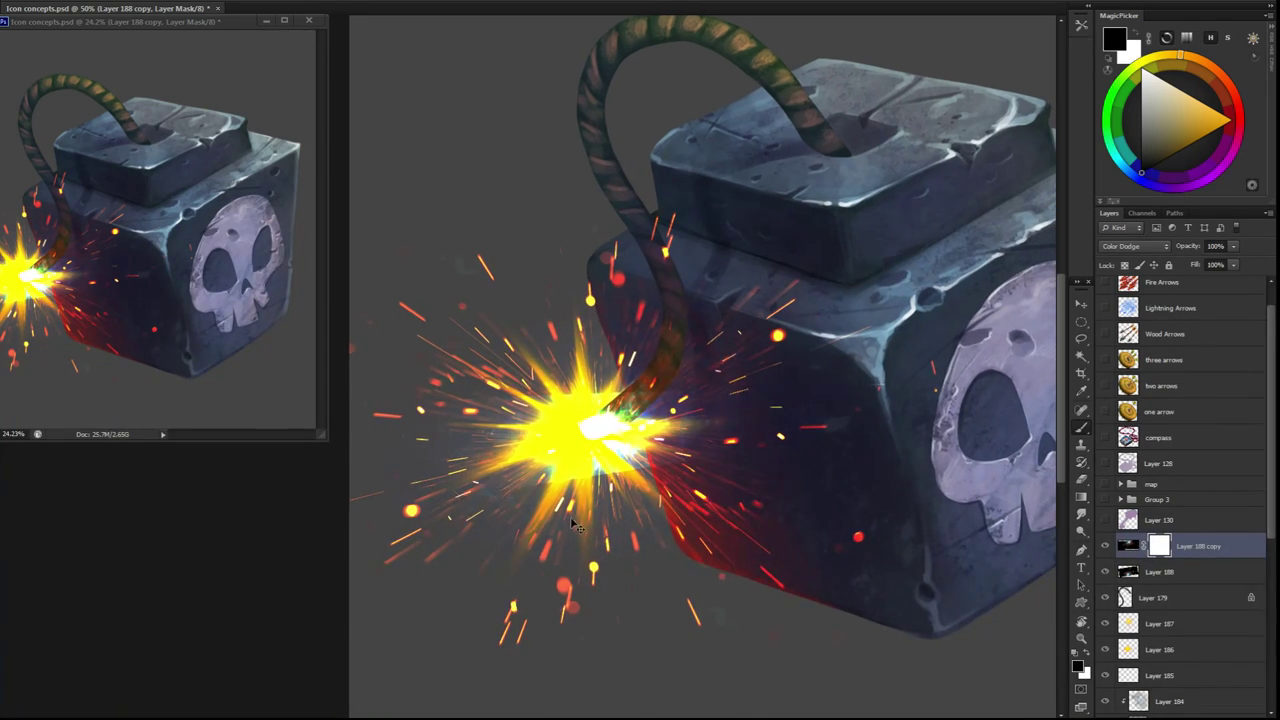
drag(480, 480, 640, 410)
drag(530, 530, 585, 485)
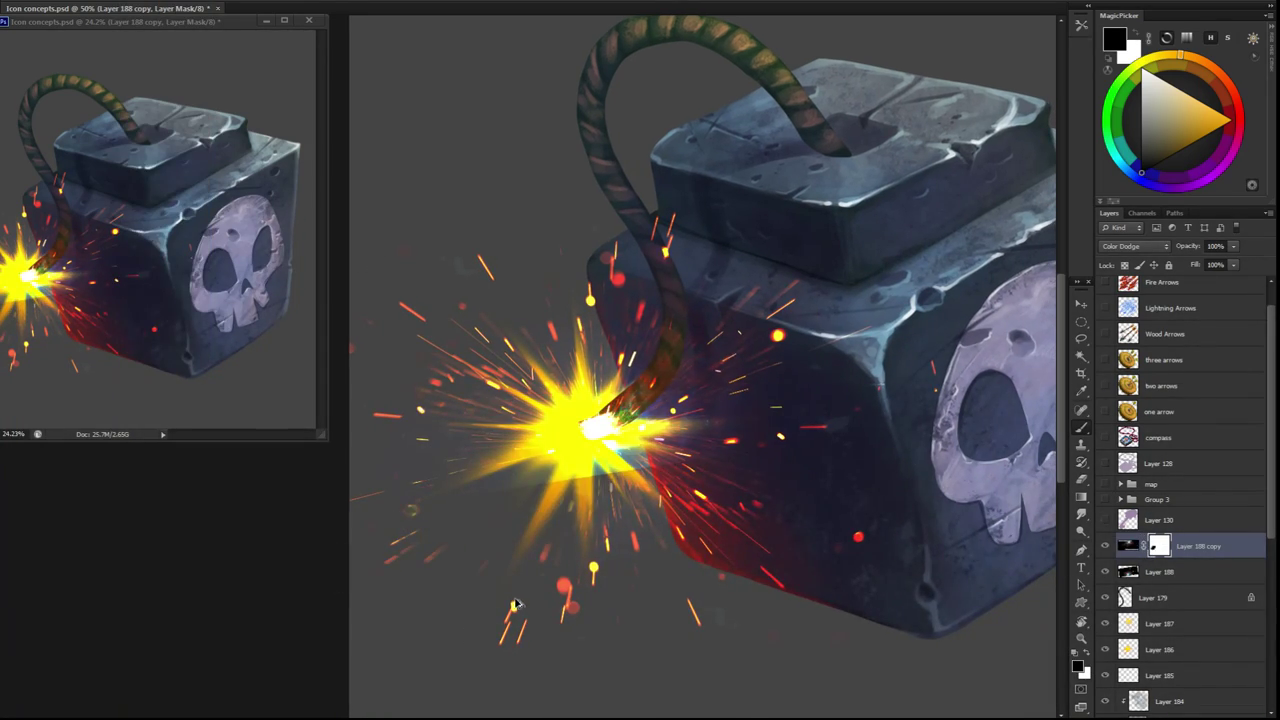
Dim stray lower-left sparks and copy the mask onto the original sparks layer, darkening glow around the fuse
right_click(558, 214)
key(Return)
drag(475, 490, 405, 514)
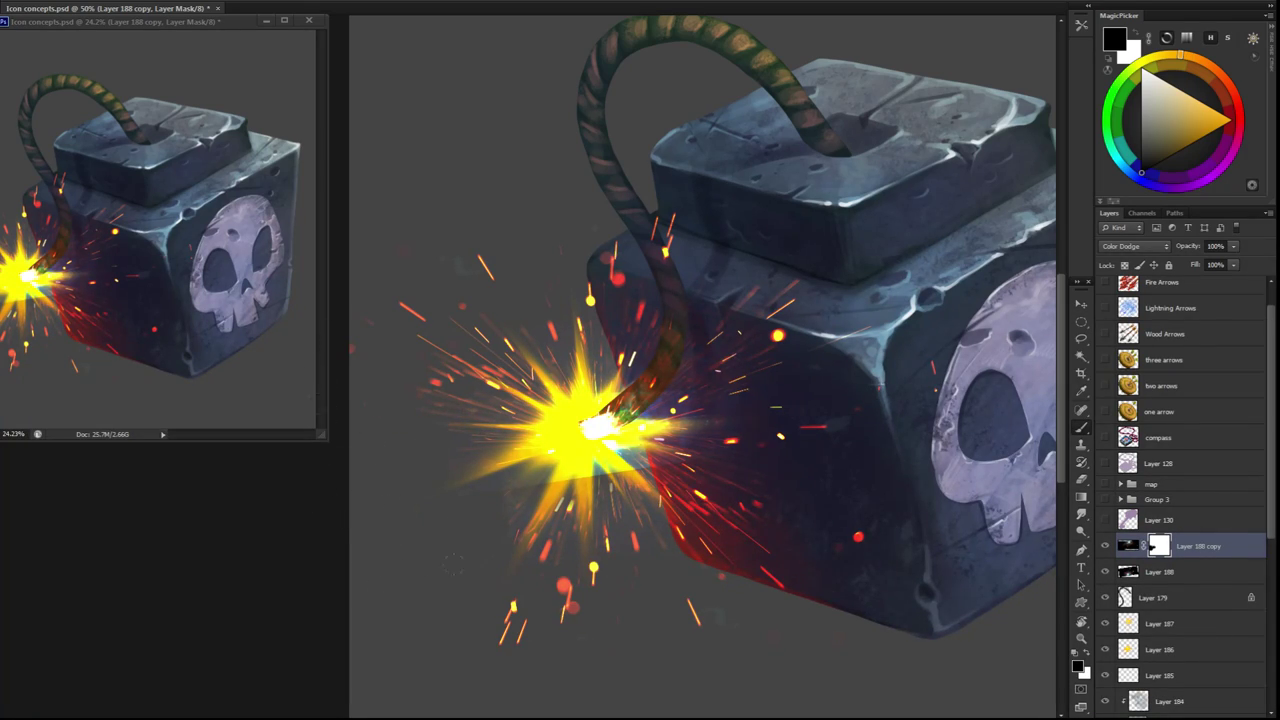
drag(1159, 545, 1159, 571)
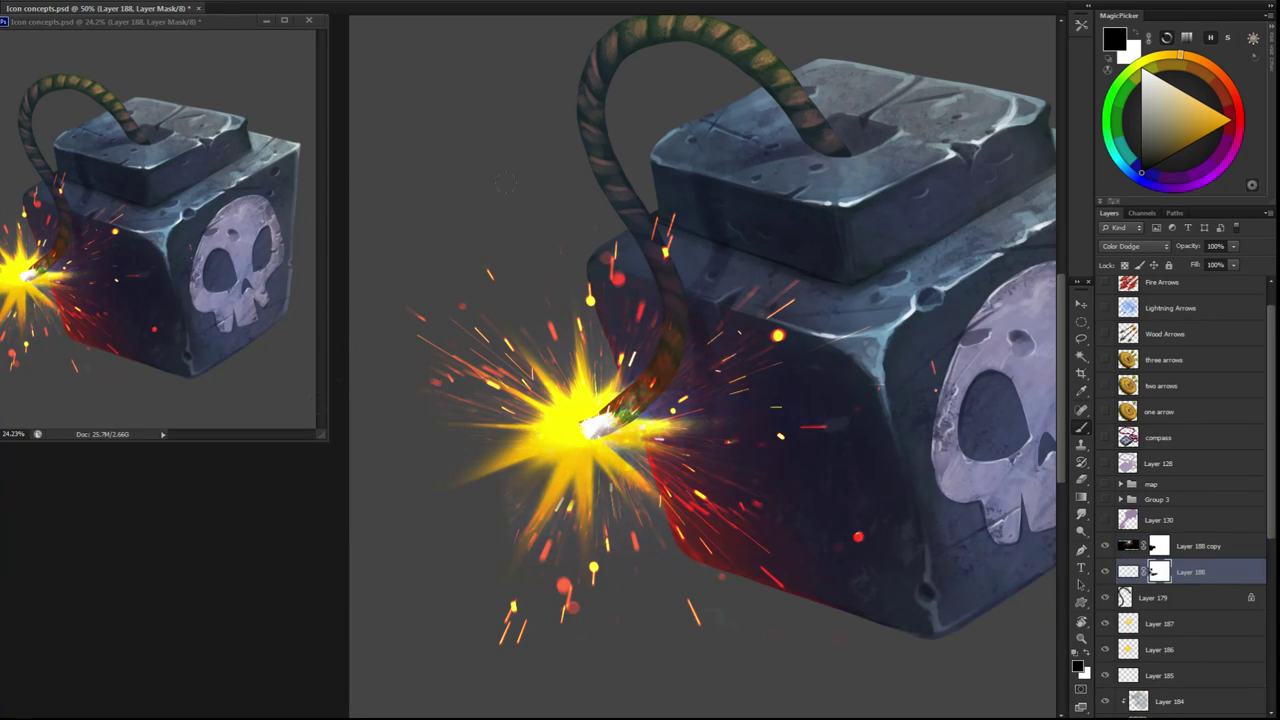
drag(622, 362, 672, 422)
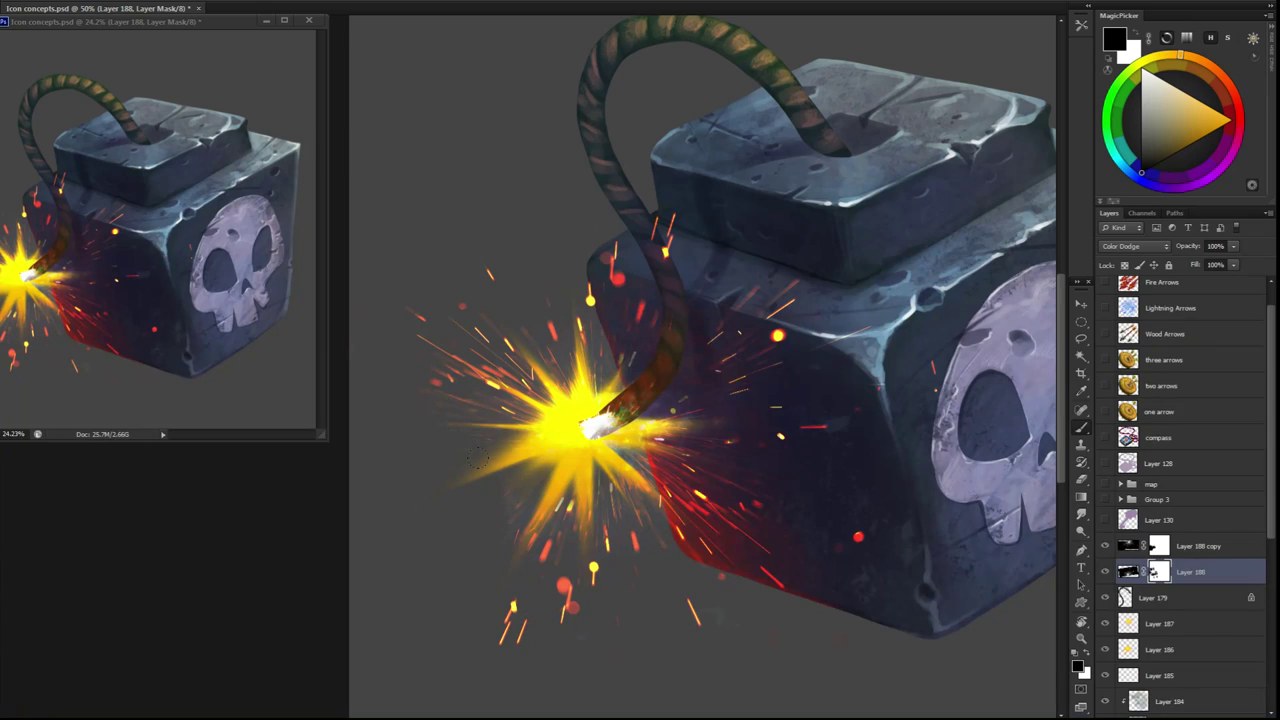
Switch between the two sparks layers while zooming and tilting to check the whole icon
key(alt+bracketright)
key(ctrl+minus)
key(ctrl+minus)
drag(700, 560, 521, 438)
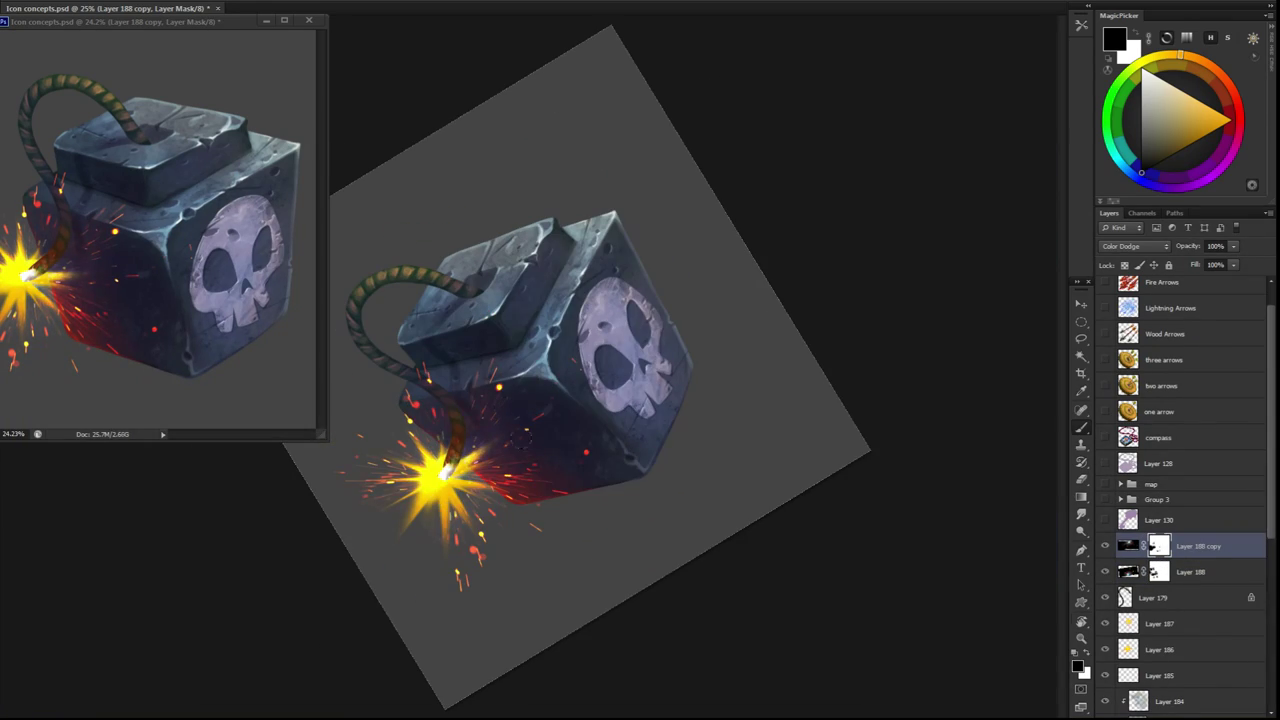
key(alt+bracketleft)
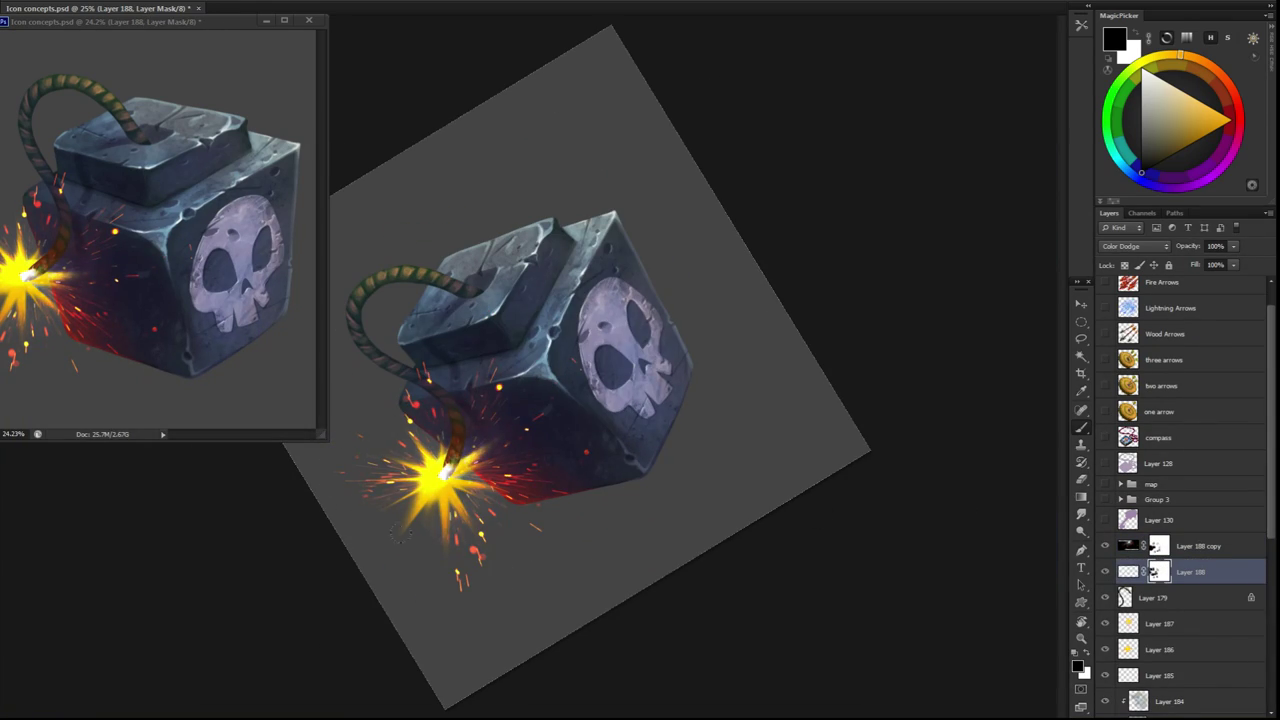
key(ctrl+plus)
mouse_move(400, 538)
mouse_down()
mouse_move(521, 440)
mouse_move(666, 583)
mouse_up()
Add a Linear Light layer and paint an orange glow on the fuse near the spark
key(ctrl+shift+alt+n)
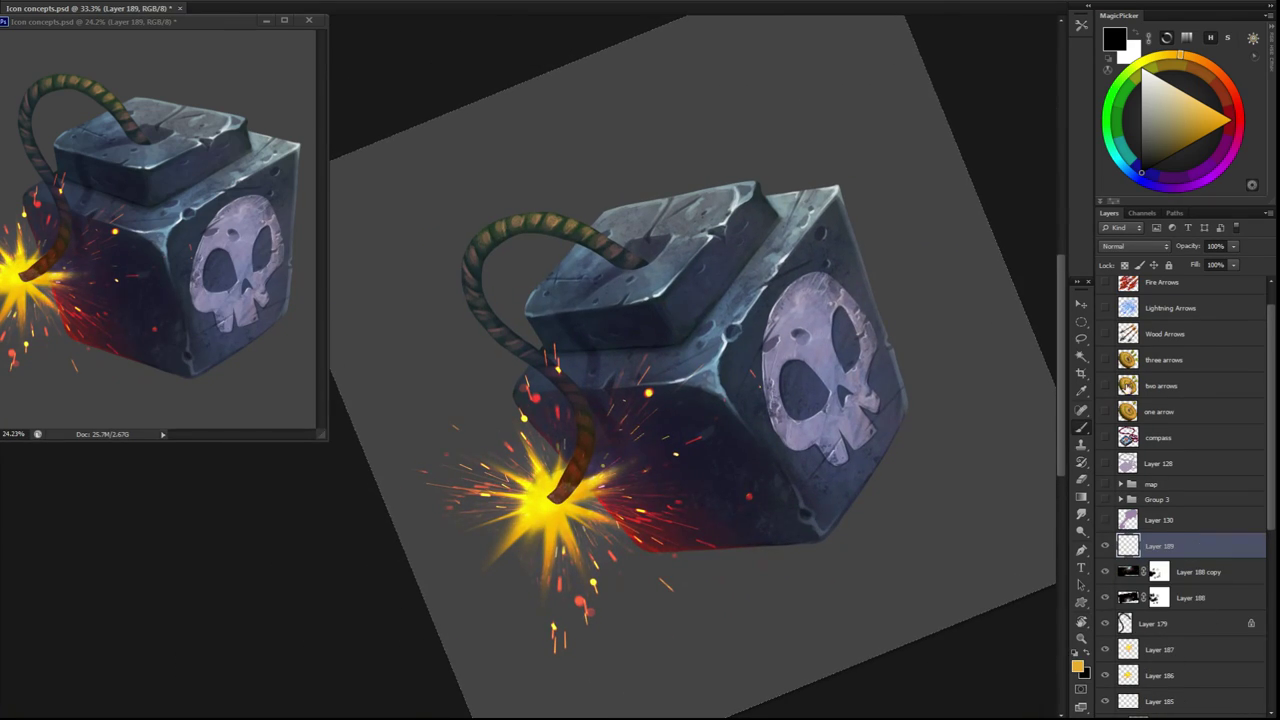
click(1134, 246)
click(1130, 466)
mouse_move(530, 510)
mouse_down()
mouse_move(548, 492)
mouse_move(633, 562)
mouse_move(557, 540)
mouse_up()
alt+click(548, 492)
key(r)
key(b)
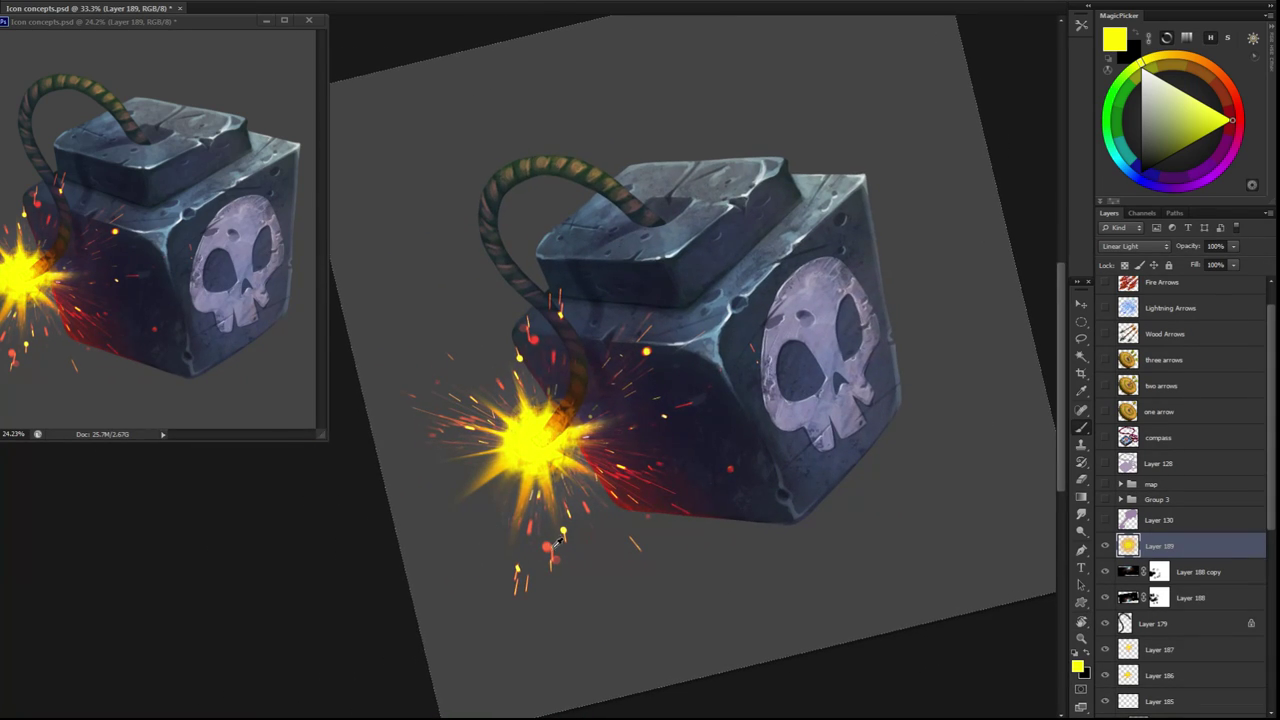
Paste another sparks photo as a new layer and lasso clusters of sparks in it
alt+click(557, 540)
scroll(831, 588, up, 1)
key(alt+bracketleft)
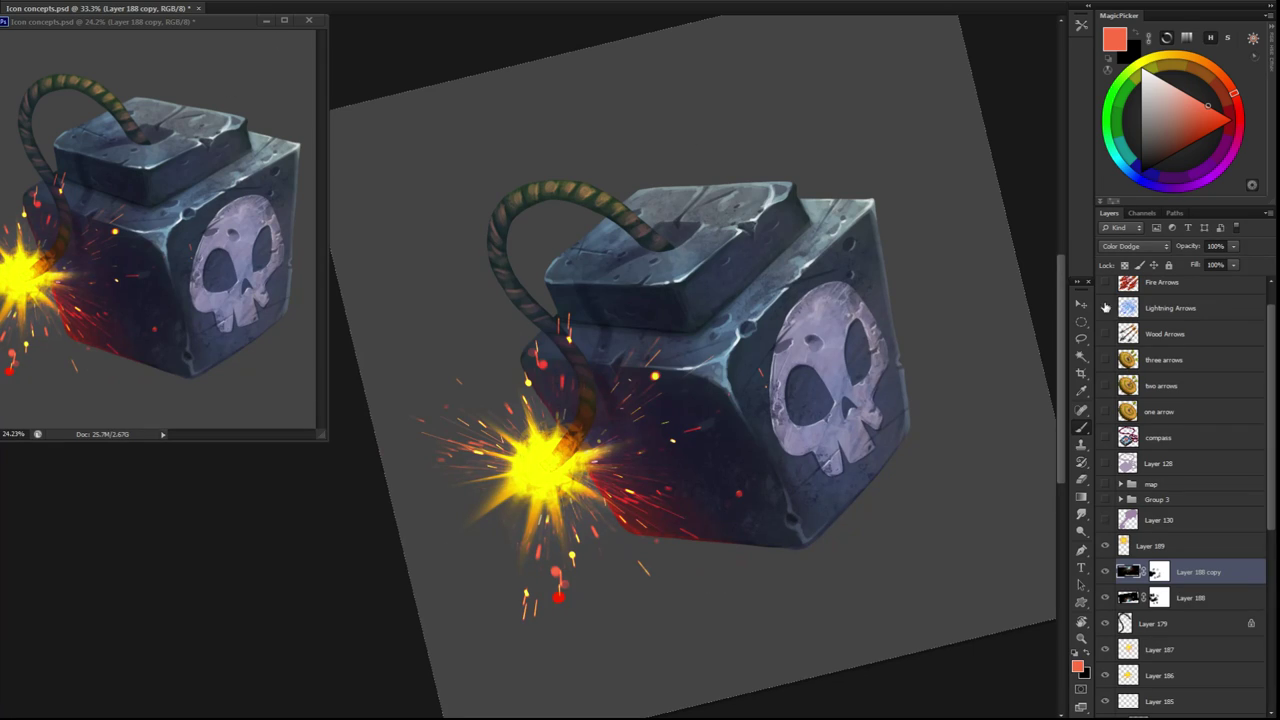
key(ctrl+v)
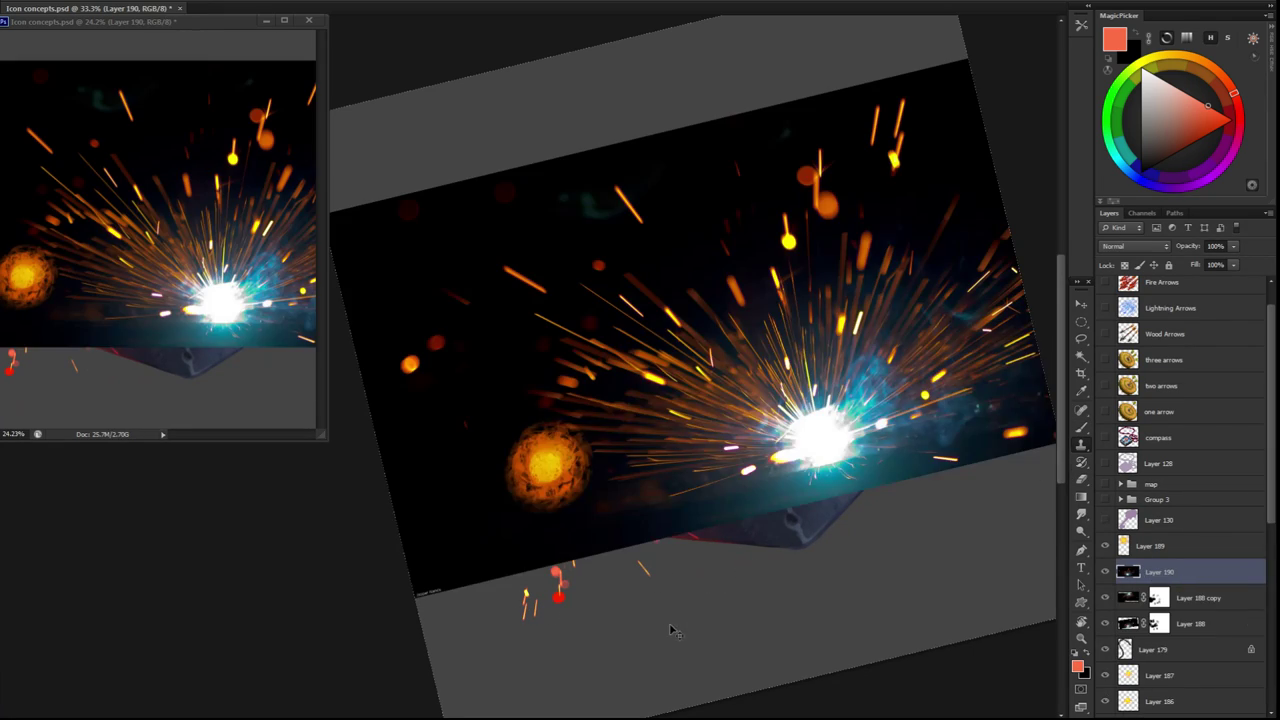
drag(670, 626, 600, 696)
key(l)
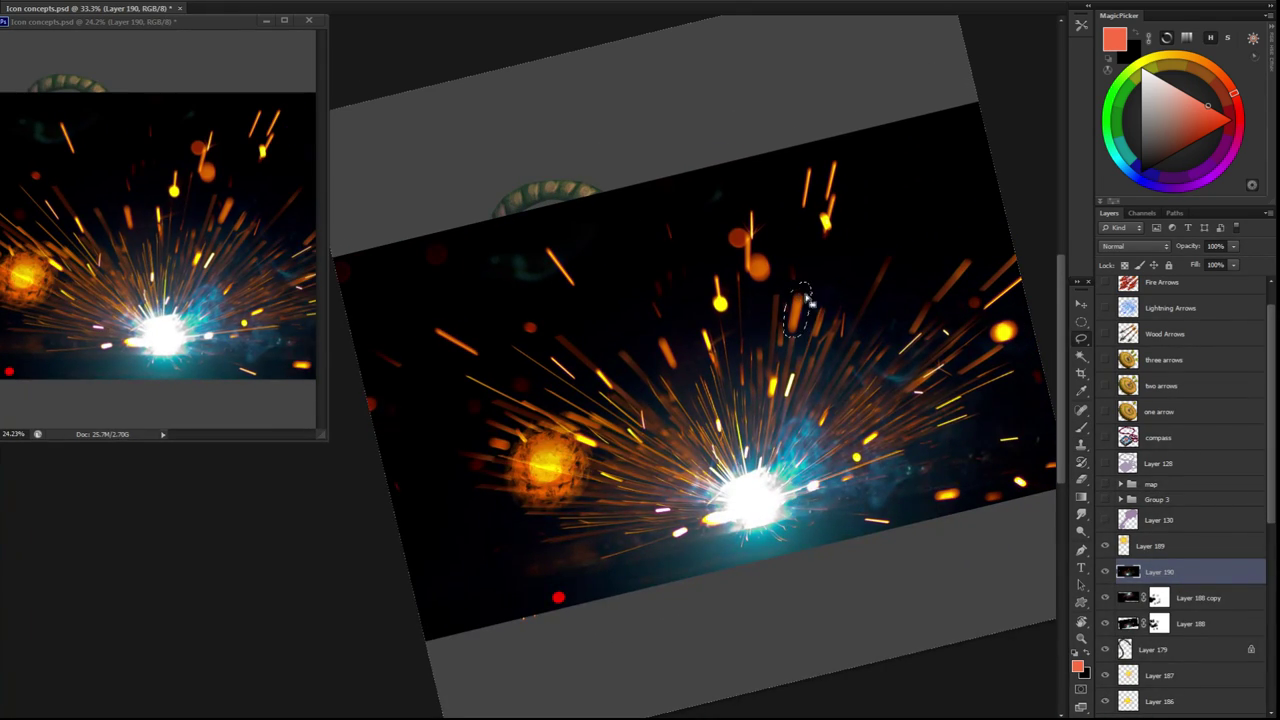
drag(720, 258, 716, 262)
drag(990, 338, 988, 342)
Copy the lassoed sparks to a Color Dodge layer, hide the photo, and rotate them onto the fuse
key(ctrl+j)
click(1105, 597)
click(1130, 246)
click(1130, 365)
drag(750, 250, 565, 415)
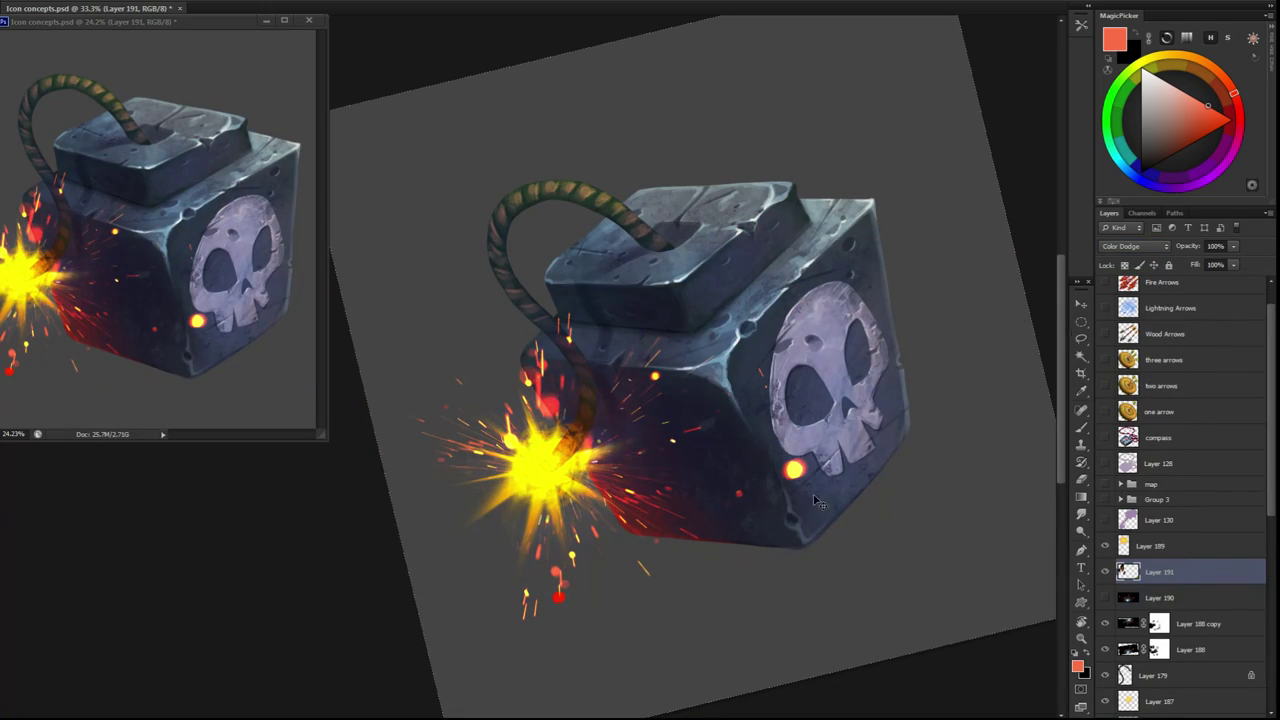
key(ctrl+t)
mouse_move(630, 473)
mouse_down()
mouse_move(600, 420)
mouse_move(470, 530)
mouse_up()
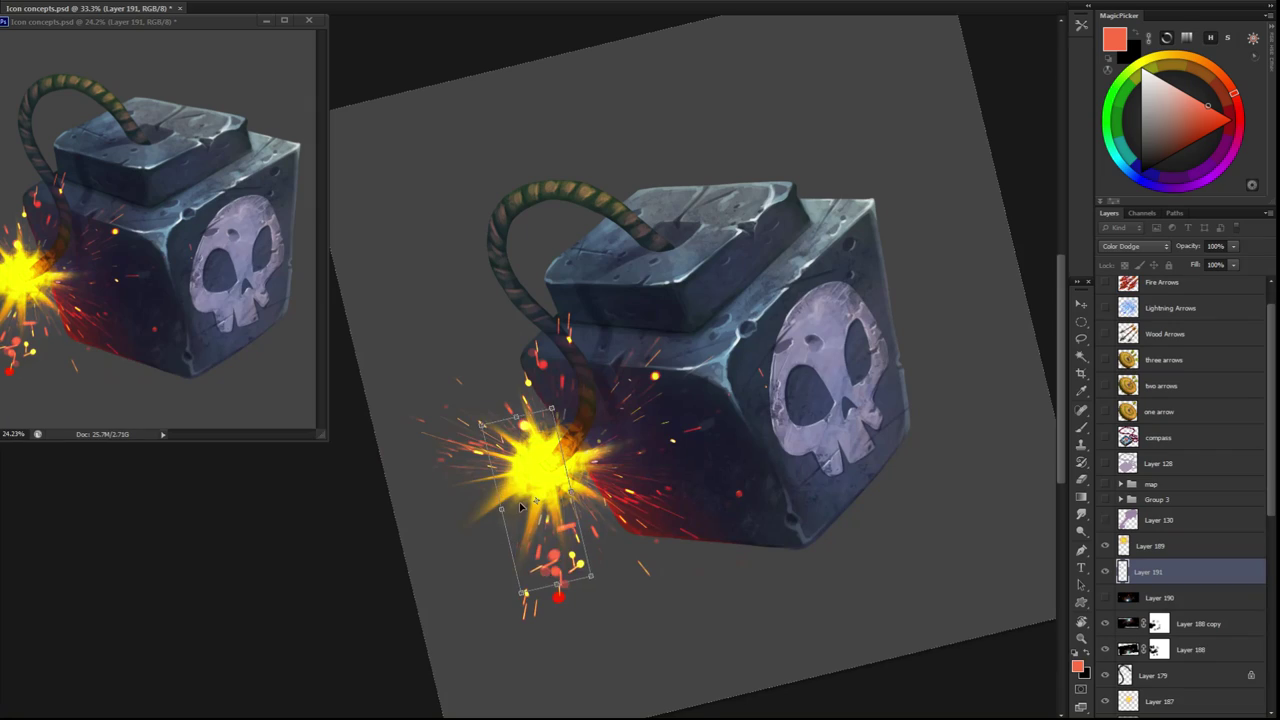
key(Return)
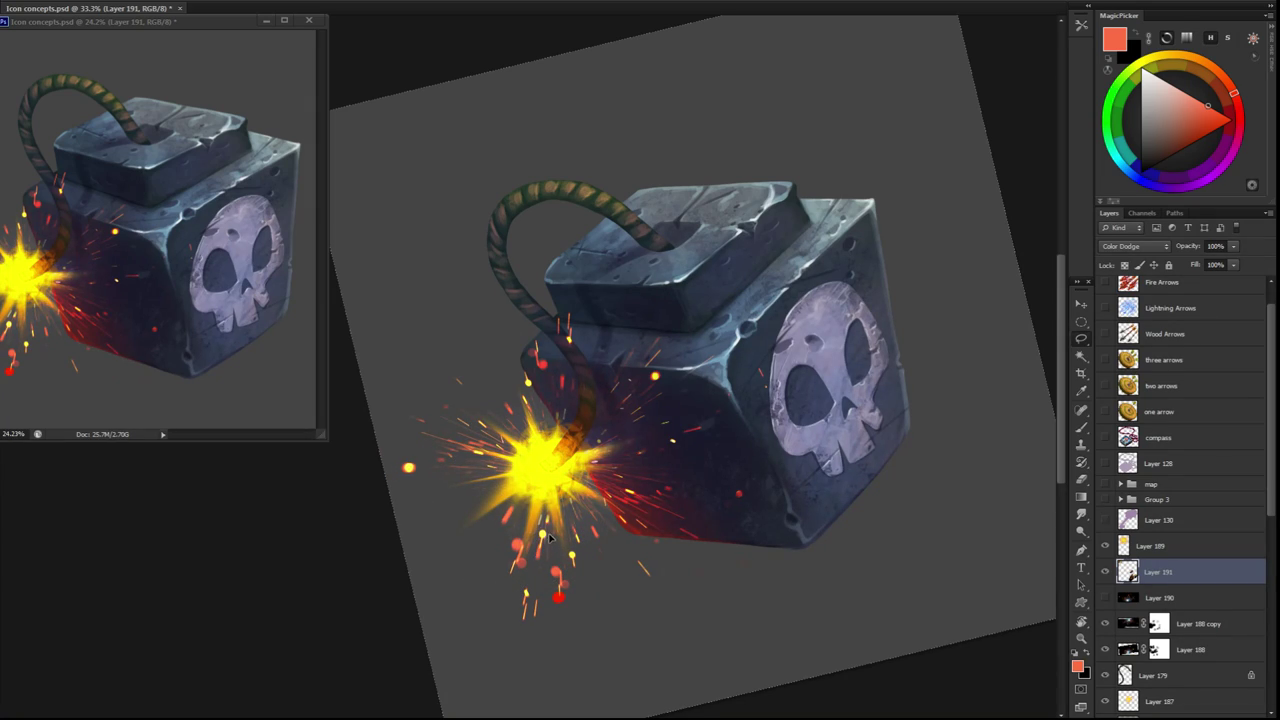
Enlarge and move a small spark fleck beside the burst, then merge spark layers into Layer 191
drag(478, 484, 470, 490)
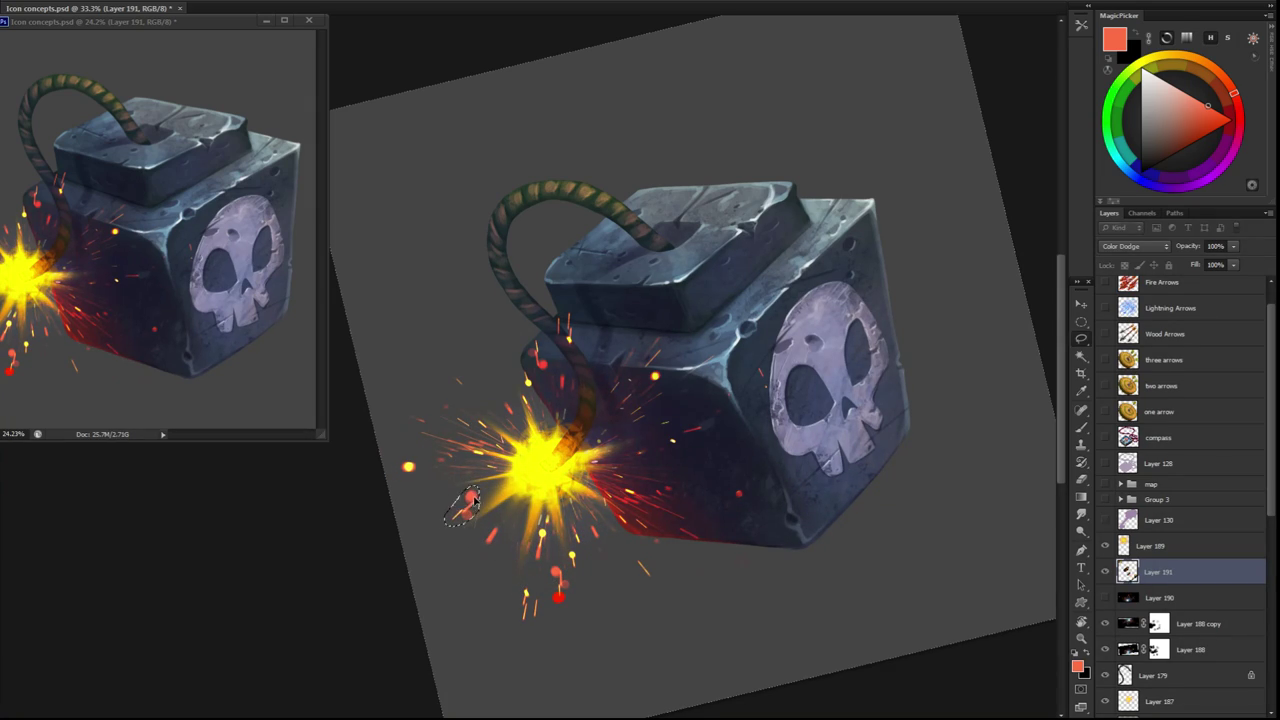
key(e)
key(l)
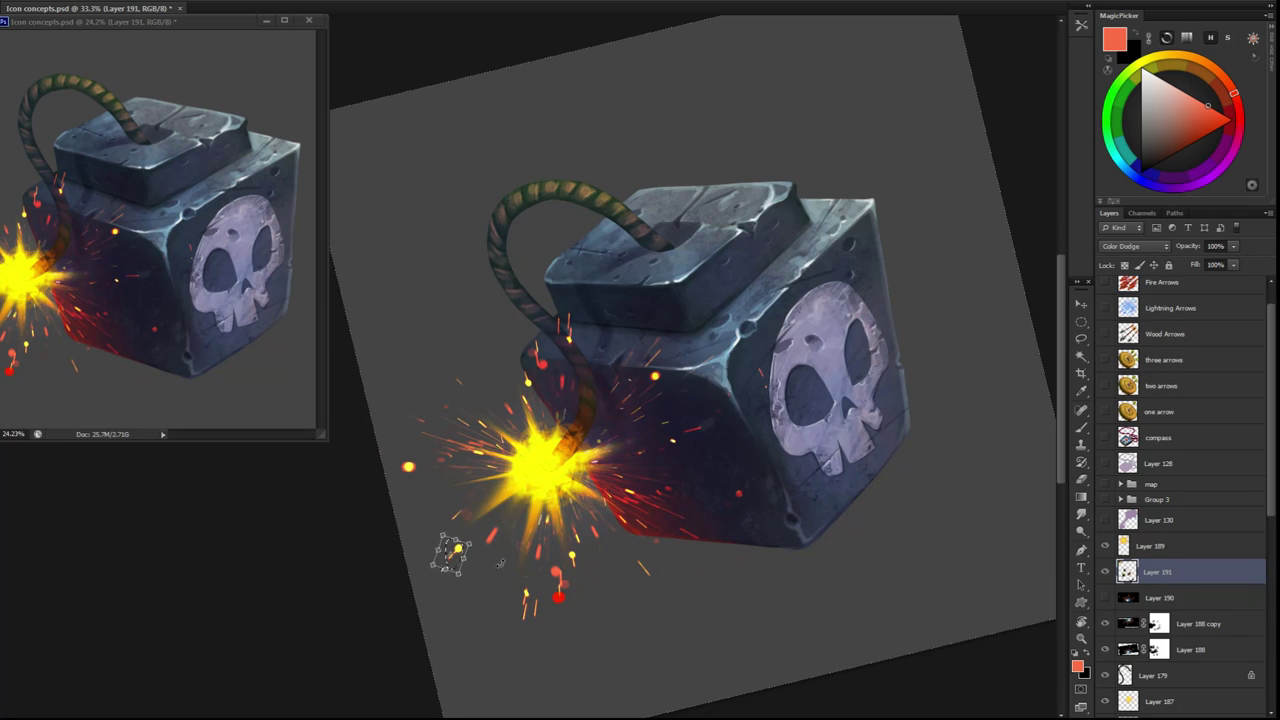
scroll(490, 490, up, 2)
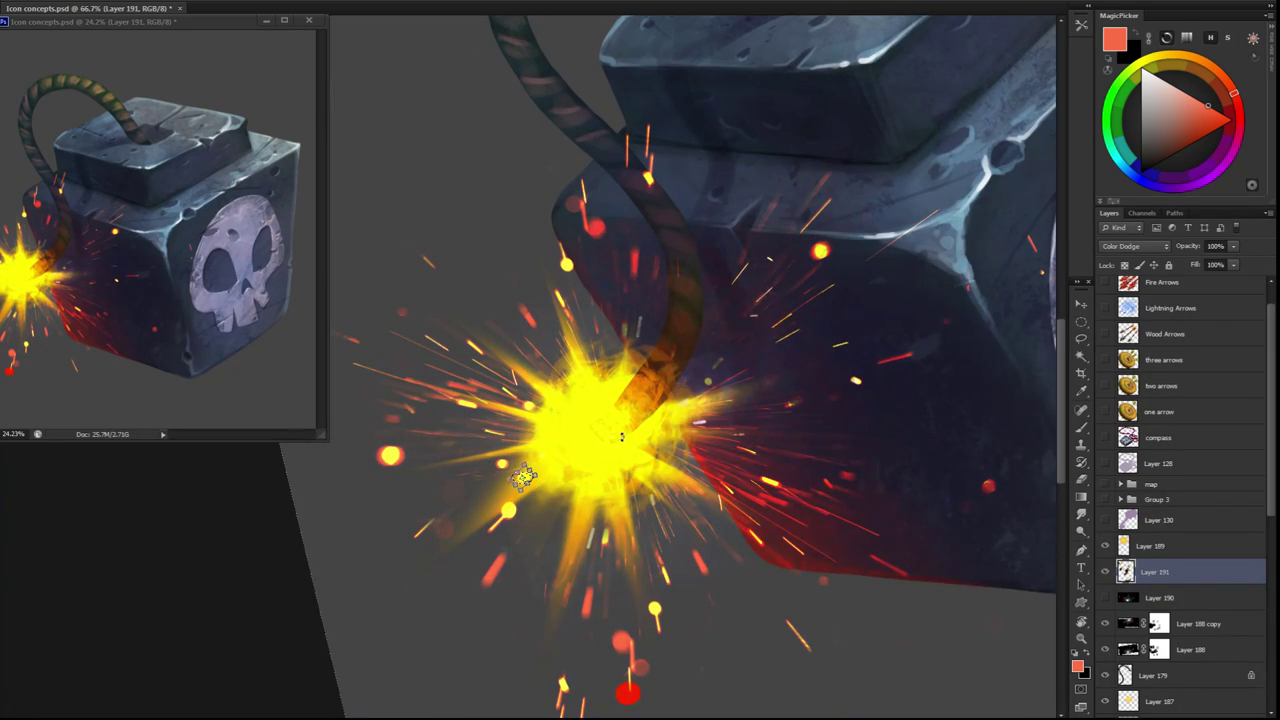
key(ctrl+t)
drag(523, 478, 562, 518)
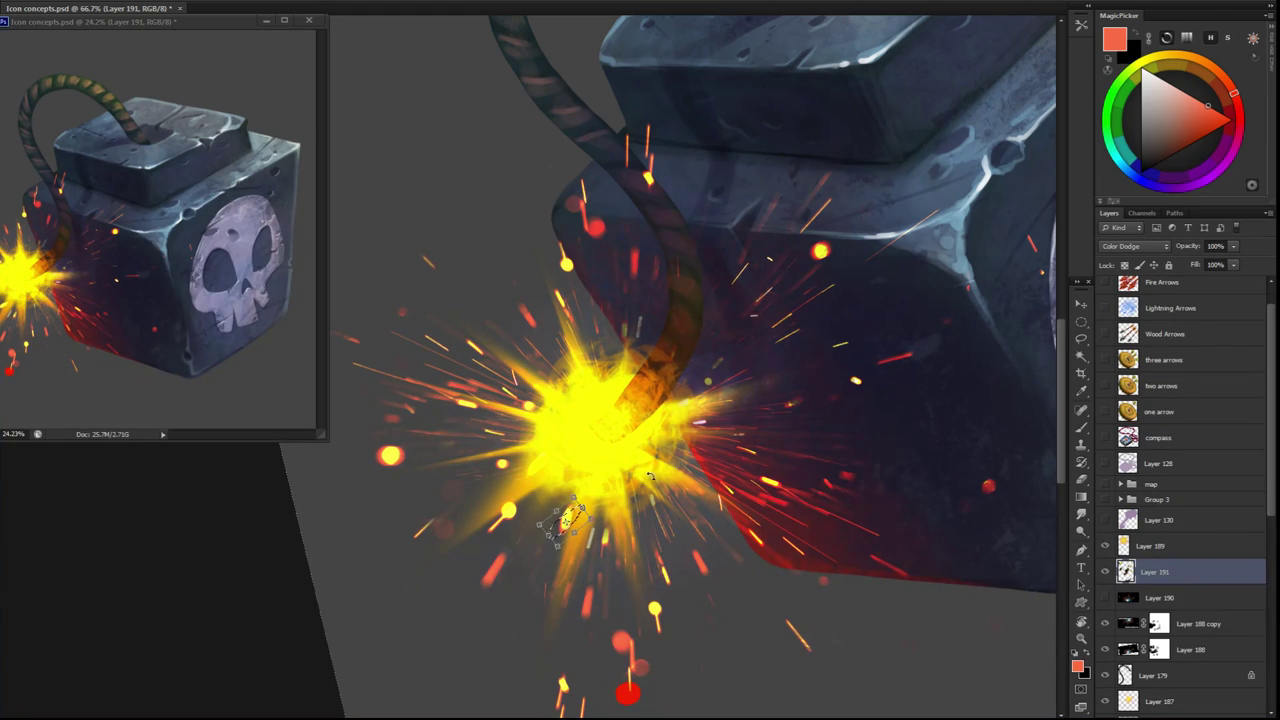
key(Return)
scroll(655, 560, down, 3)
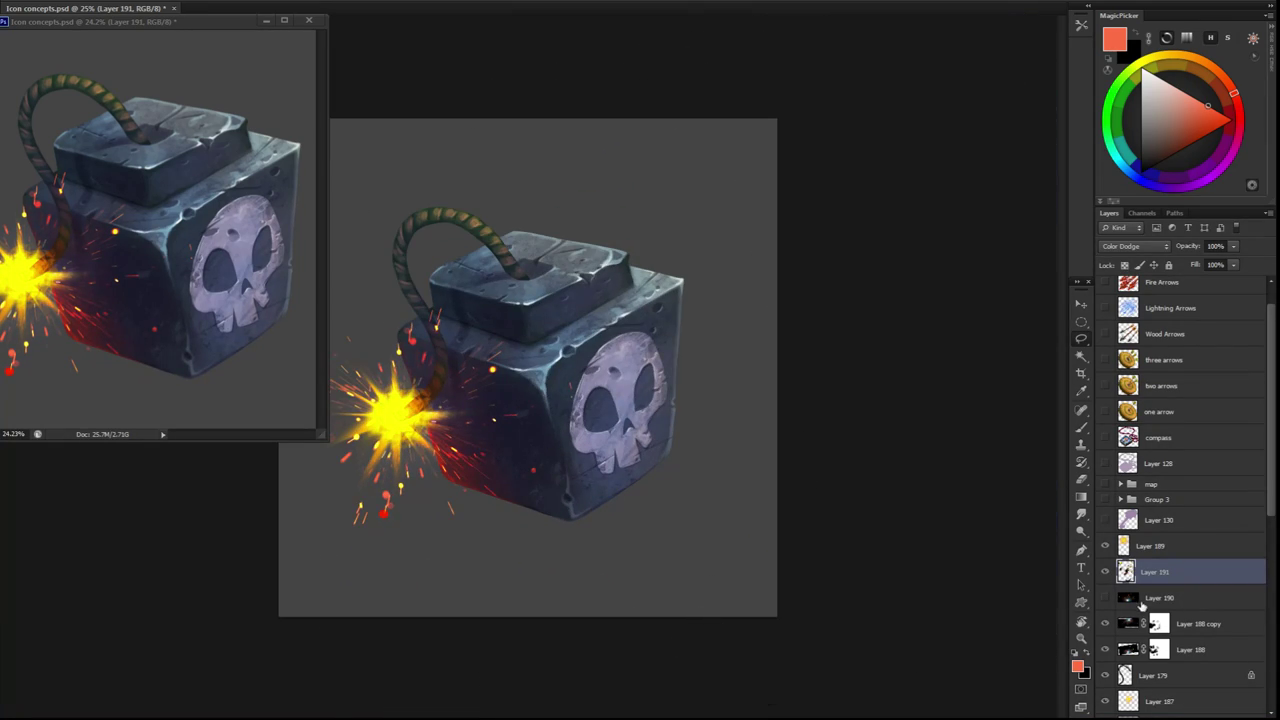
key(ctrl+e)
Erase part of the spark's black backdrop with a soft brush and move it over the bomb
right_click(552, 418)
drag(863, 604, 859, 651)
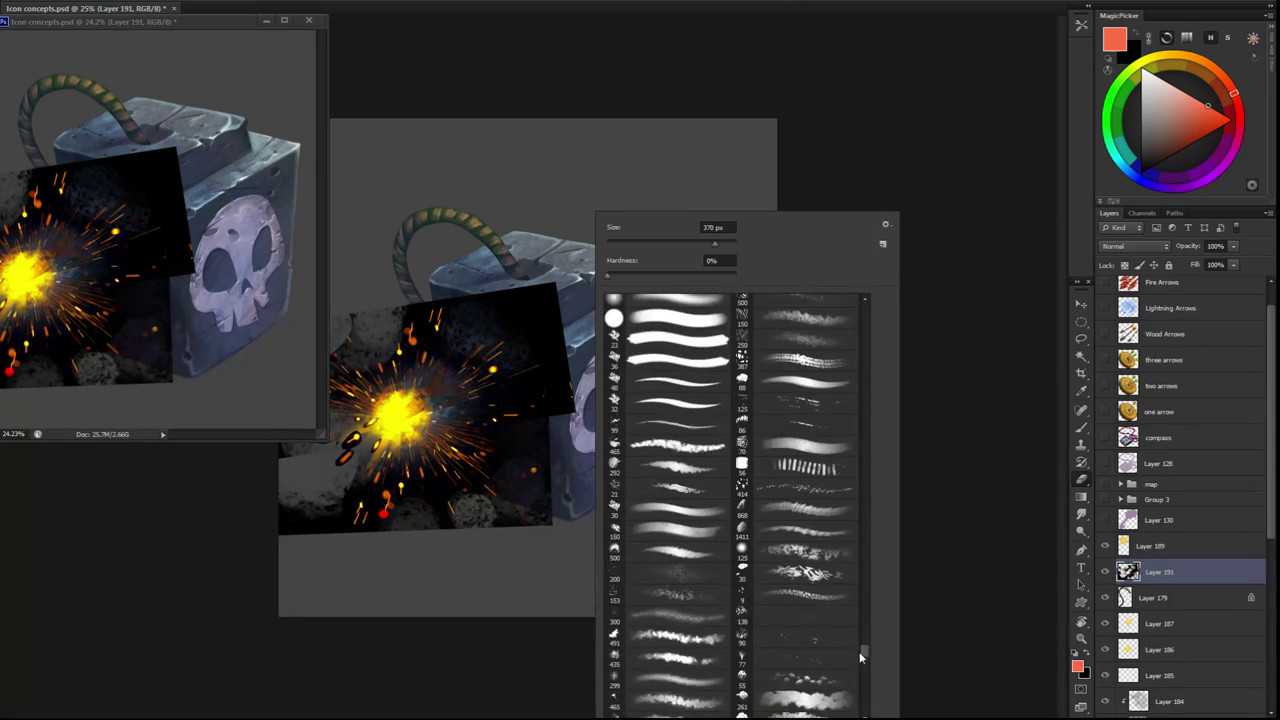
click(620, 453)
drag(552, 515, 505, 515)
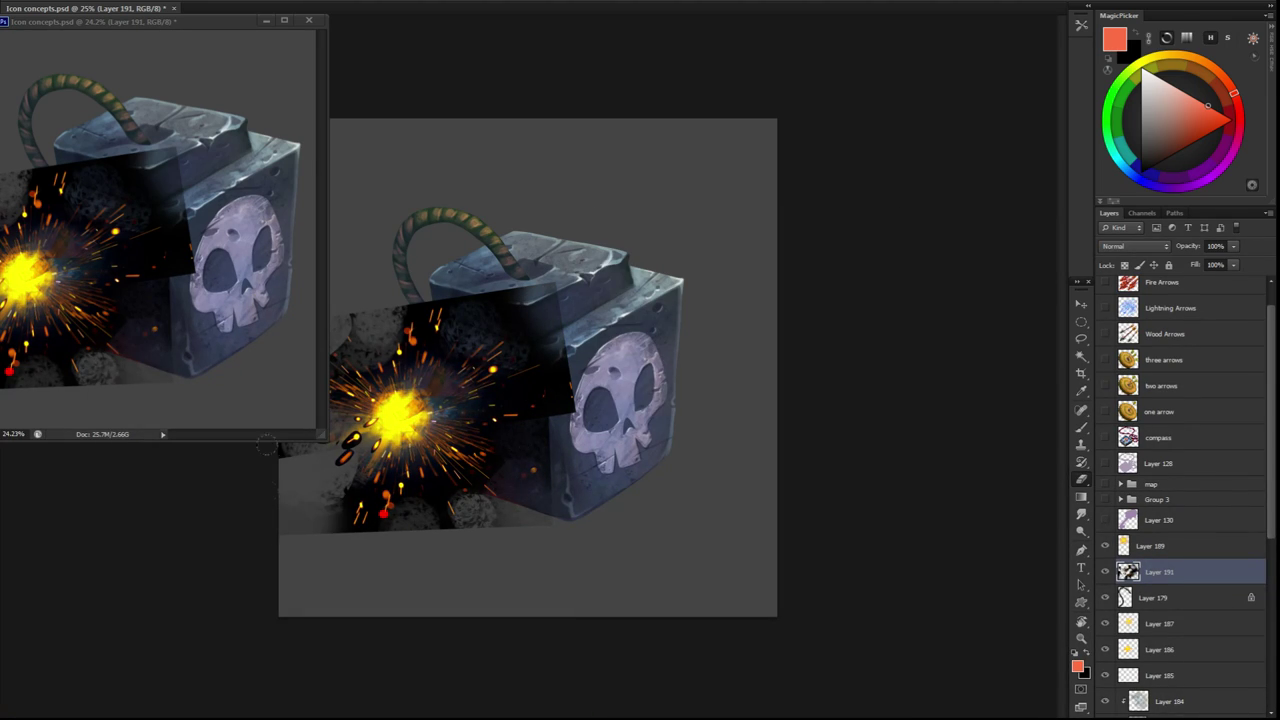
key(r)
drag(600, 480, 660, 400)
drag(430, 460, 540, 400)
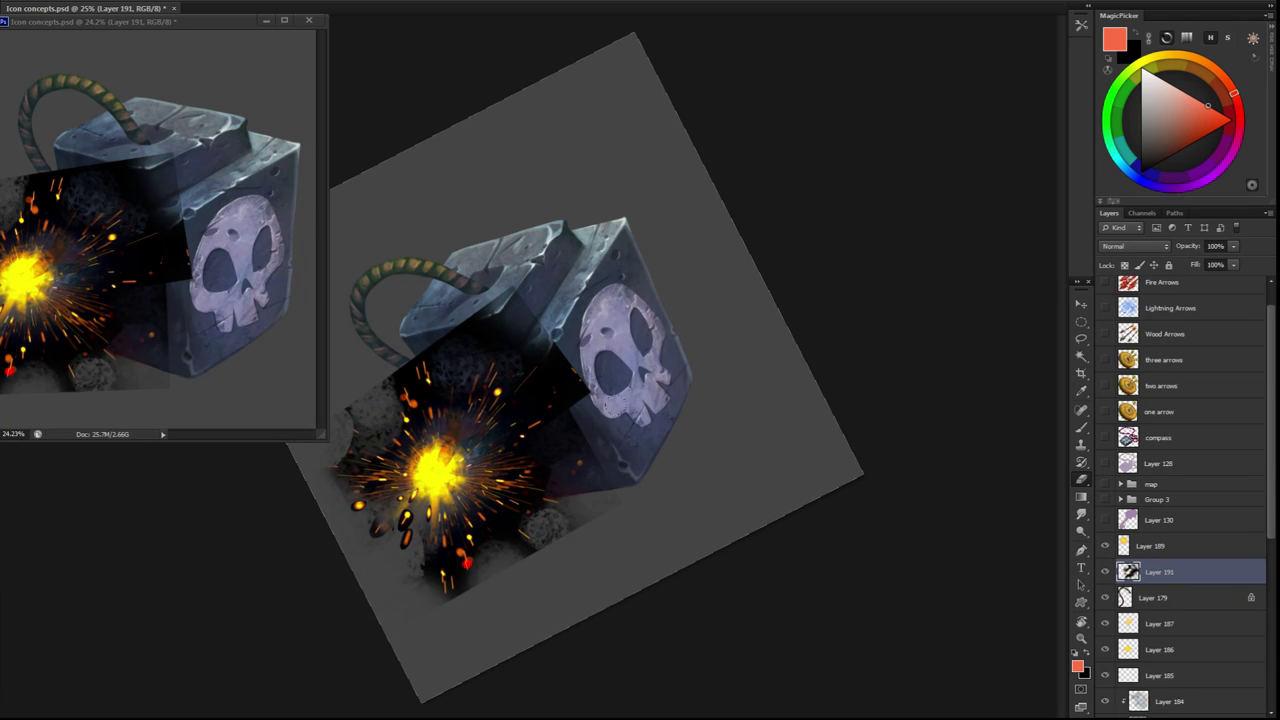
Set the merged spark Layer 191 to Color Dodge blend mode
click(1134, 246)
click(1130, 362)
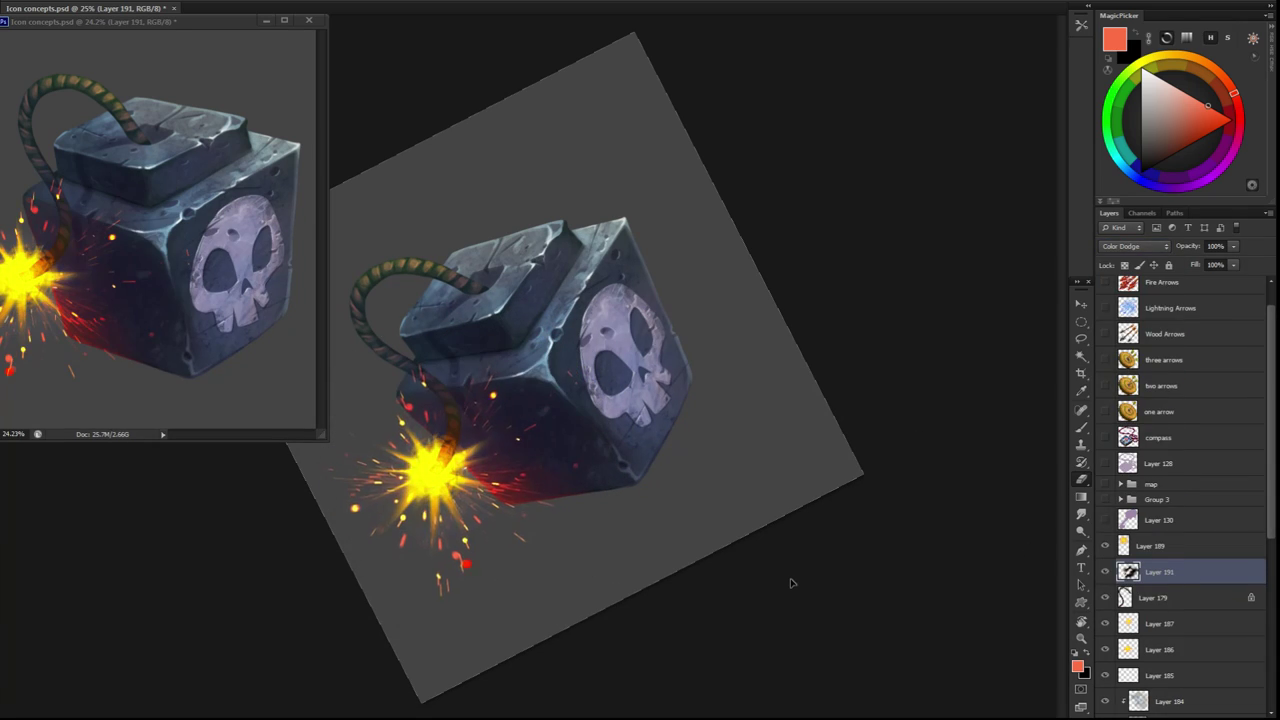
key(r)
drag(486, 578, 567, 510)
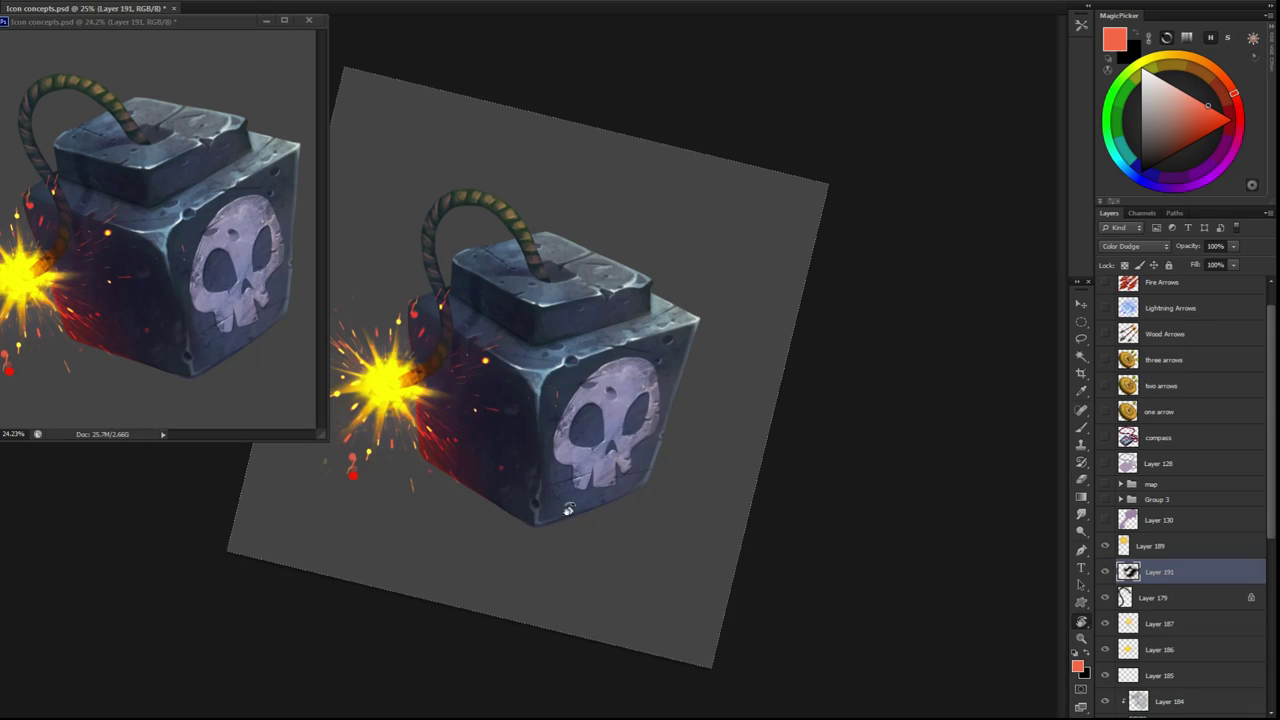
drag(445, 245, 398, 301)
Select Layer 189 and sample a red from the painting
click(1140, 548)
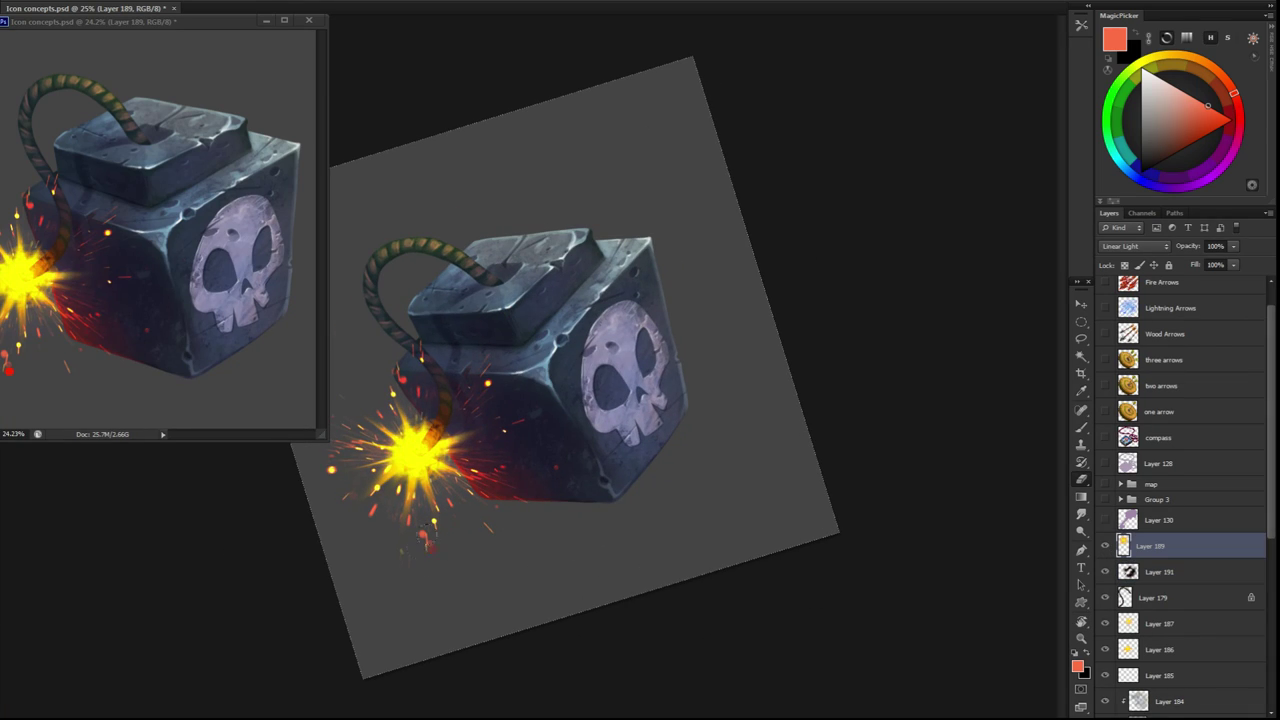
drag(560, 560, 594, 586)
scroll(600, 570, up, 1)
alt+click(630, 510)
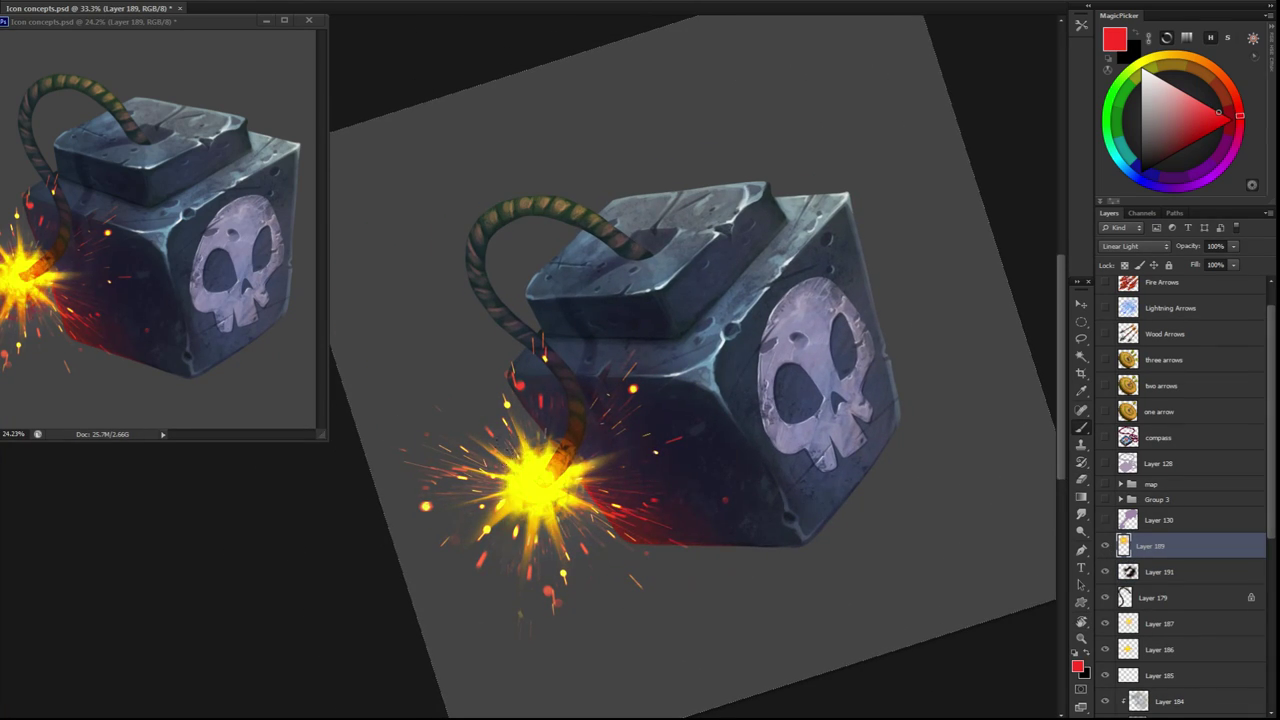
drag(630, 510, 683, 620)
key(Escape)
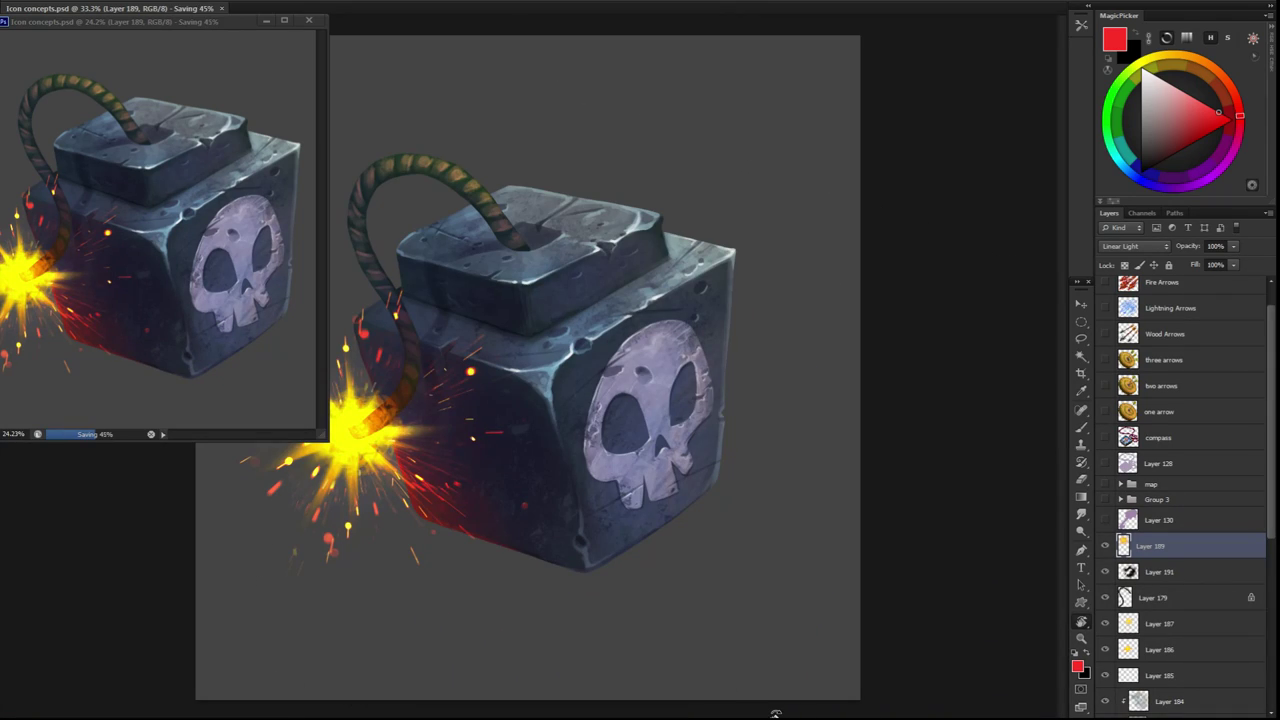
scroll(663, 557, down, 2)
Add new Layer 192, paint an orange-red stroke over the spark, and move it below Layer 185
key(ctrl+shift+alt+n)
key(b)
right_click(572, 212)
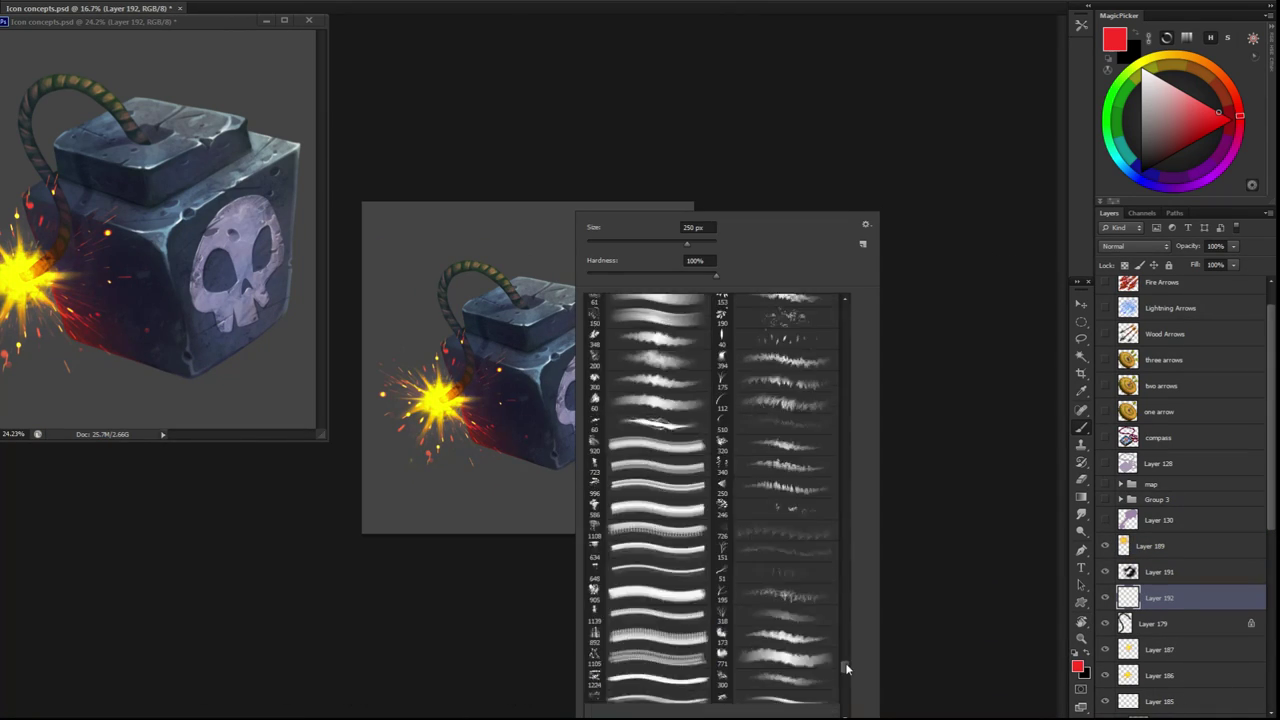
scroll(725, 460, down, 3)
scroll(725, 460, down, 3)
drag(430, 410, 445, 375)
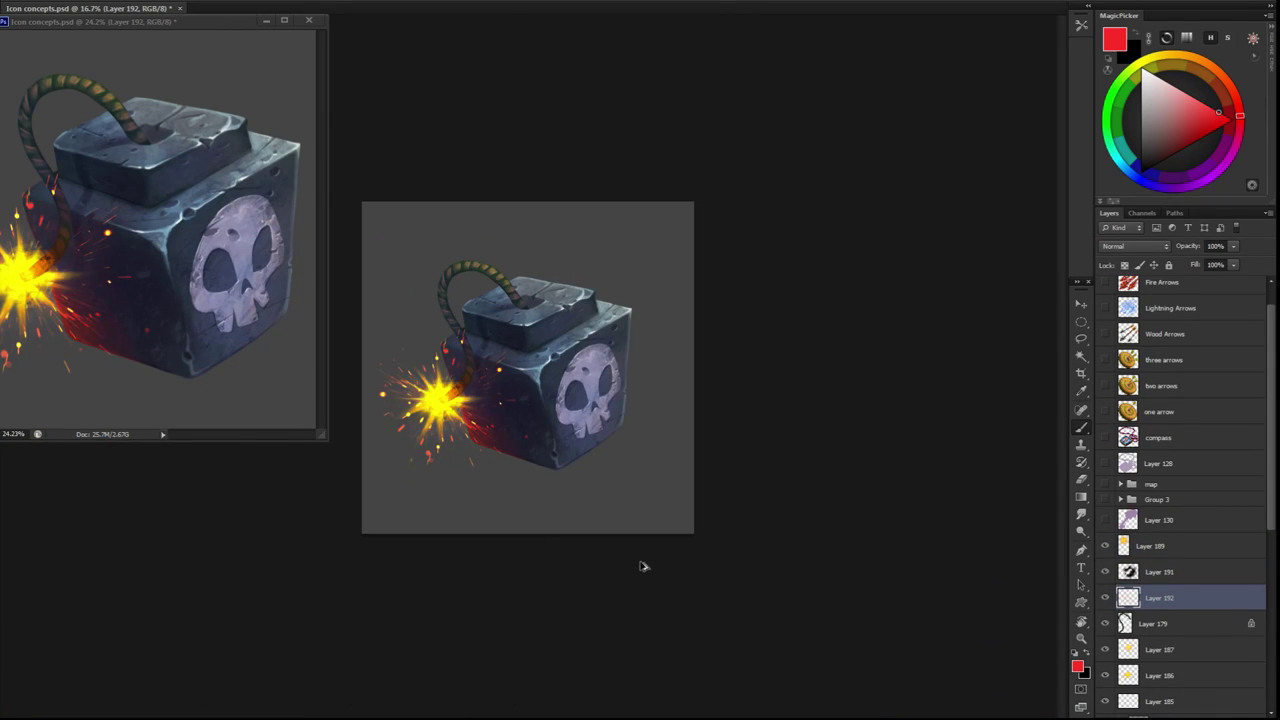
mouse_move(1130, 597)
mouse_down()
mouse_move(1150, 605)
mouse_move(1150, 640)
mouse_up()
scroll(1150, 605, down, 1)
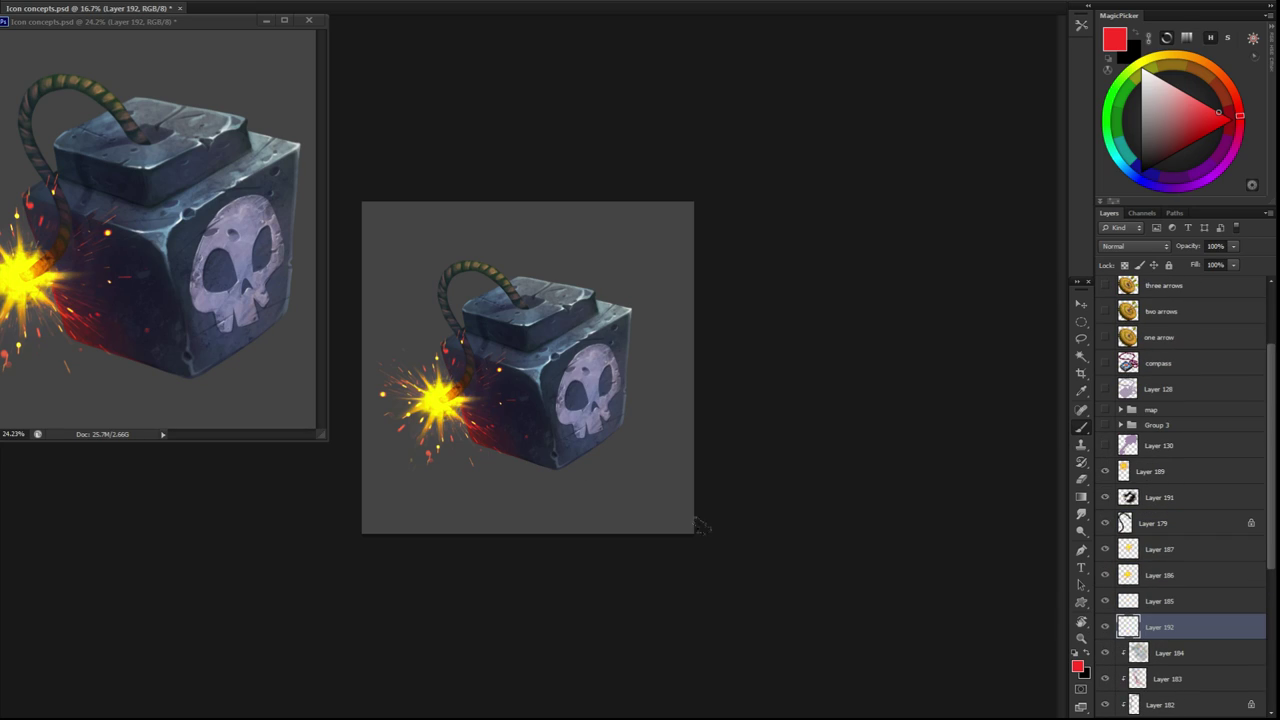
Paint dark red smoke near the spark behind the fuse
key(d)
mouse_move(405, 380)
mouse_down()
mouse_move(426, 292)
mouse_move(438, 362)
mouse_up()
alt+click(448, 402)
key(r)
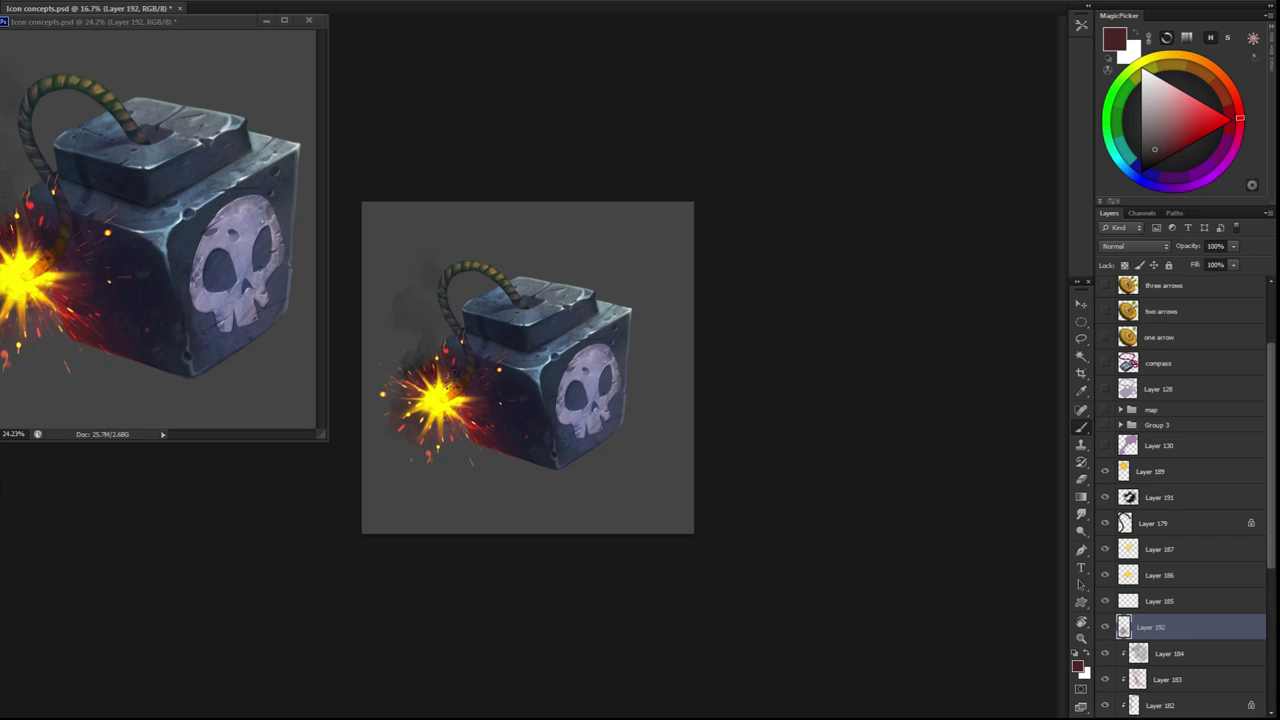
drag(452, 405, 464, 387)
key(ctrl+plus)
key(ctrl+plus)
mouse_move(620, 560)
mouse_down()
mouse_move(684, 553)
mouse_move(700, 520)
mouse_up()
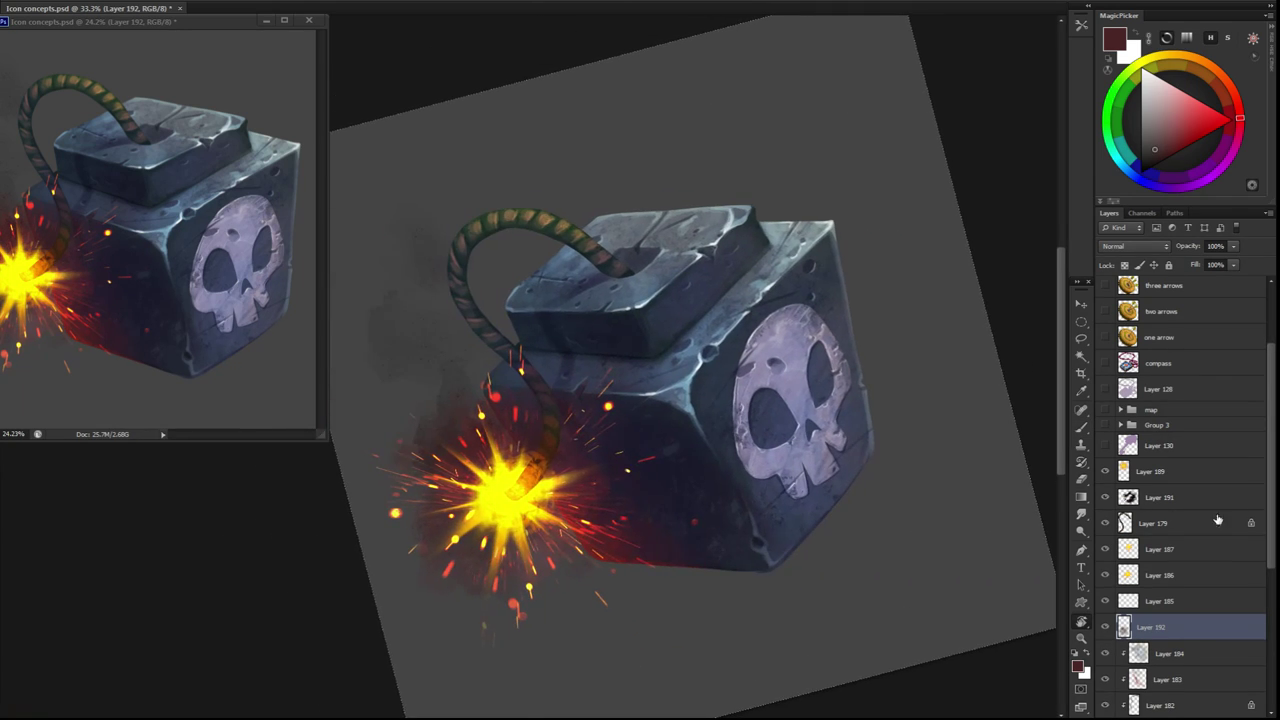
Add clipped Layer 193 with a blue-grey sampled from the bomb, and save
key(ctrl+shift+alt+n)
click(1080, 26)
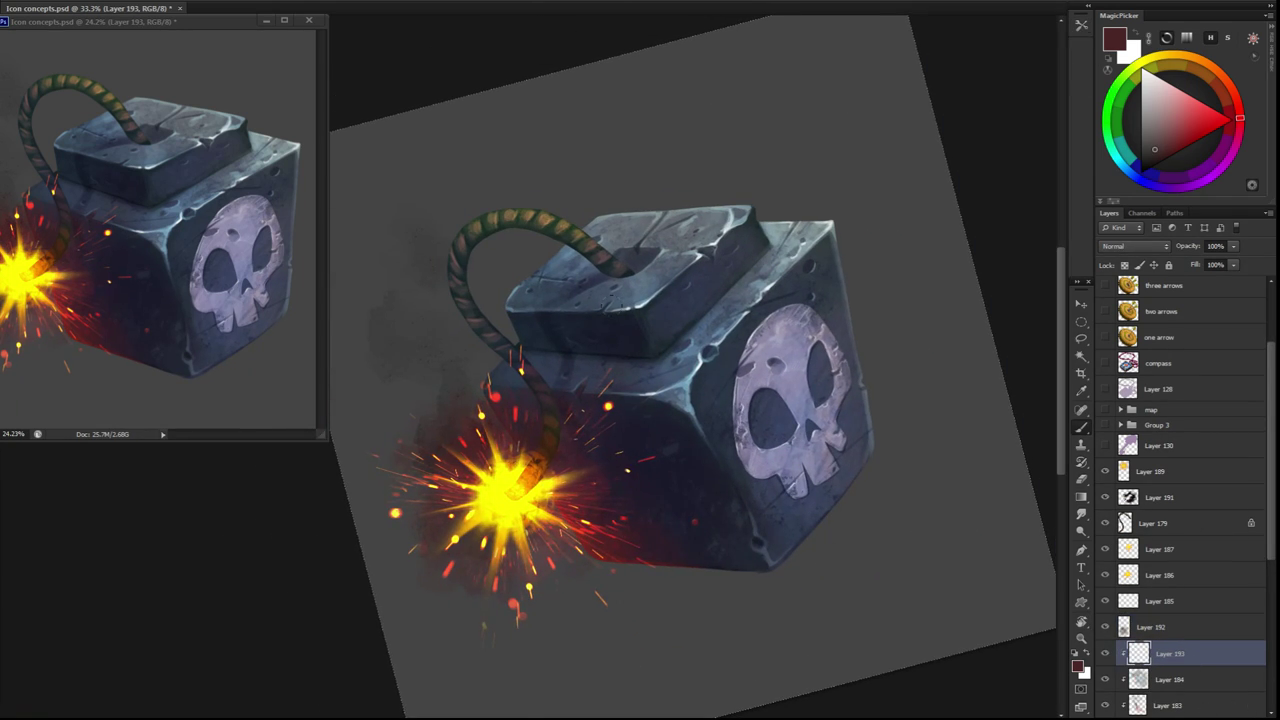
alt+click(765, 282)
key(ctrl+alt+g)
mouse_move(450, 470)
mouse_down()
mouse_move(483, 390)
mouse_move(519, 485)
mouse_up()
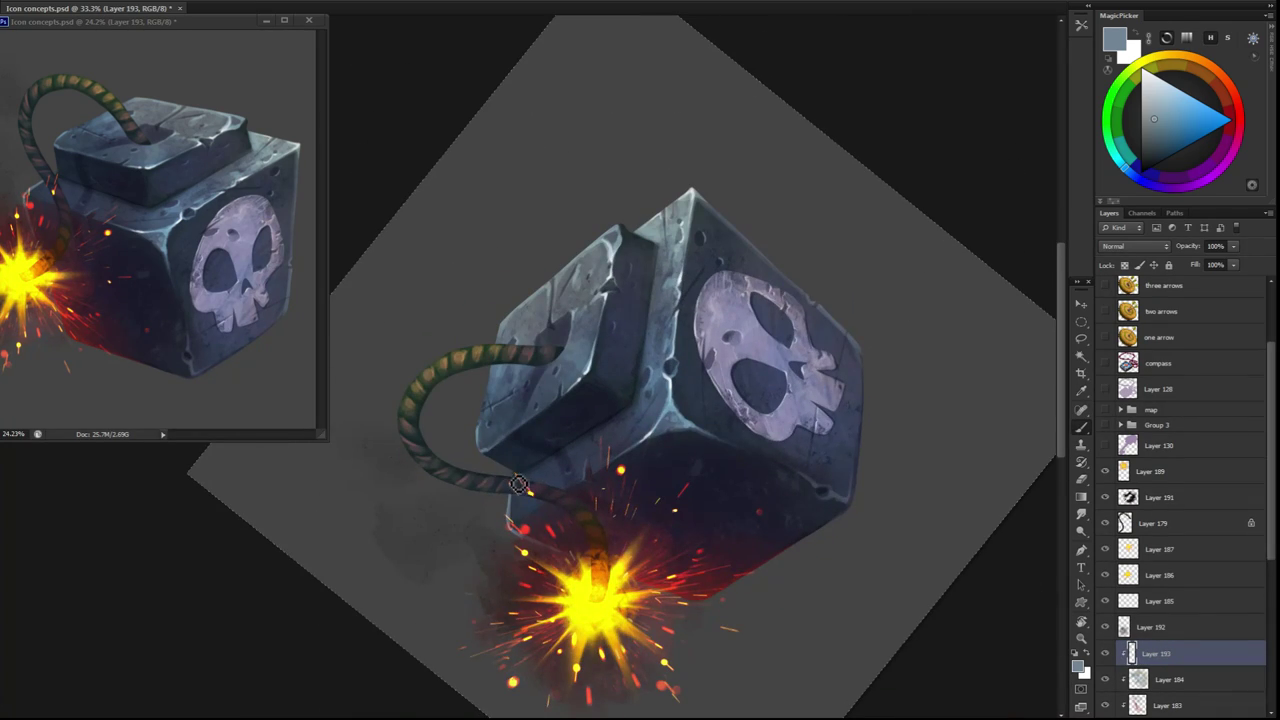
alt+click(495, 400)
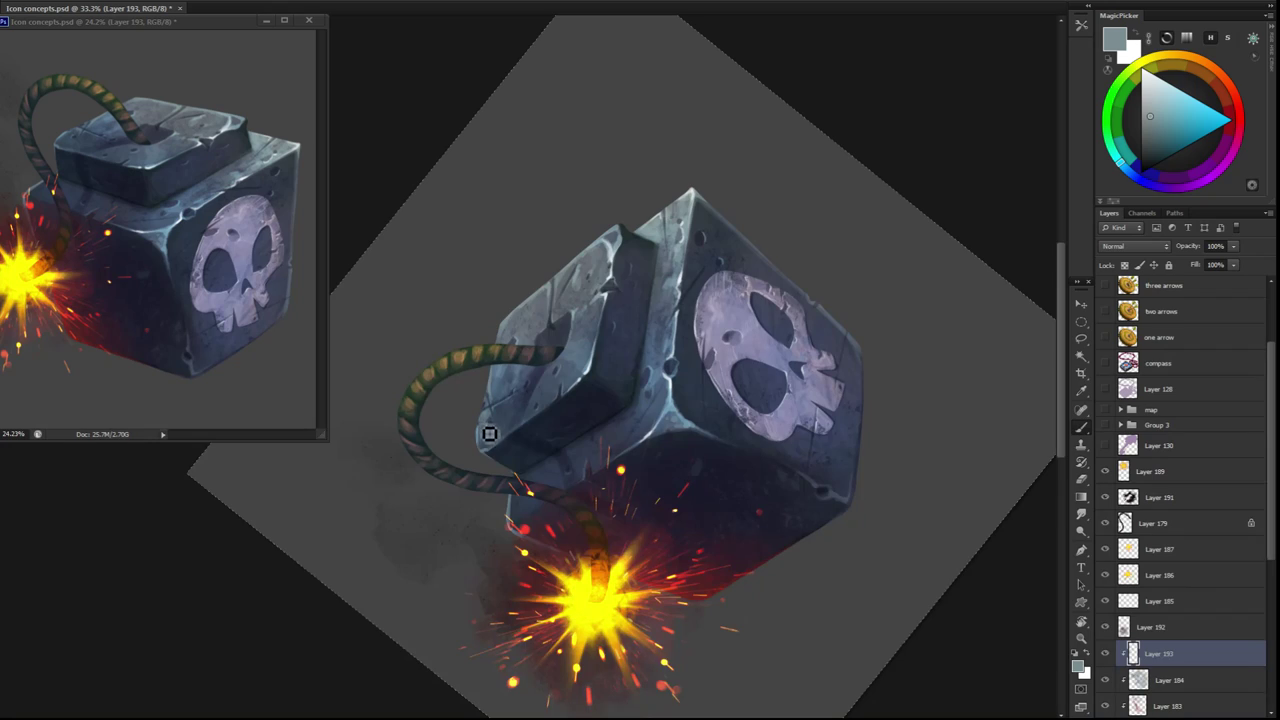
key(ctrl+s)
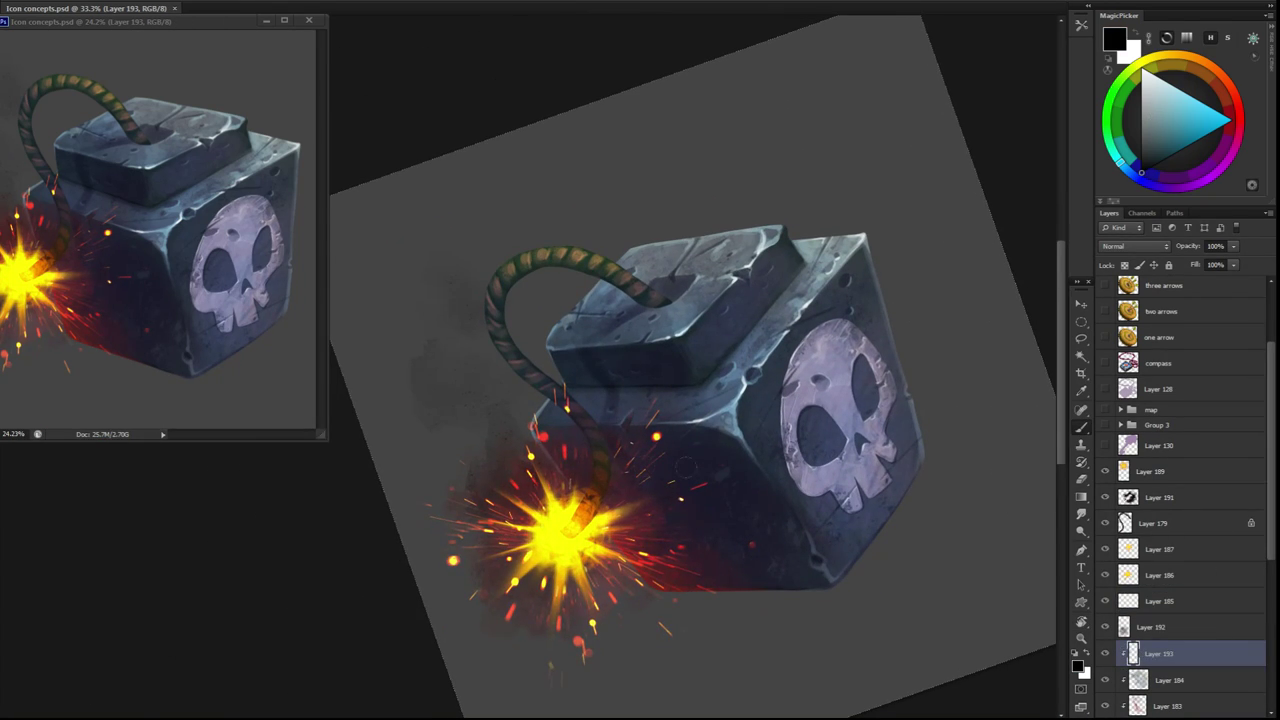
Paint a dark stroke near the sparks, reset the view upright, and save again
drag(668, 518, 650, 545)
drag(800, 250, 860, 310)
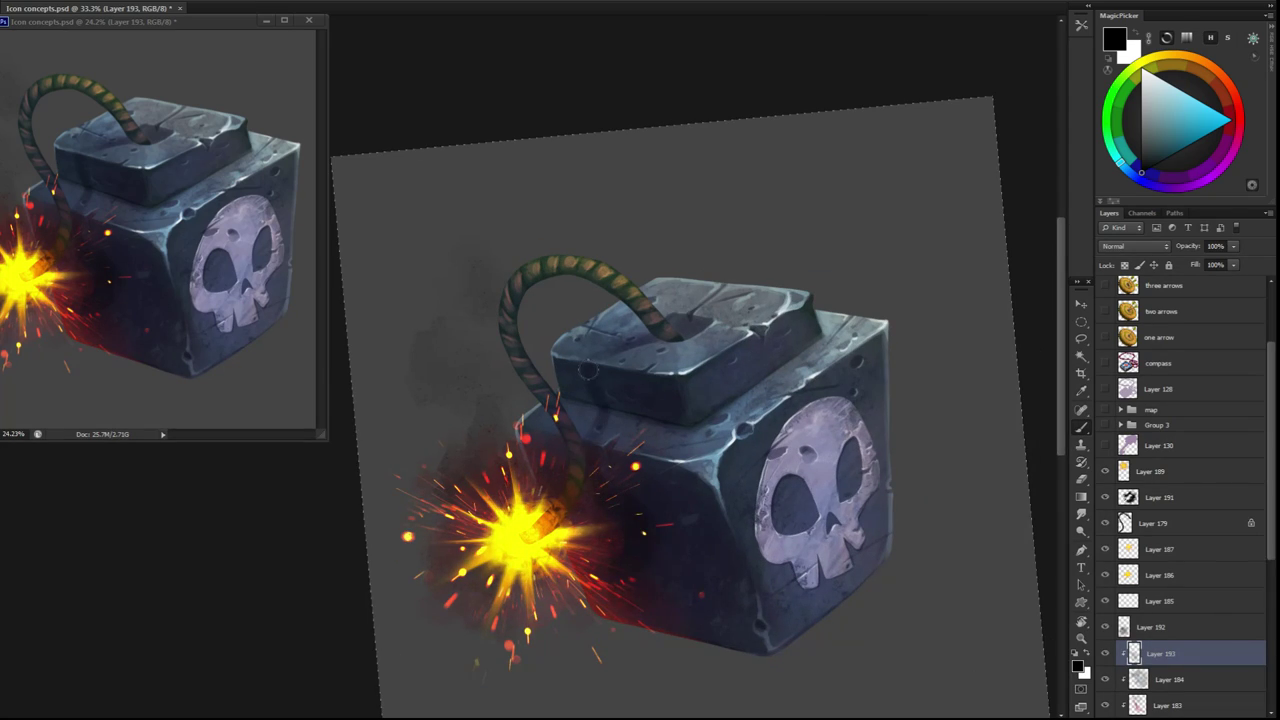
mouse_move(679, 323)
mouse_down()
mouse_move(614, 510)
mouse_move(607, 478)
mouse_move(526, 523)
mouse_up()
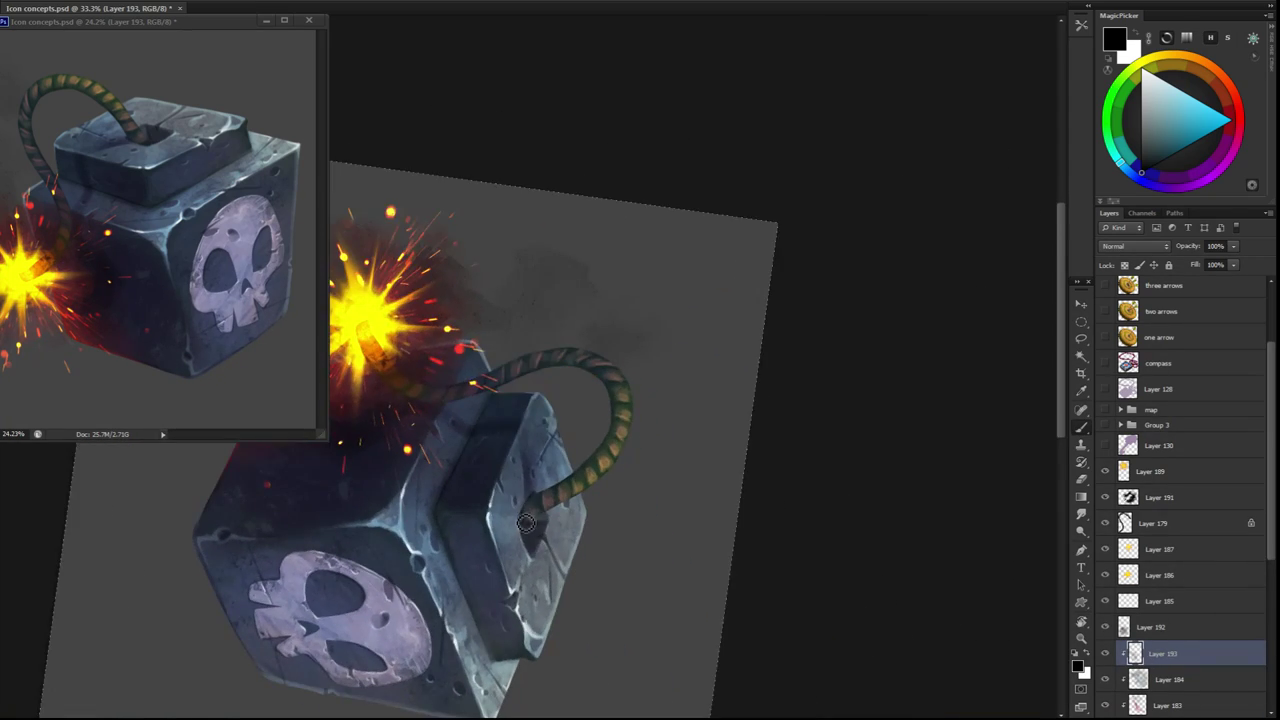
key(Escape)
key(ctrl+minus)
key(ctrl+s)
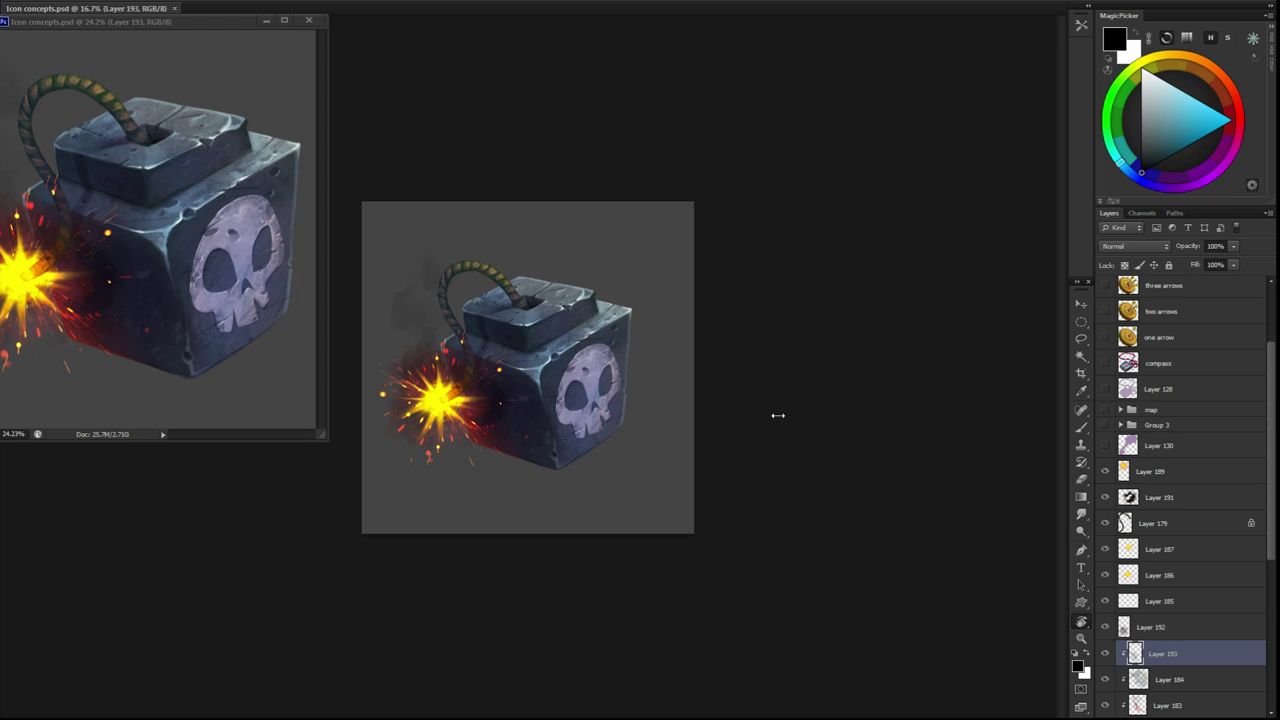
Group the bomb layers into a group named 'Bomb' and save
key(ctrl+g)
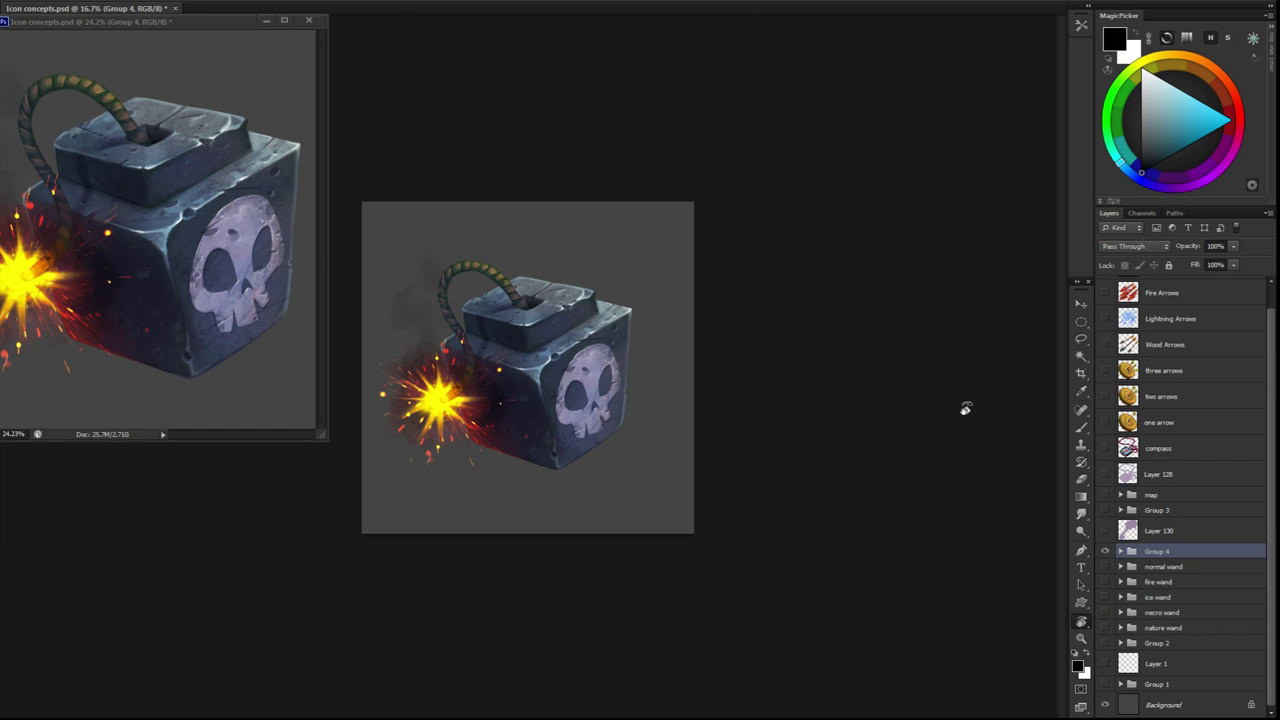
text(Bomb)
key(Return)
key(ctrl+s)
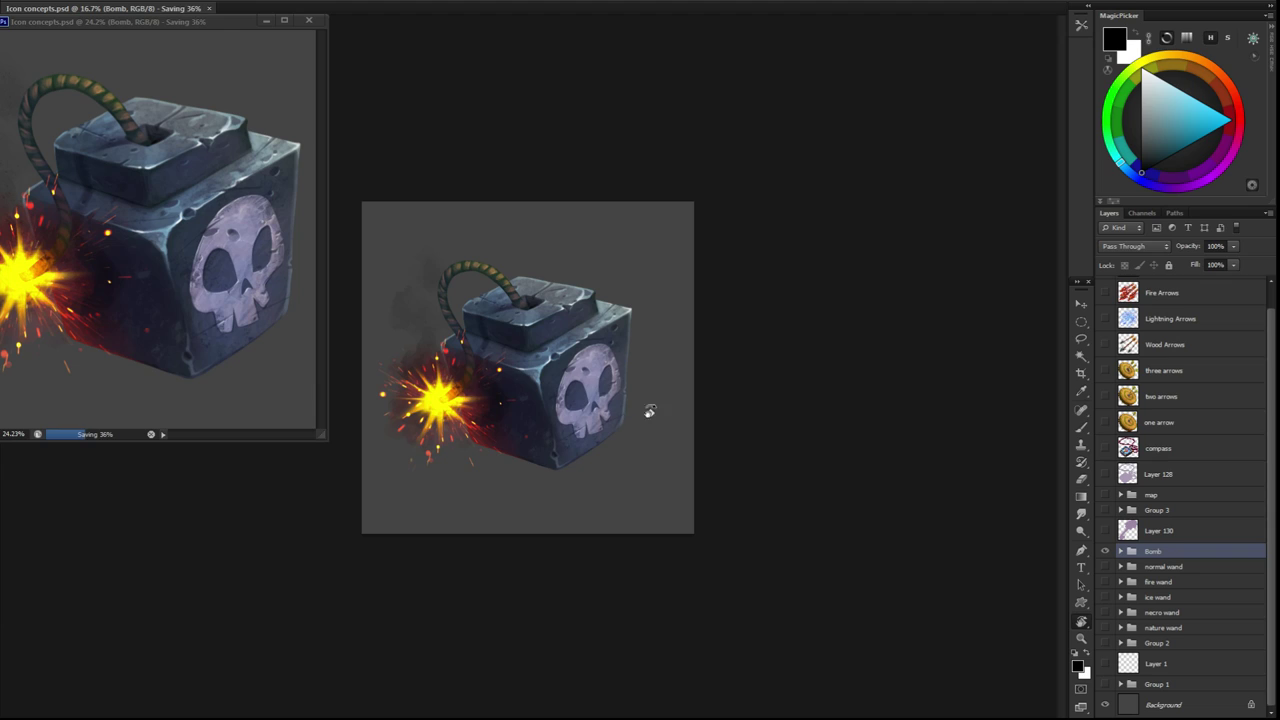
Close the floating reference window and adjust the Background layer's Hue/Saturation lightness
click(308, 20)
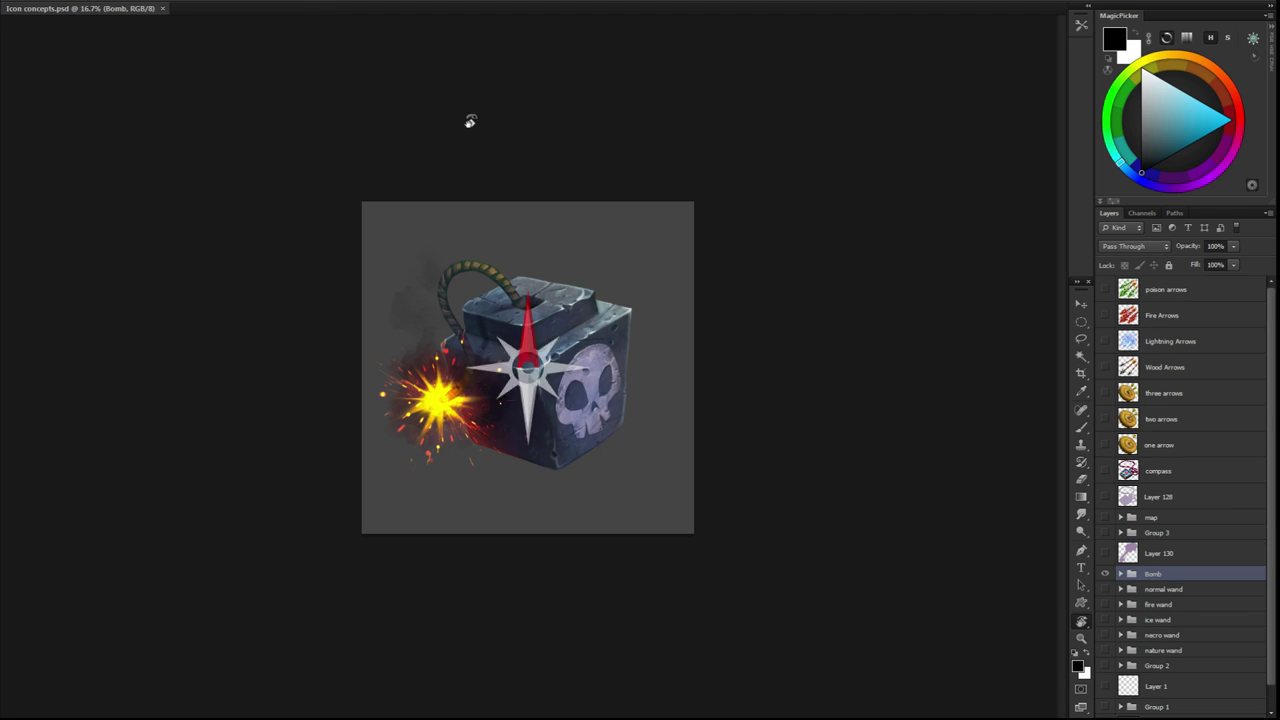
key(ctrl+0)
scroll(1192, 565, down, 1)
click(1165, 705)
key(ctrl+u)
mouse_move(1058, 320)
mouse_down()
mouse_move(1010, 322)
mouse_move(1101, 325)
mouse_move(1043, 322)
mouse_up()
click(1217, 193)
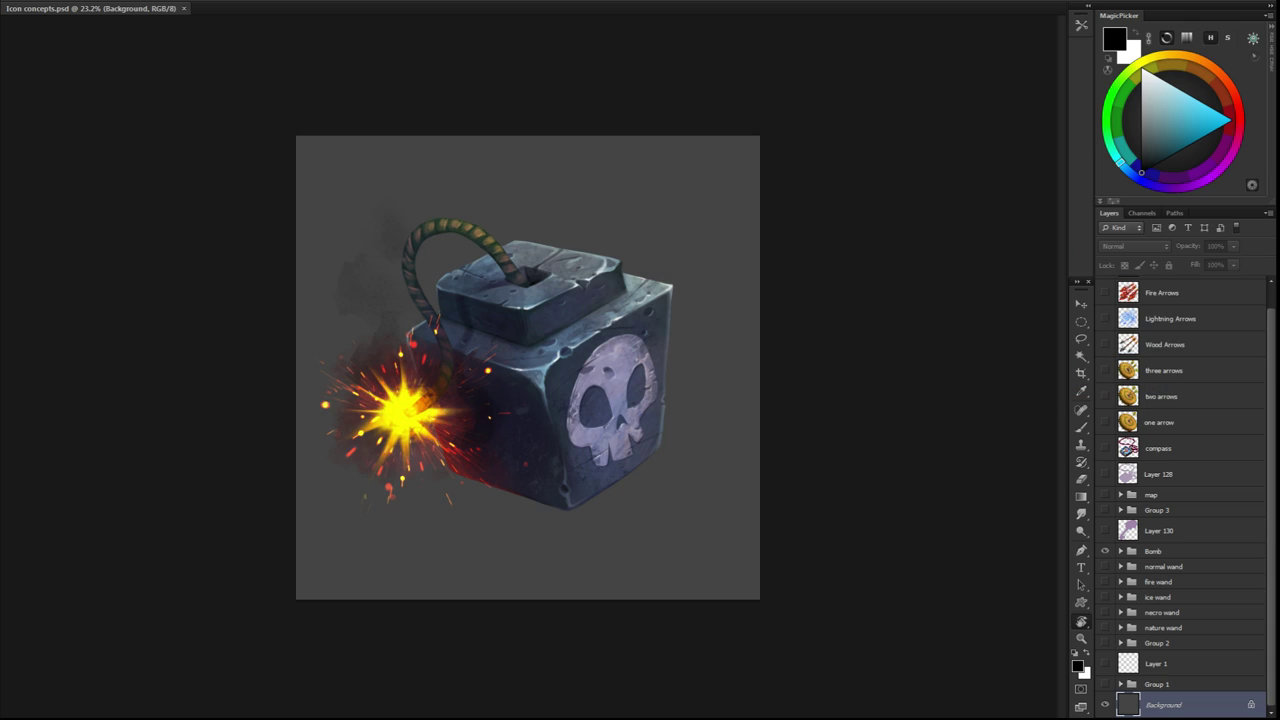